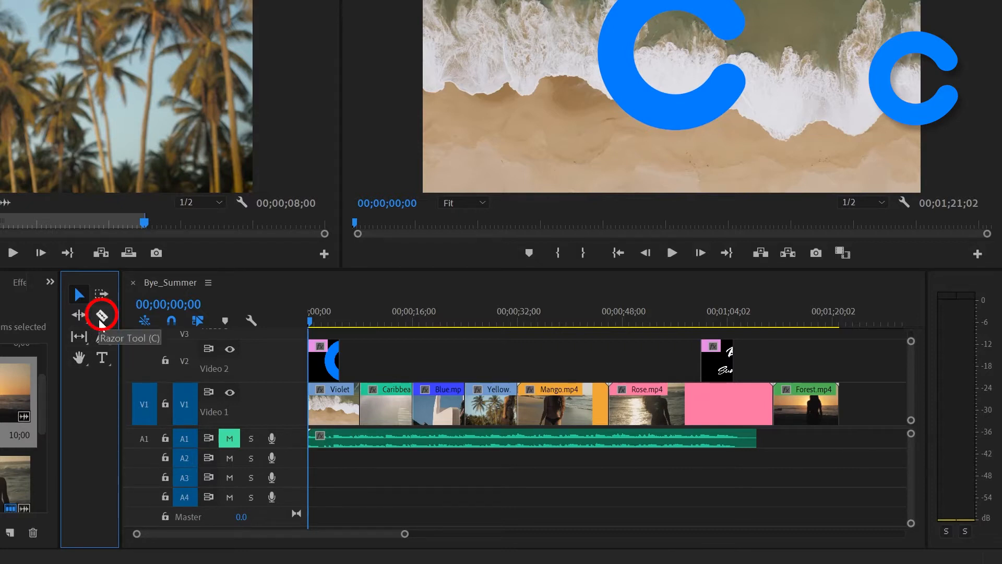
Step: Try splitting the Rose.mp4 clip below the second title clip with the Razor tool, and undo the cut
left_click(101, 324)
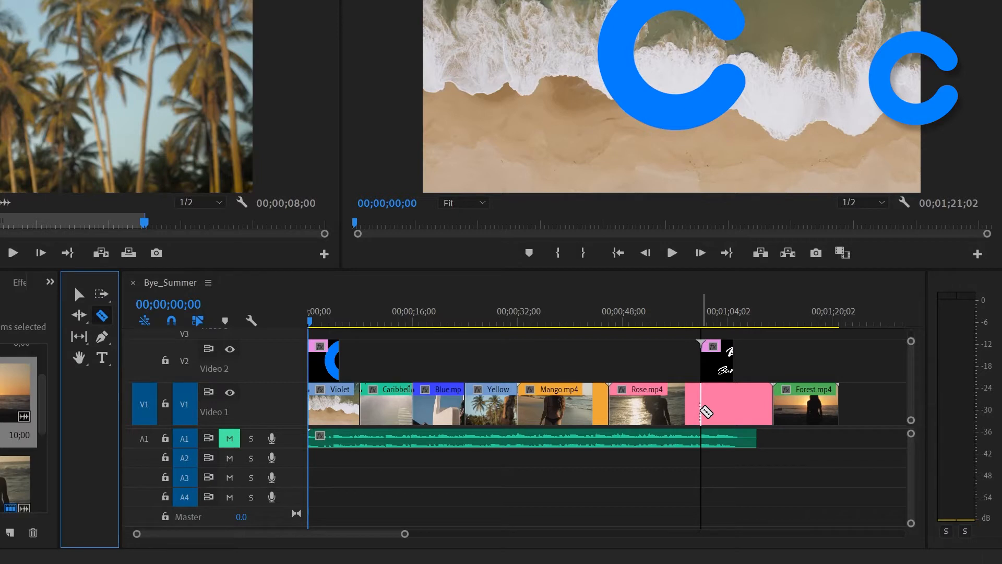
left_click(721, 406)
left_click(721, 405)
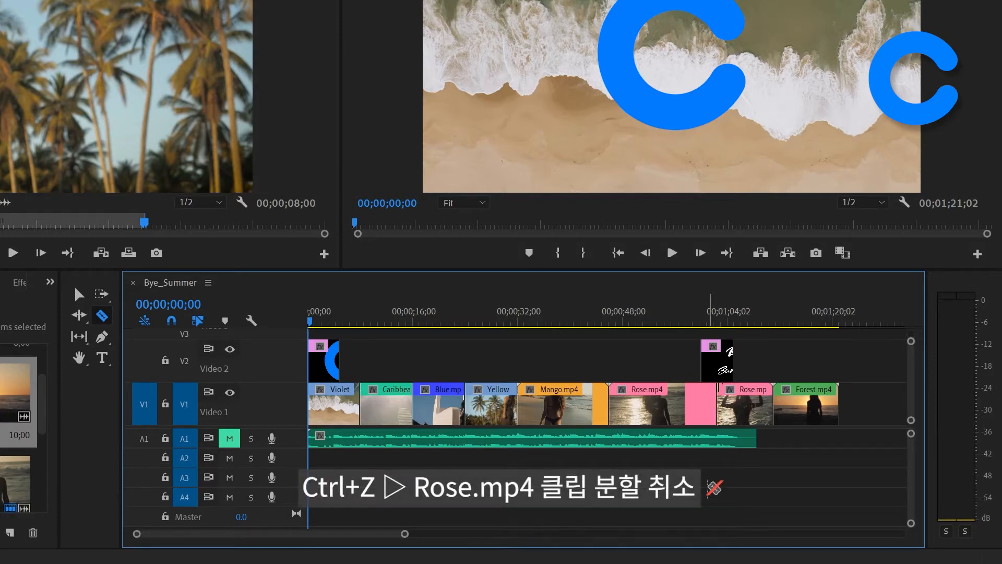
key("ctrl+z")
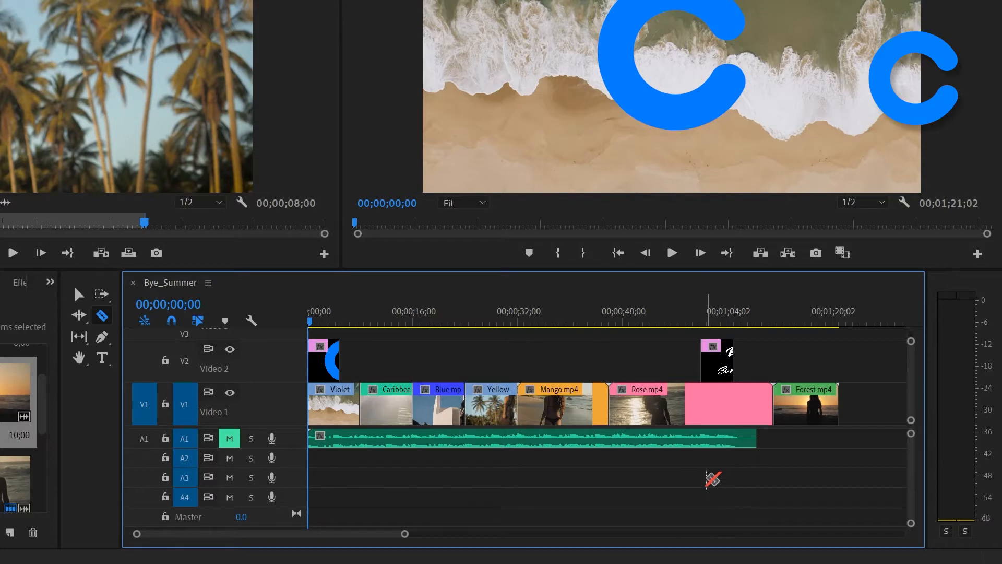
Step: Try a Razor cut through all tracks at the same point in Rose.mp4, and undo it
key("shift")
left_click(725, 404, "shift")
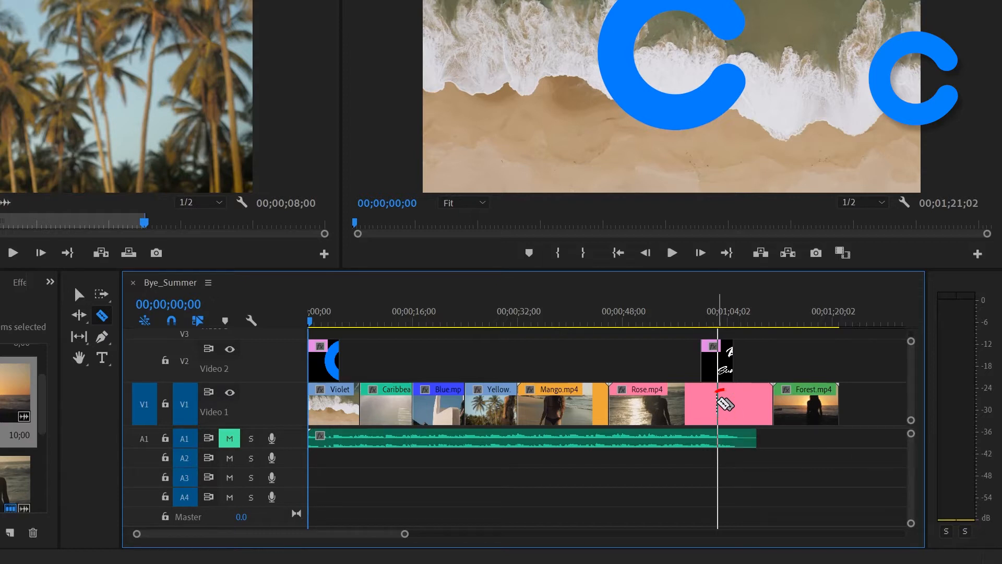
left_click(724, 404, "shift")
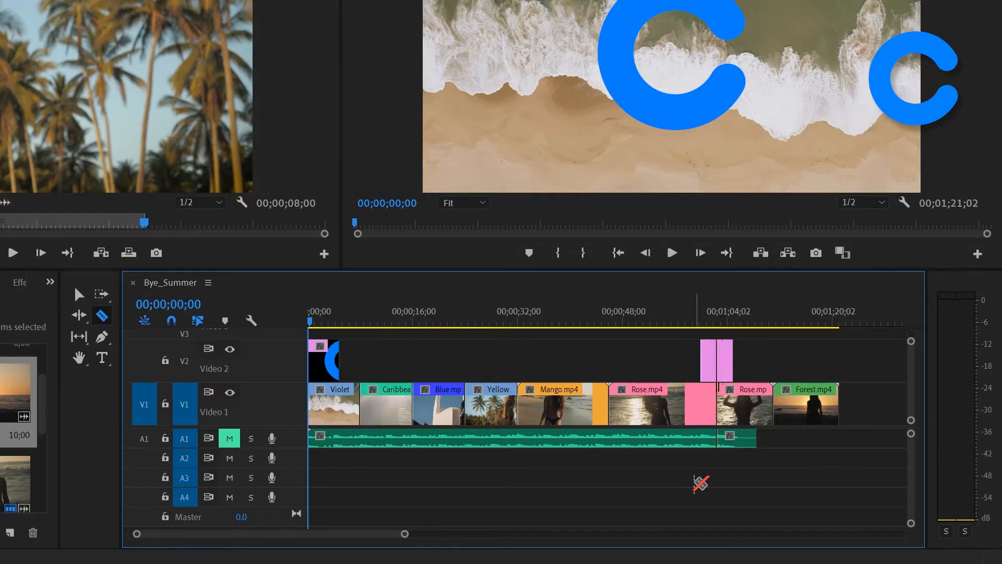
key("ctrl+z")
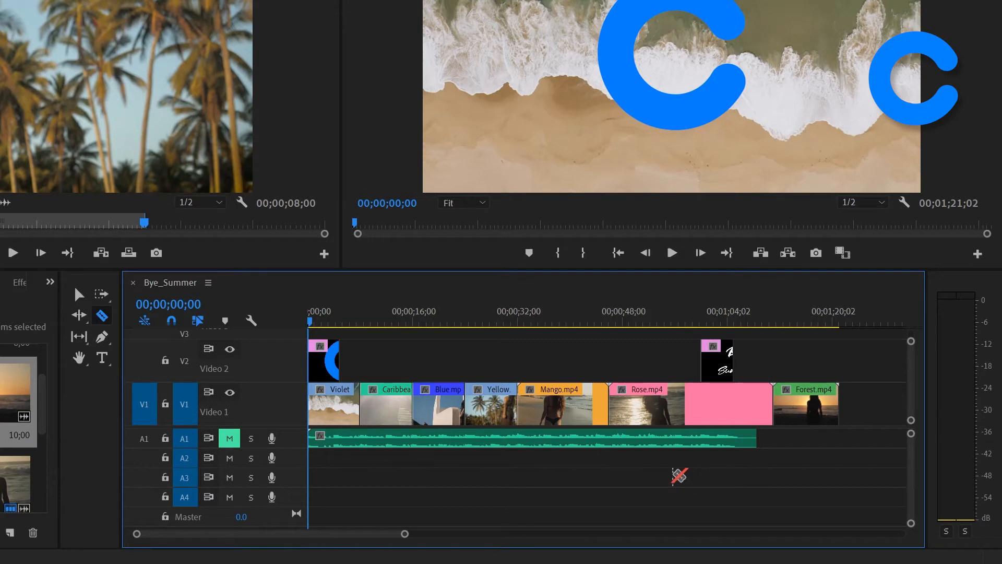
Step: Split the Mango.mp4 clip at 00;00;36;00 with the Razor tool and return to the Selection tool
left_click(187, 306)
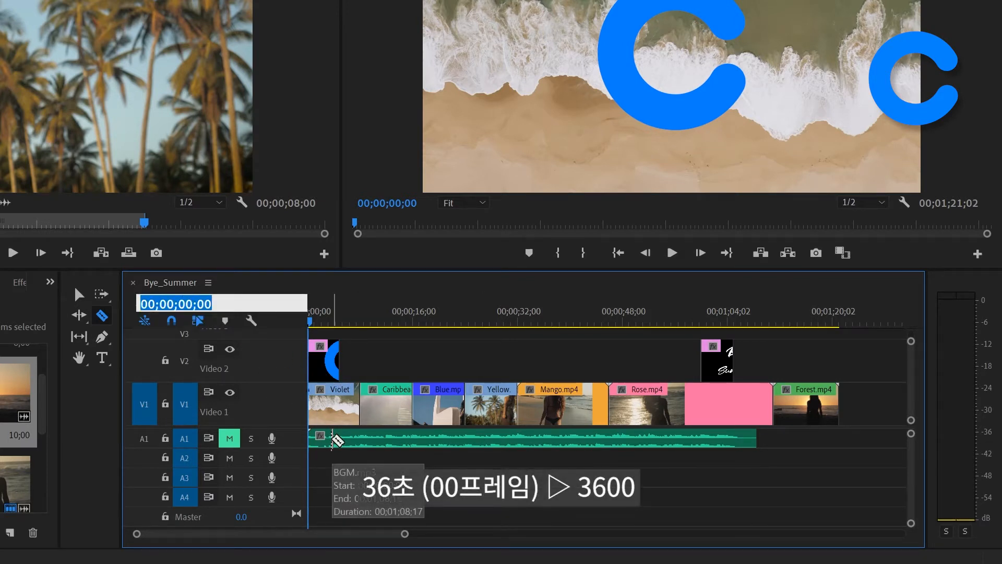
type("3600")
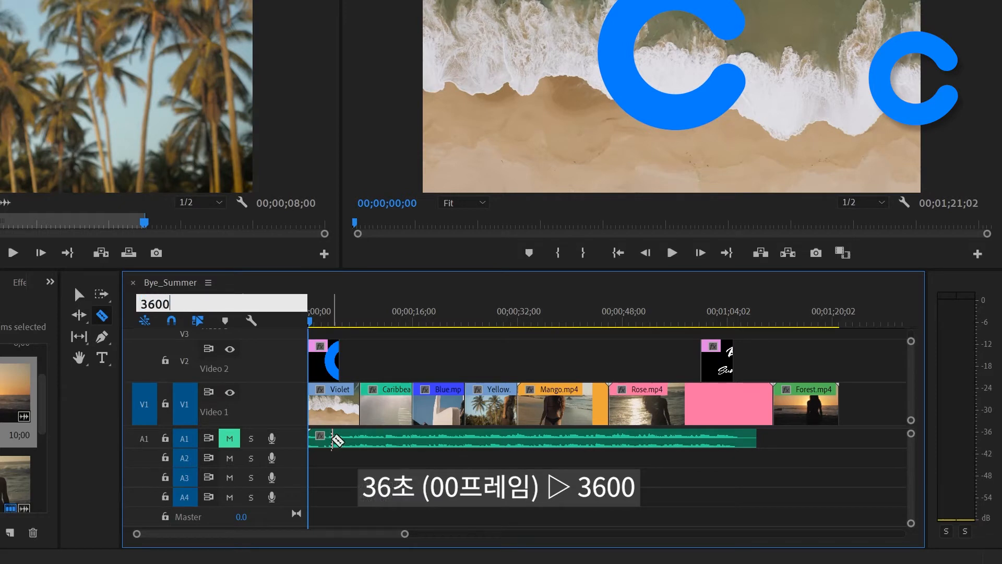
key("Return")
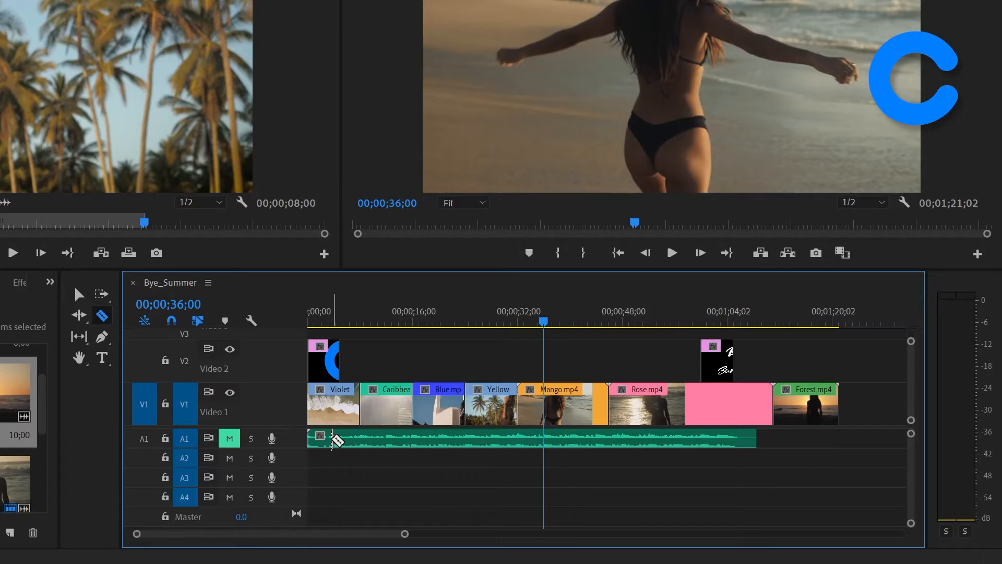
left_click(549, 404)
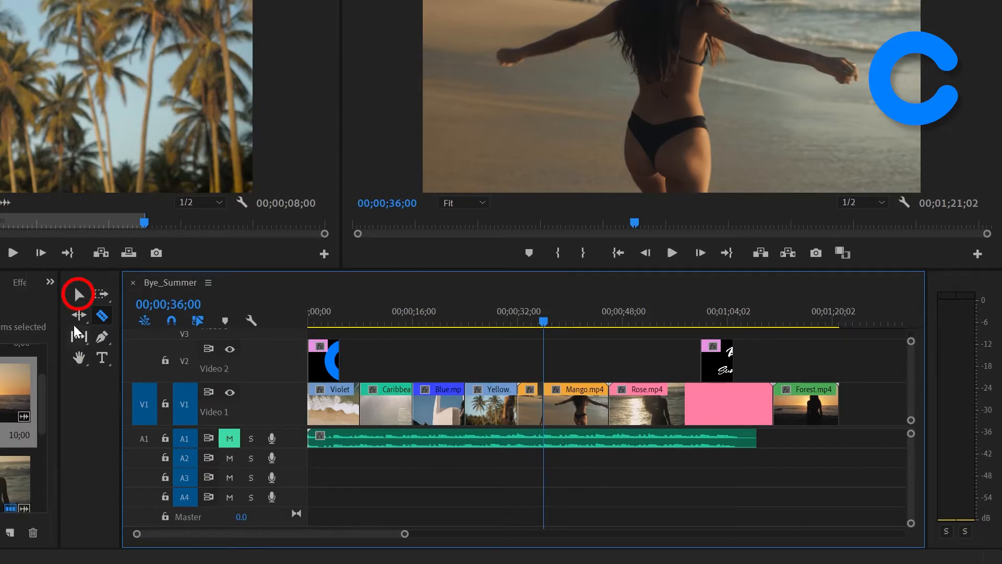
left_click(78, 296)
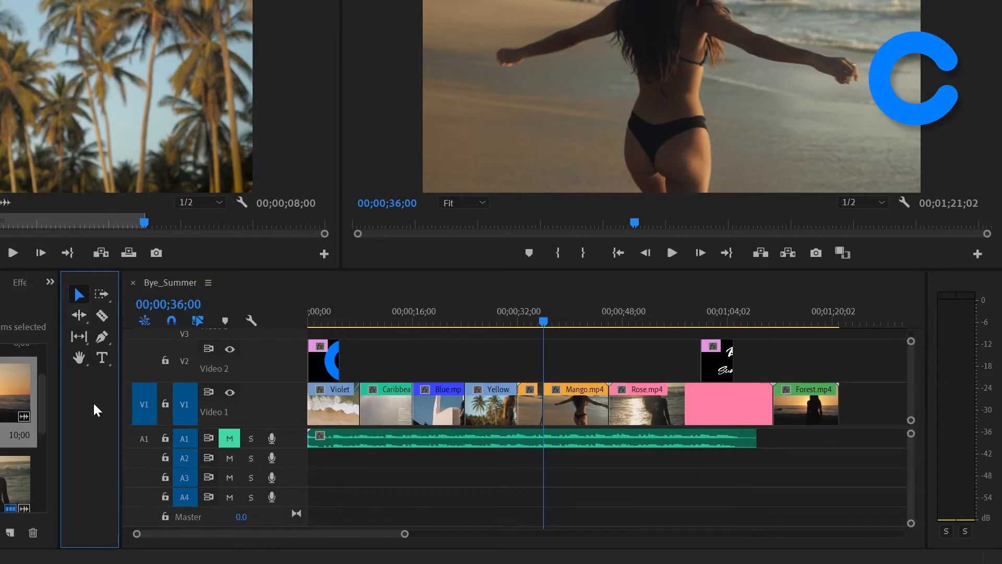
Step: Move the Bye_Summer sequence's playhead to 00;00;44;00
left_click(896, 284)
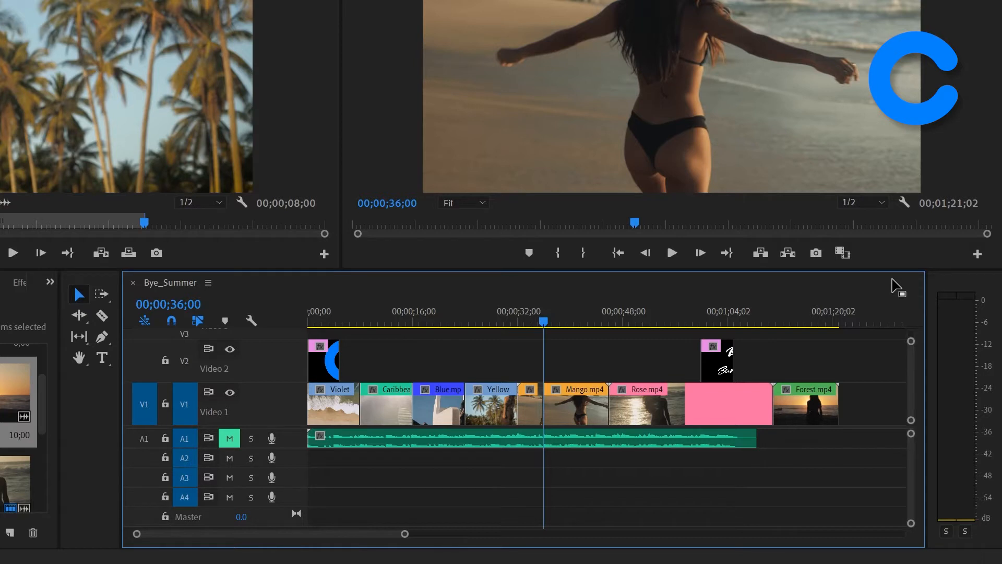
left_click(190, 310)
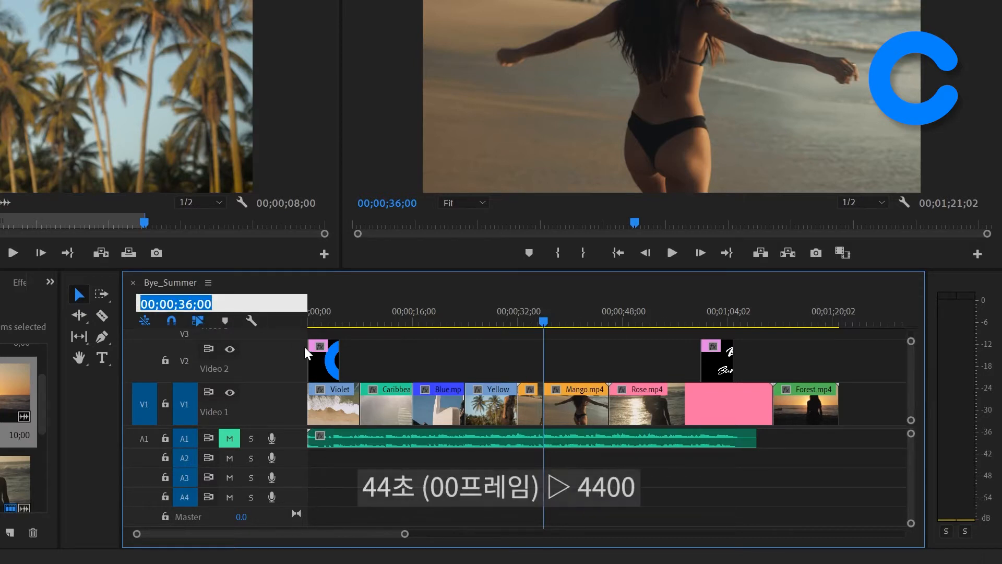
type("4400")
key("Return")
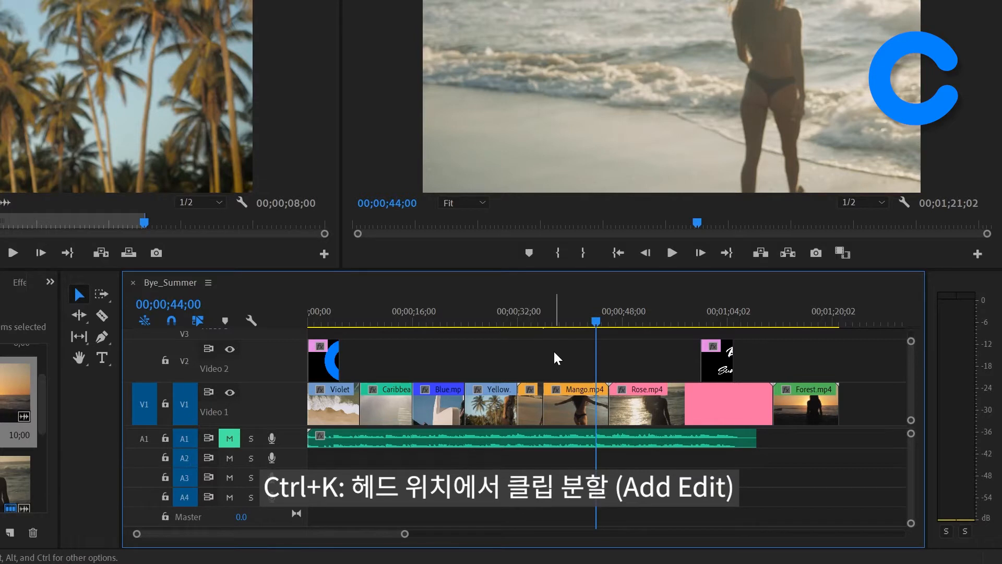
Step: Try Add Edit at the playhead with no clip selected, and undo it
key("ctrl+k")
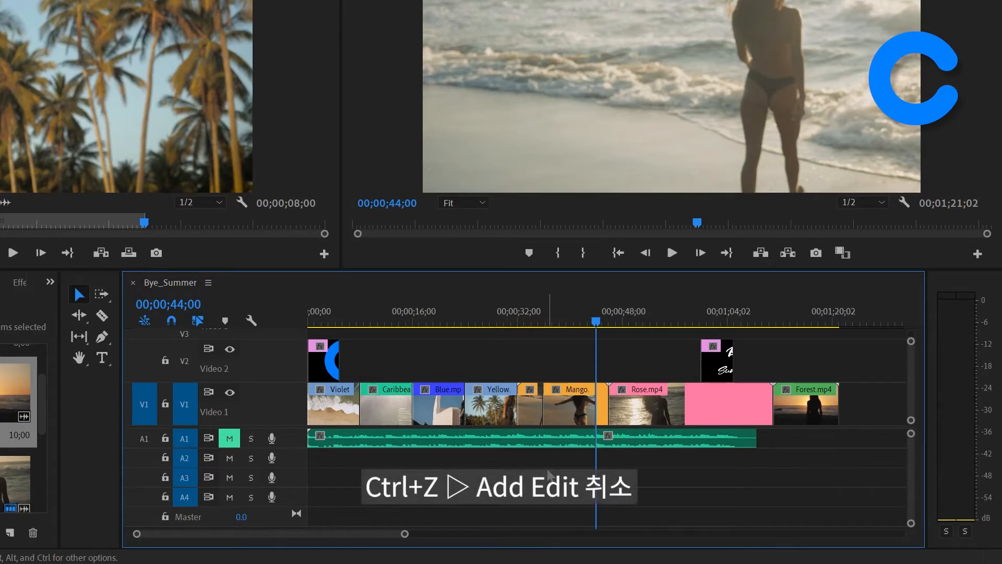
key("ctrl+z")
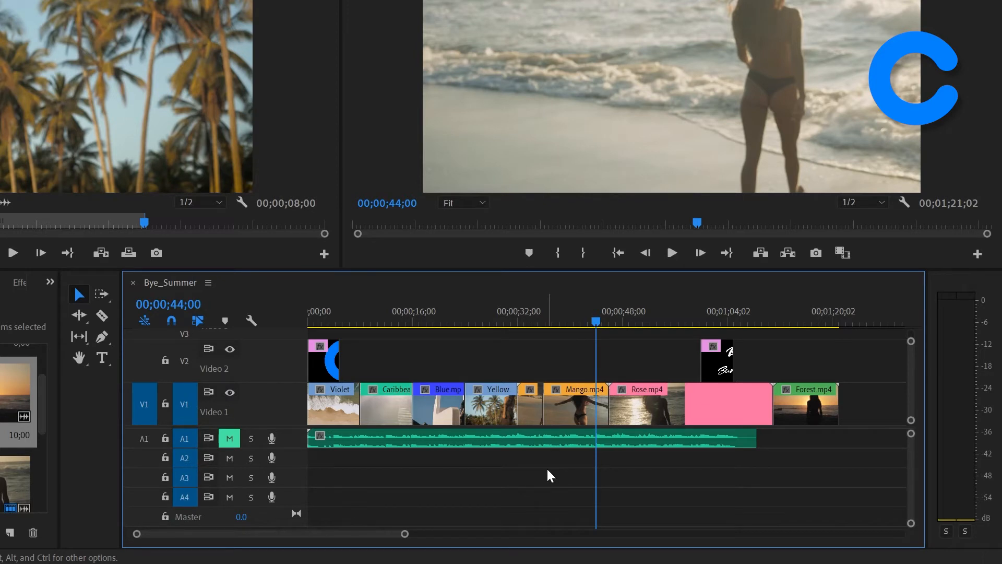
Step: Split only the second Mango.mp4 piece at the playhead with Add Edit, and go to the next edit point
left_click(568, 409)
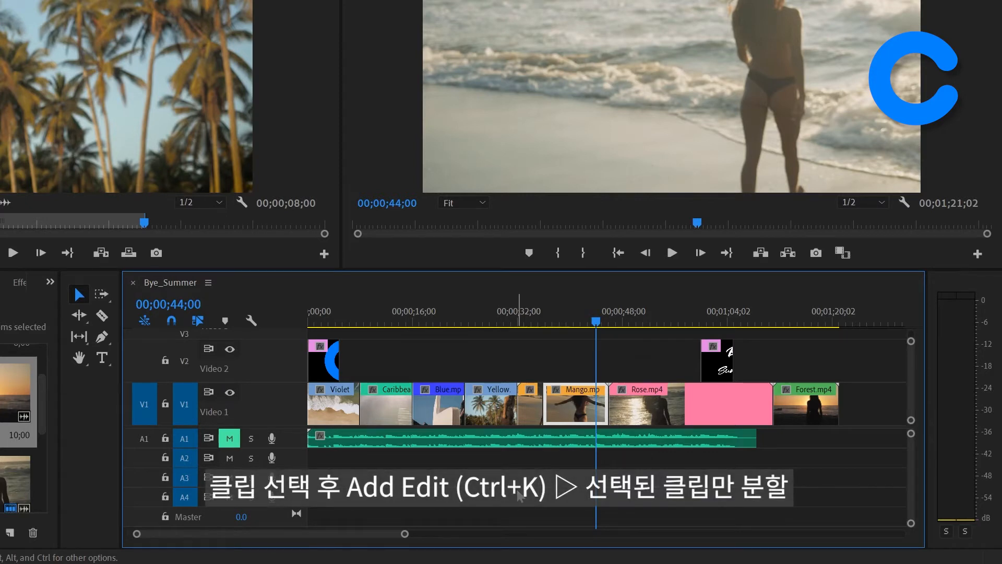
key("ctrl+k")
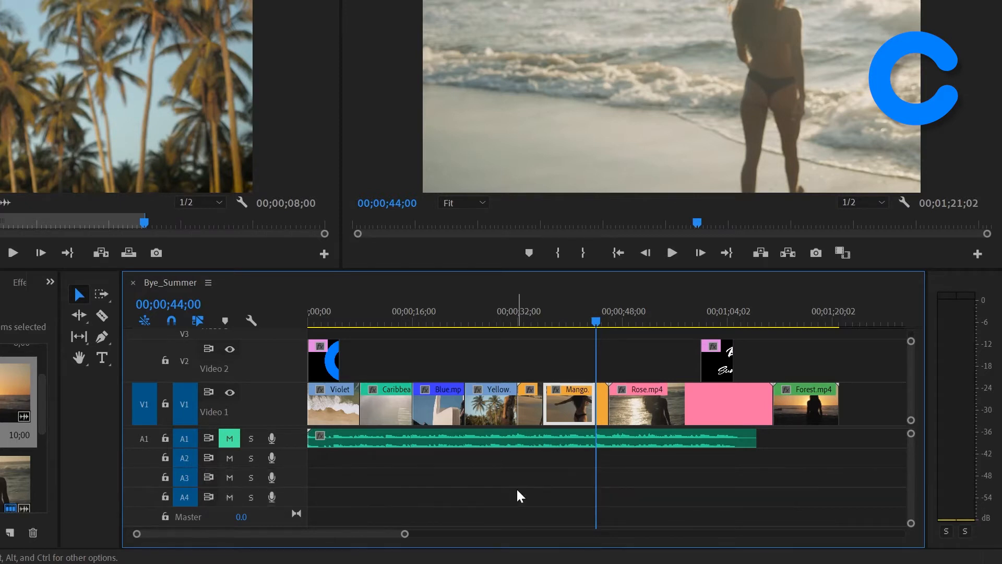
left_click(518, 490)
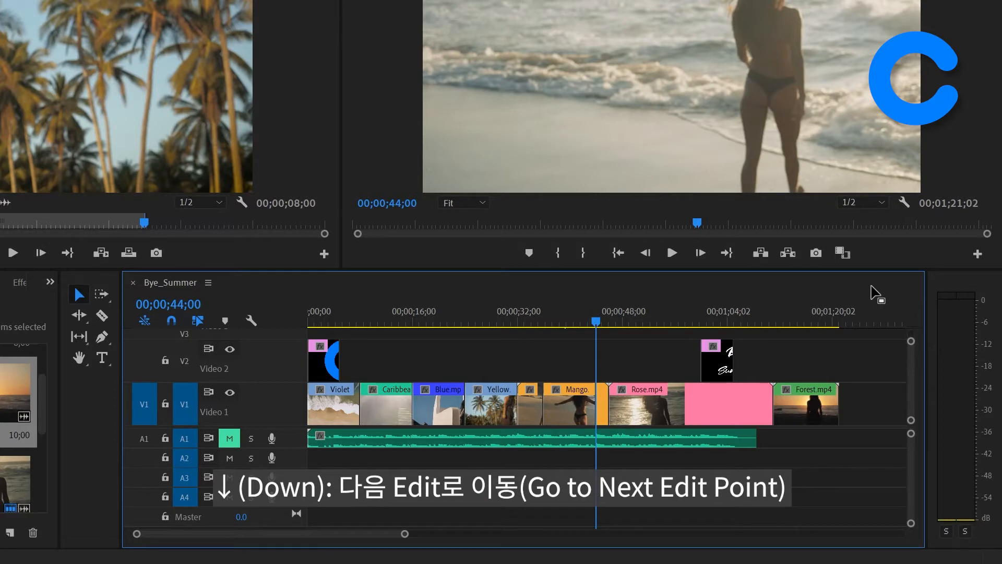
key("Down")
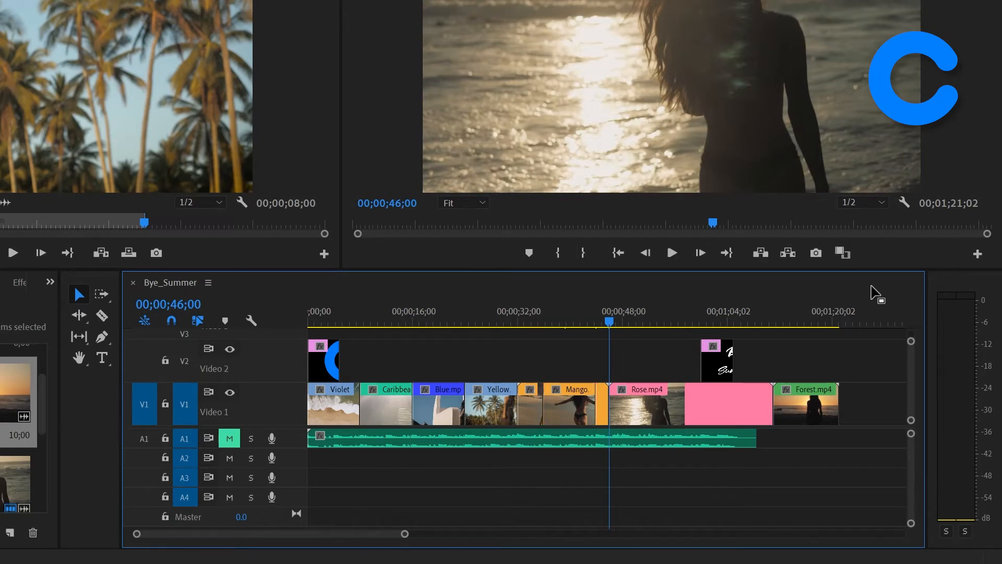
Step: Delete the first piece of Mango.mp4 and close the gap it leaves on Video 1
left_click(529, 410)
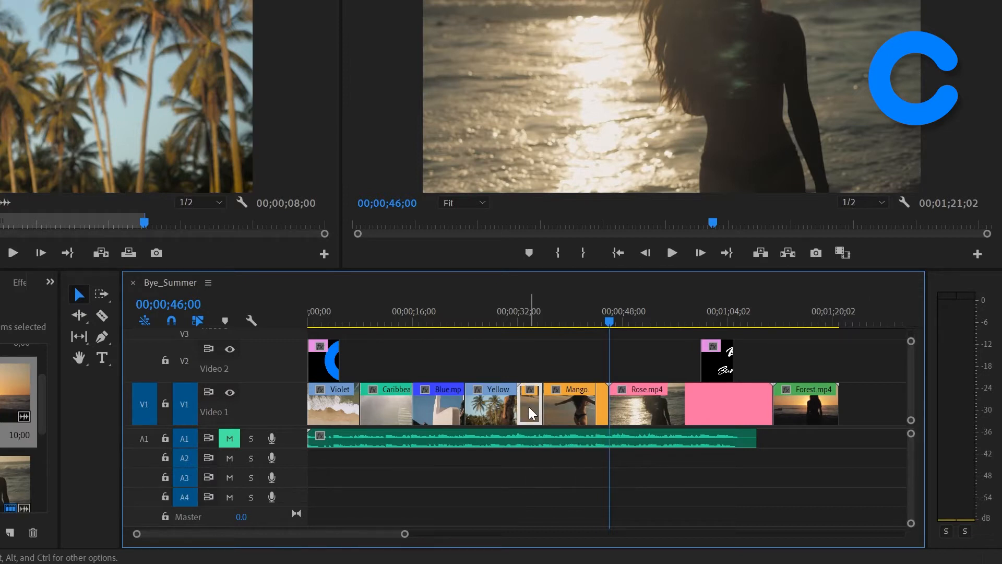
key("Delete")
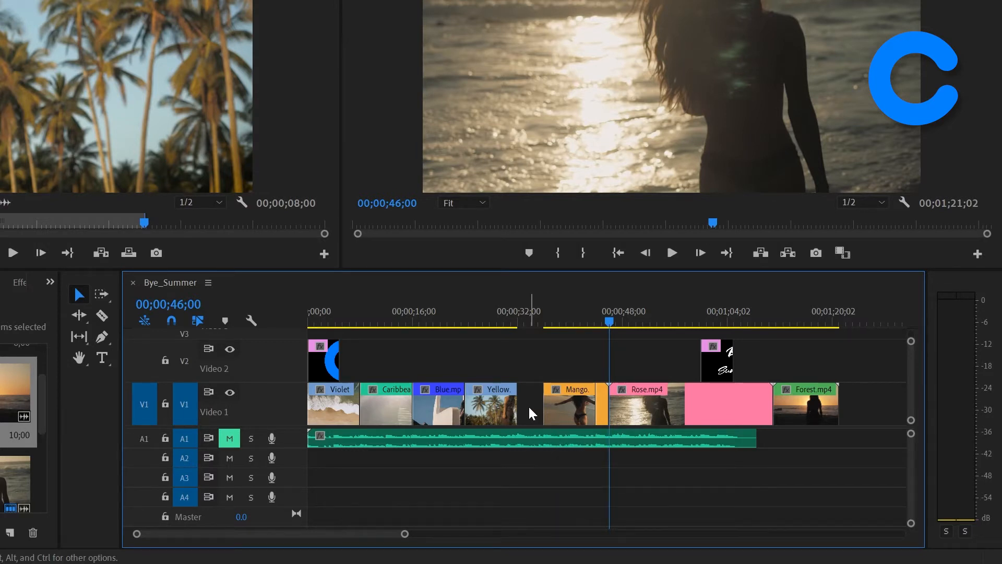
left_click(529, 406)
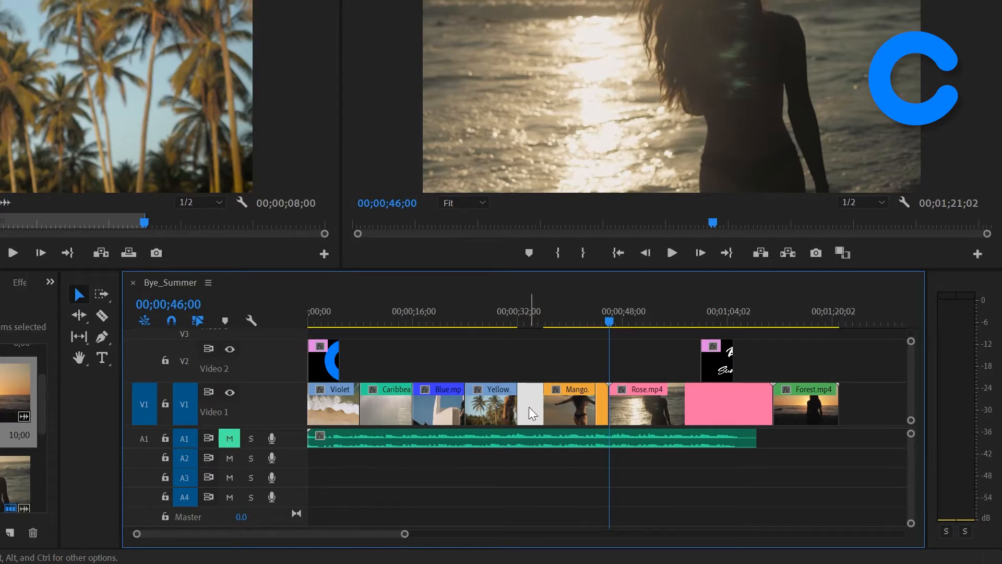
key("Delete")
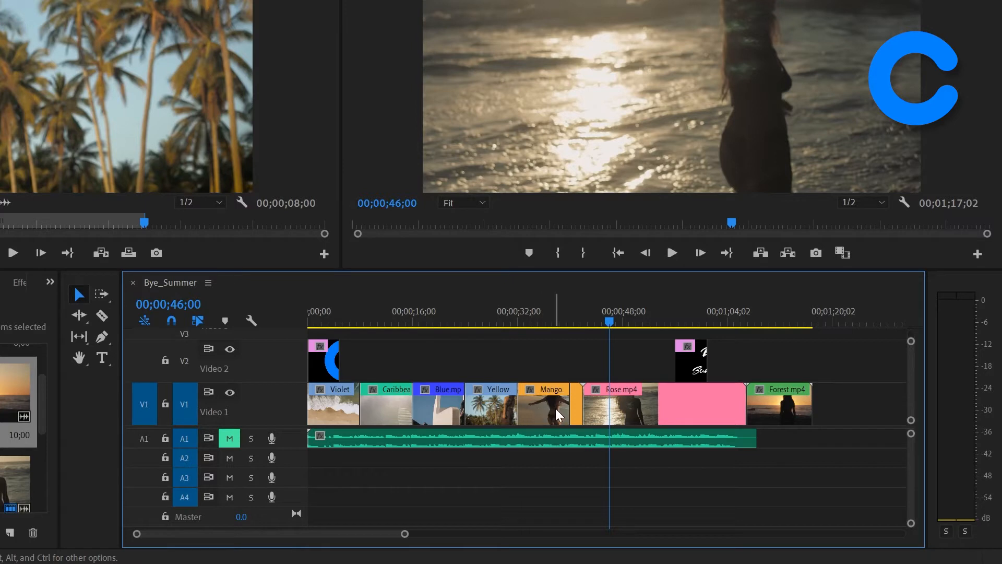
Step: Ripple delete the short last piece of Mango.mp4 and move the playhead to the previous edit point
left_click(577, 408)
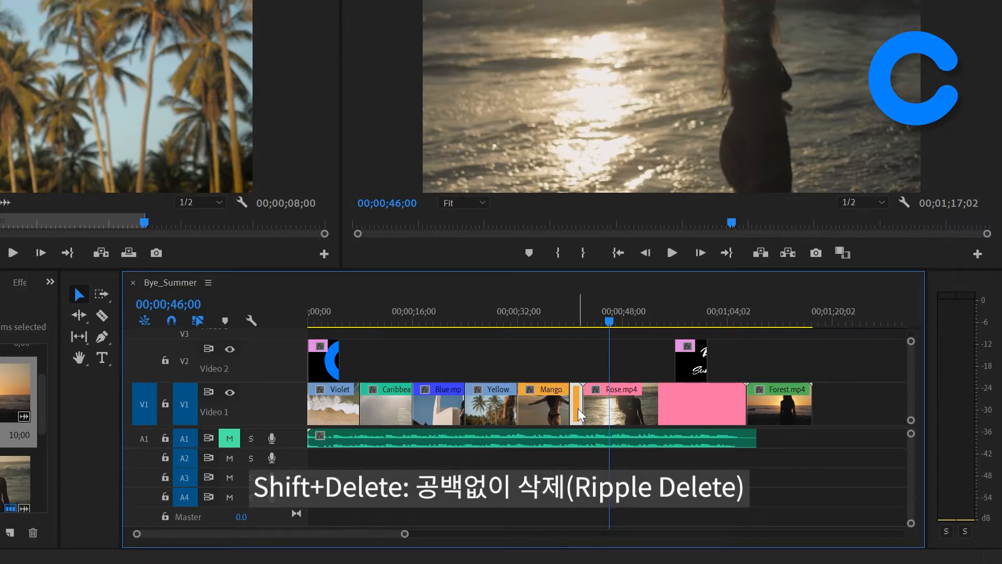
key("shift+Delete")
key("Up")
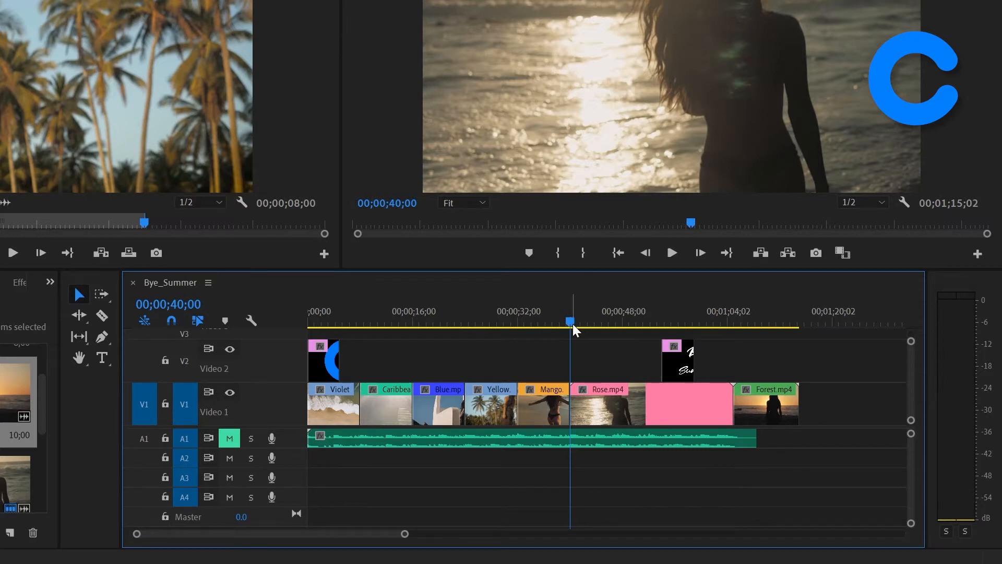
Step: Split Rose.mp4 at 00;00;52;18 with Add Edit, return to the previous edit point, and rejoin the pieces with Join Through Edits
left_click_drag(571, 324, 653, 328)
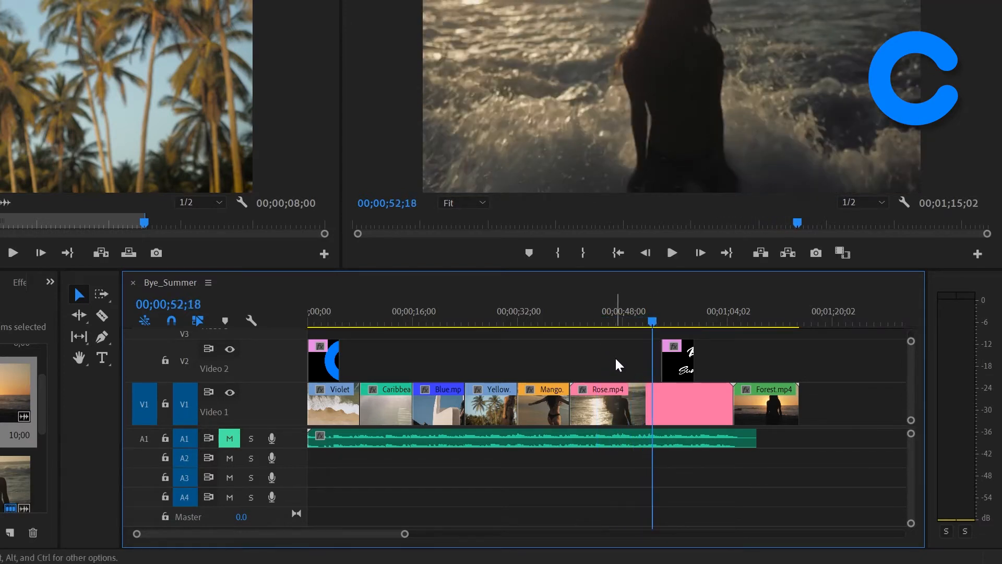
left_click(682, 404)
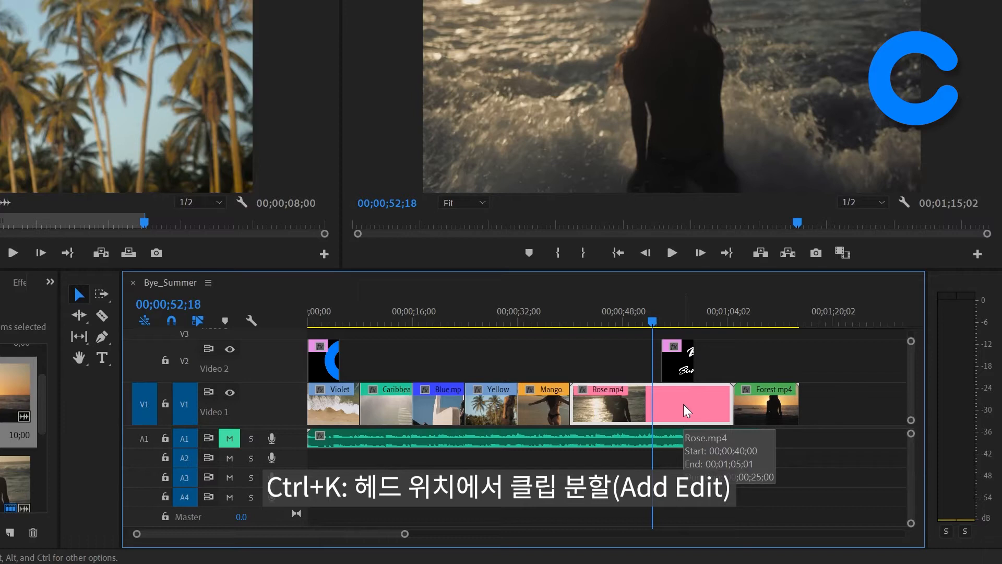
key("ctrl+k")
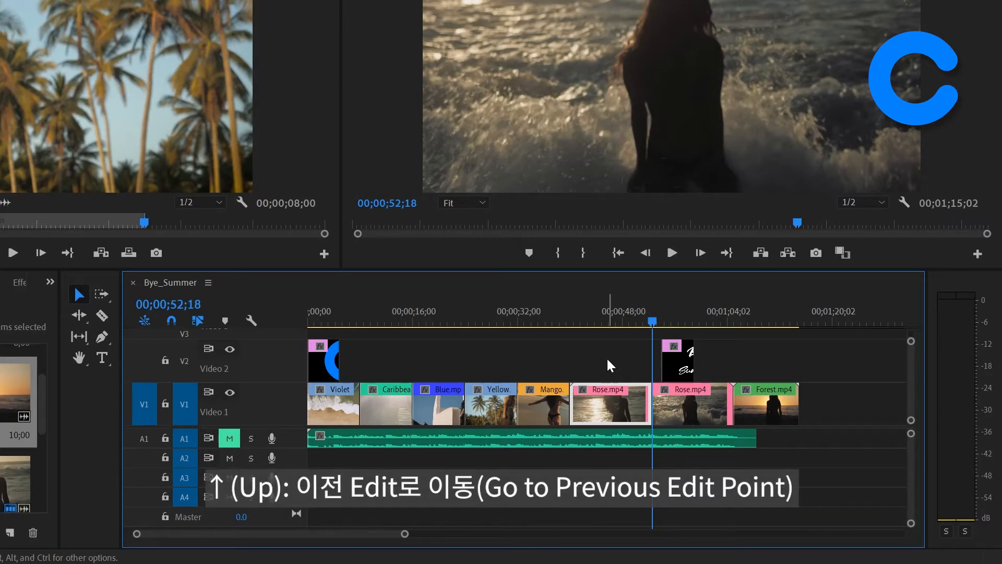
key("Up")
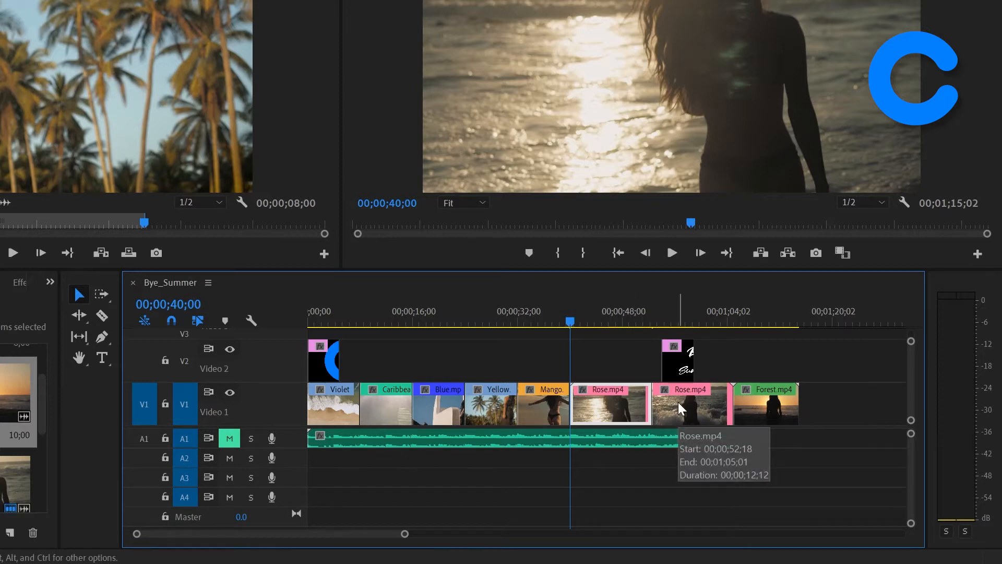
right_click(649, 400)
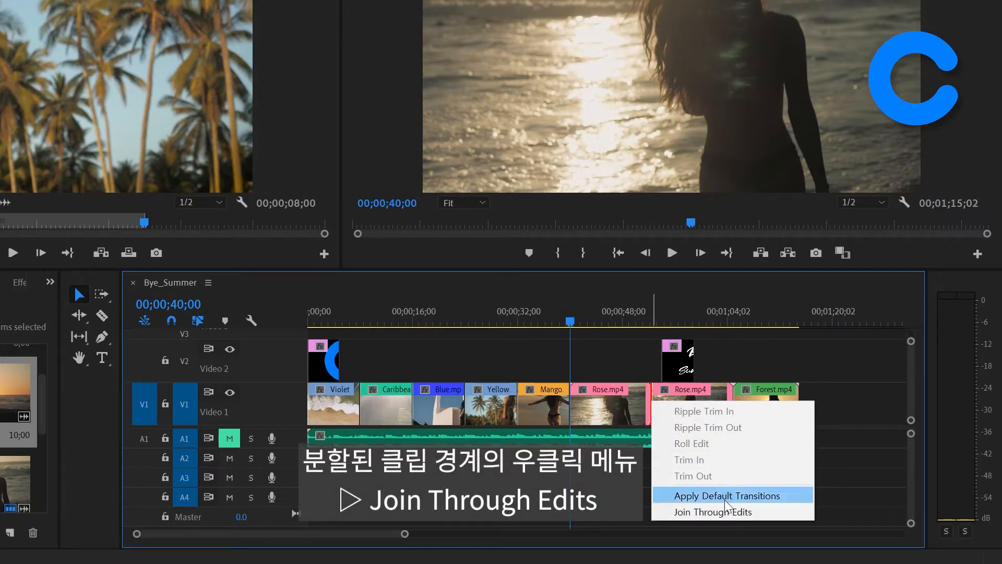
left_click(775, 510)
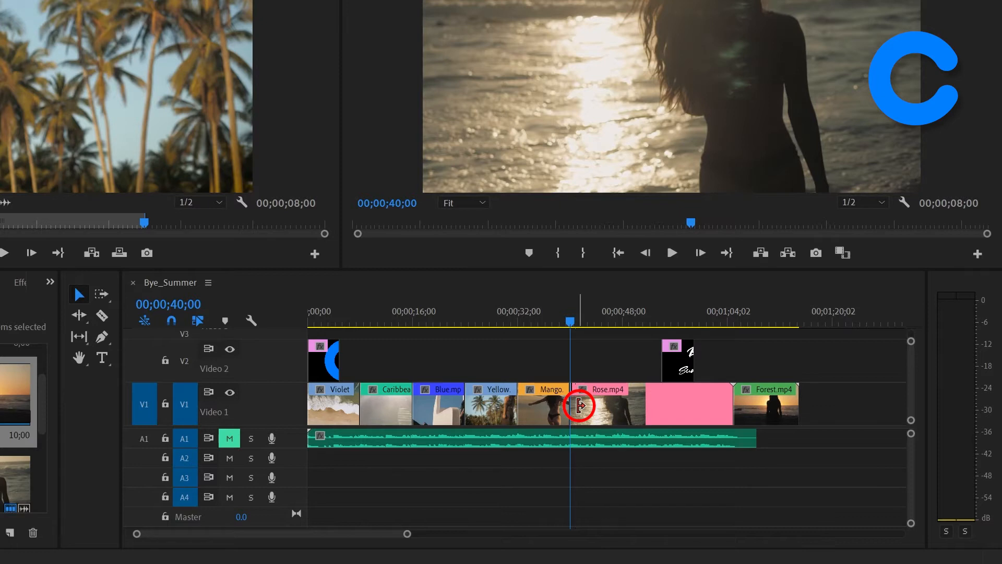
Step: Trim about 00;00;05;07 off the start of the Rose.mp4 clip, leaving its end in place
left_click(580, 405)
left_click_drag(580, 406, 614, 412)
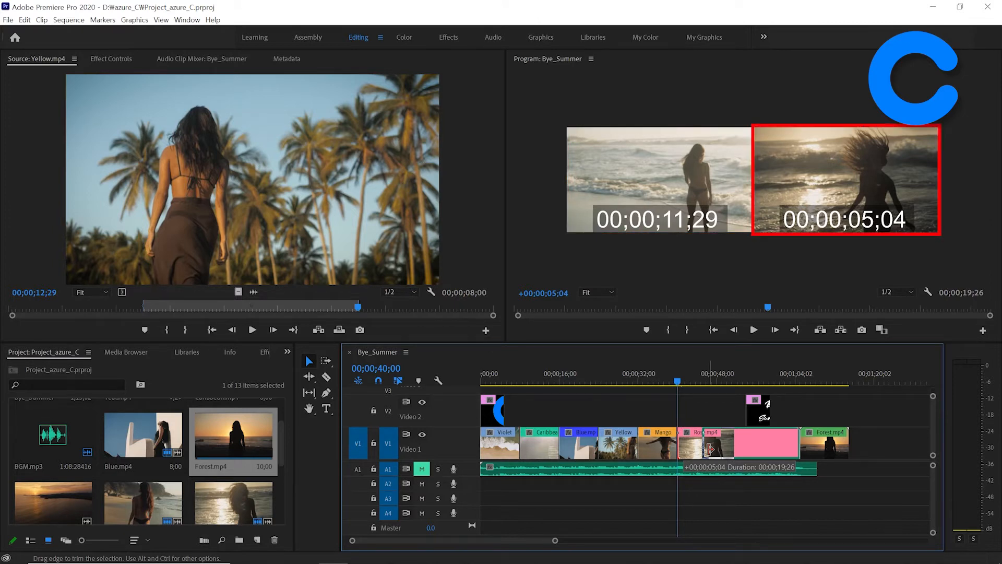
left_click_drag(710, 448, 711, 449)
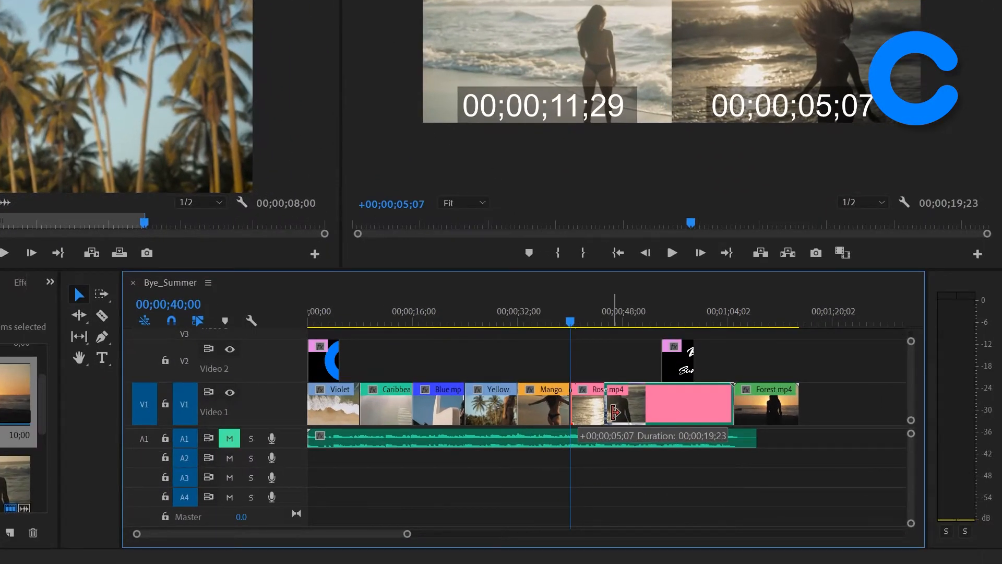
left_click_drag(615, 412, 614, 412)
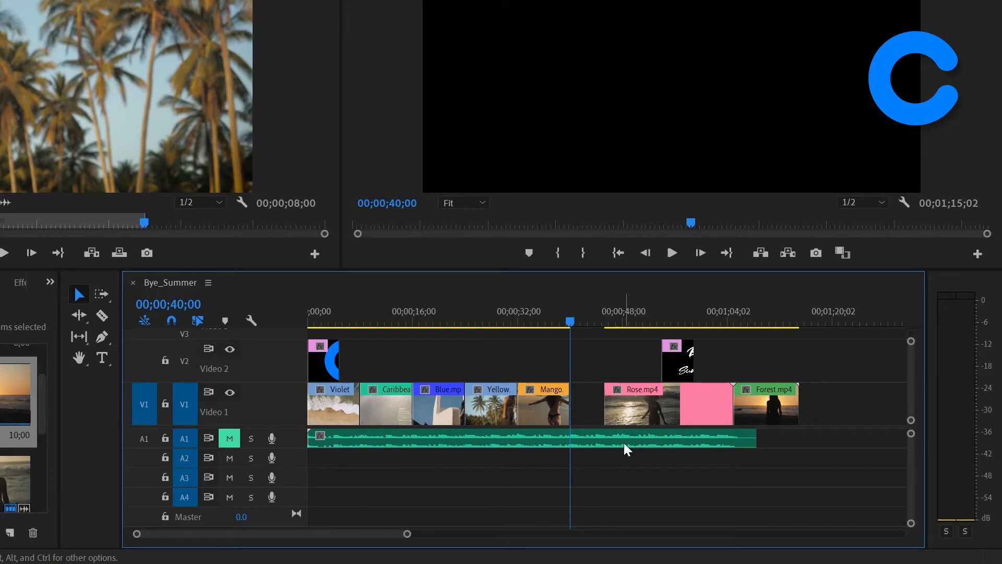
Step: Trim 00;00;06;00 off the end of Rose.mp4 without moving Forest.mp4, and undo the trims at both ends of Rose.mp4
left_click(726, 400)
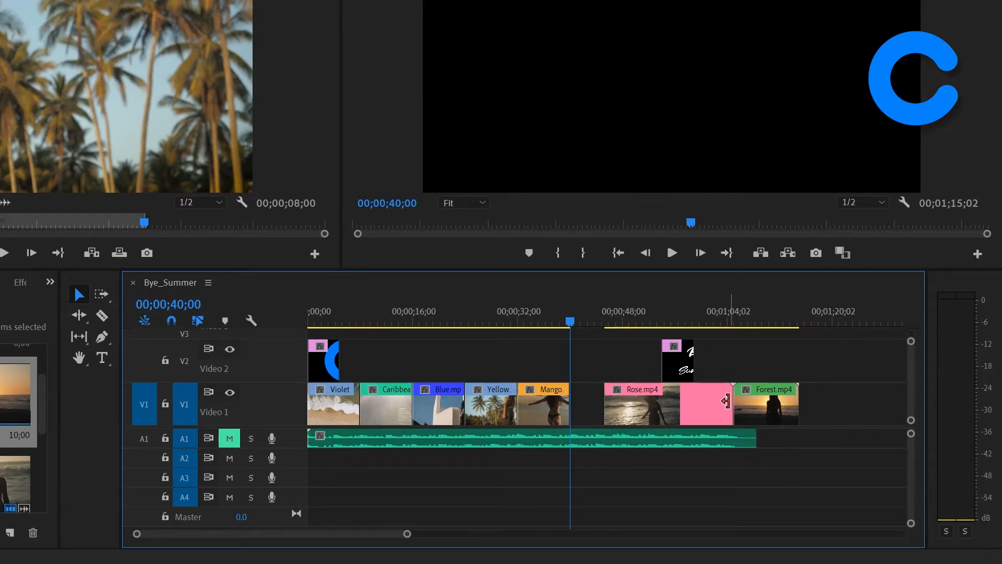
left_click_drag(725, 400, 690, 404)
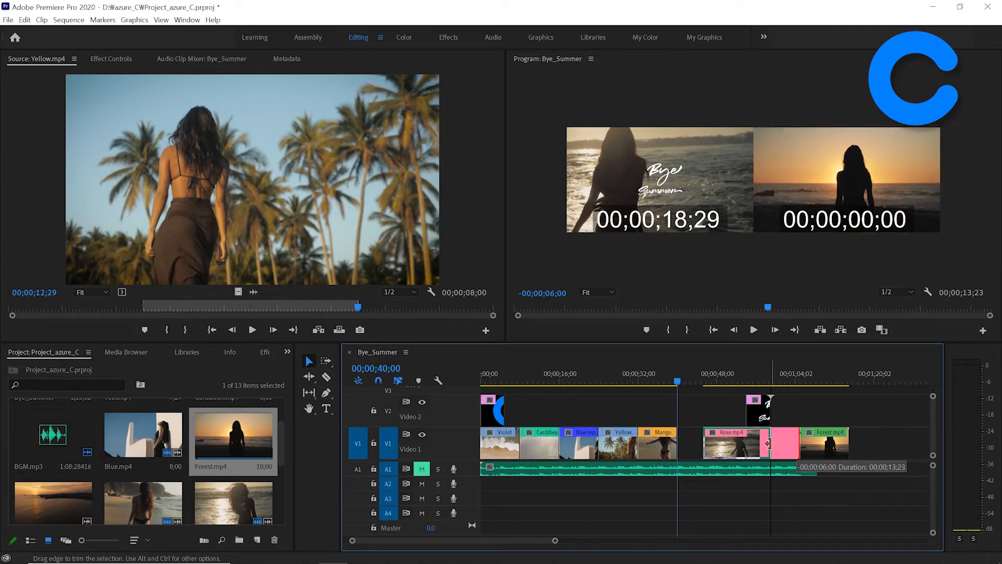
left_click_drag(768, 443, 769, 443)
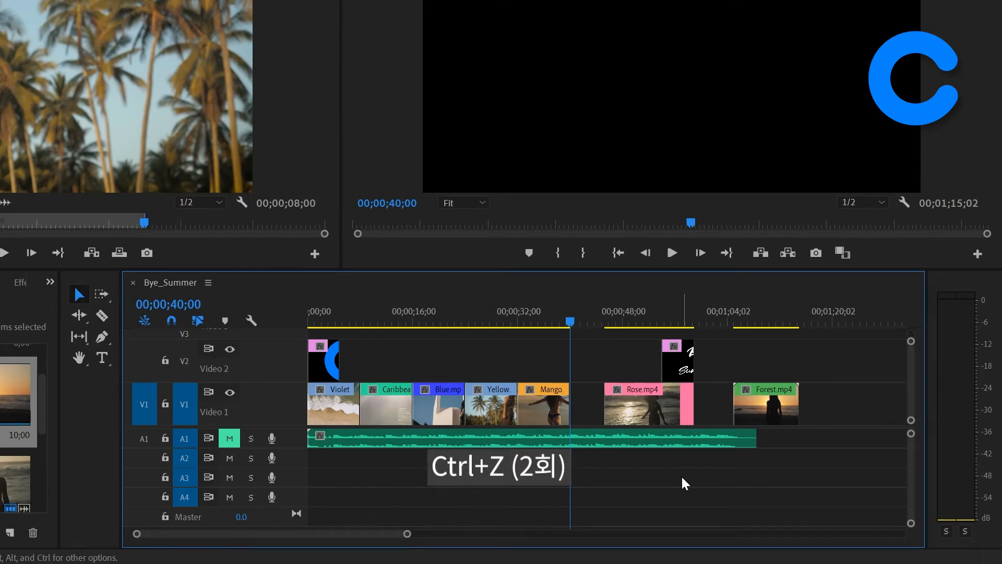
key("ctrl+z")
key("ctrl+z")
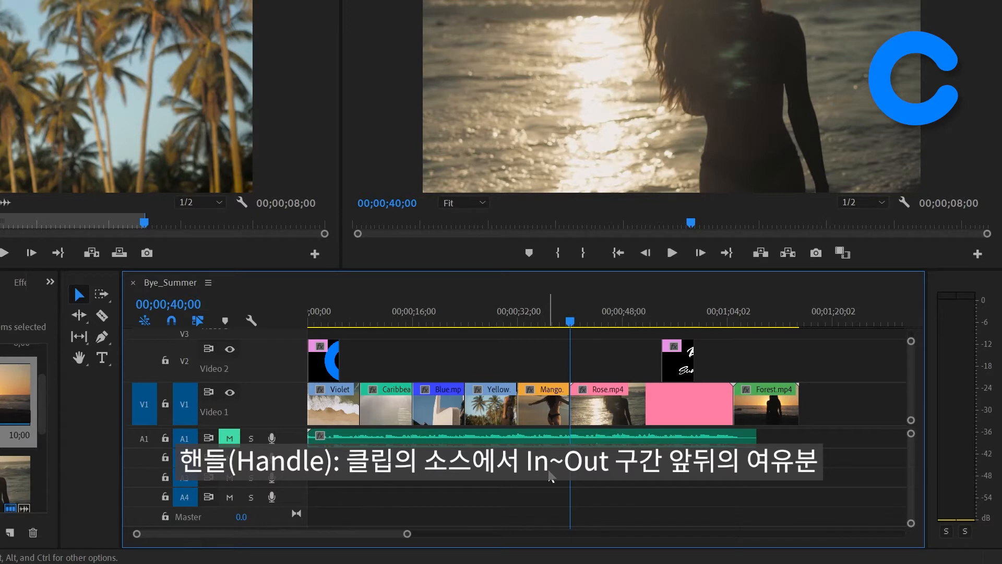
Step: Try to extend the start of Mango.mp4 into the Yellow clip and its end into Rose.mp4 with a normal trim
left_click(528, 406)
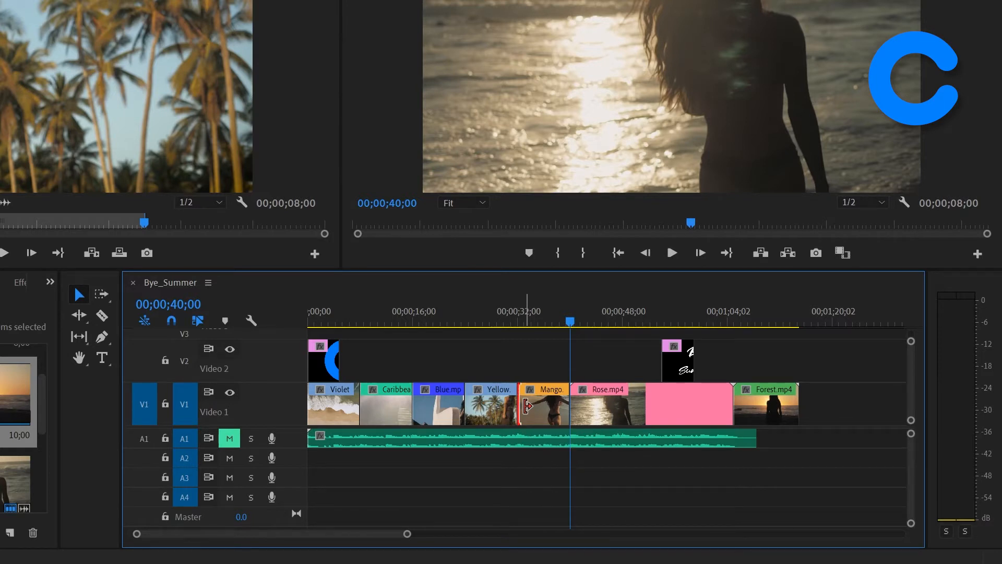
left_click_drag(527, 406, 500, 411)
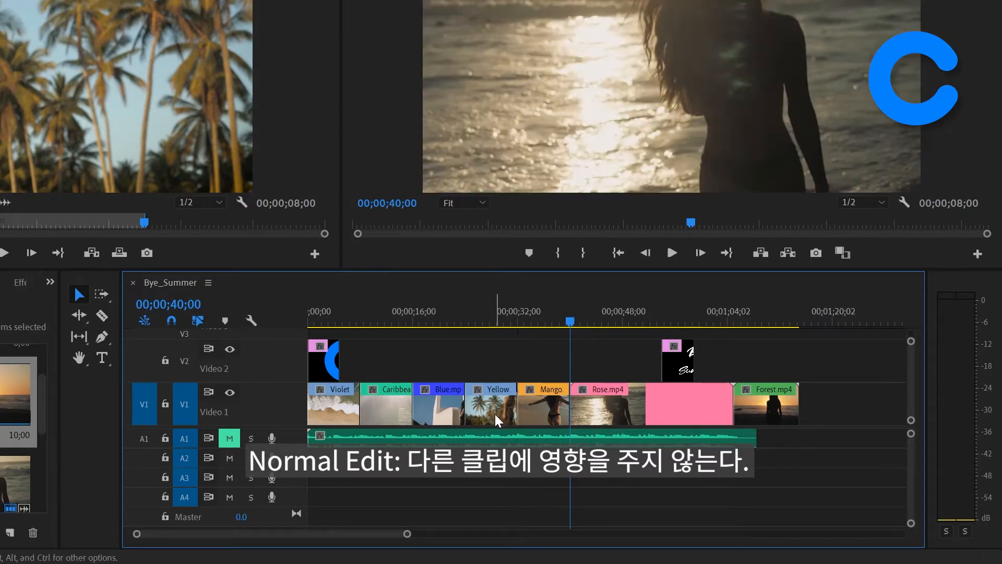
left_click(560, 407)
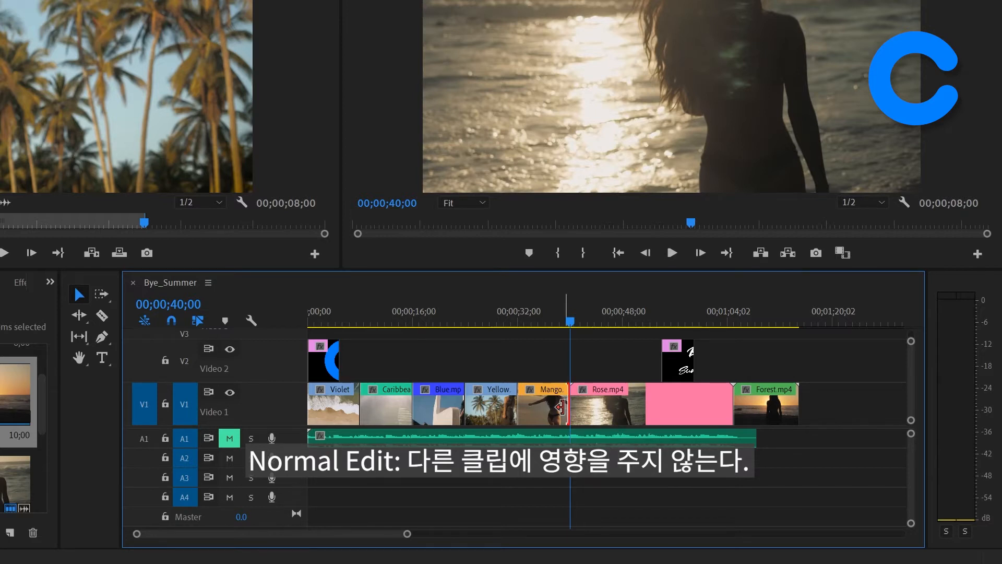
left_click_drag(560, 407, 609, 412)
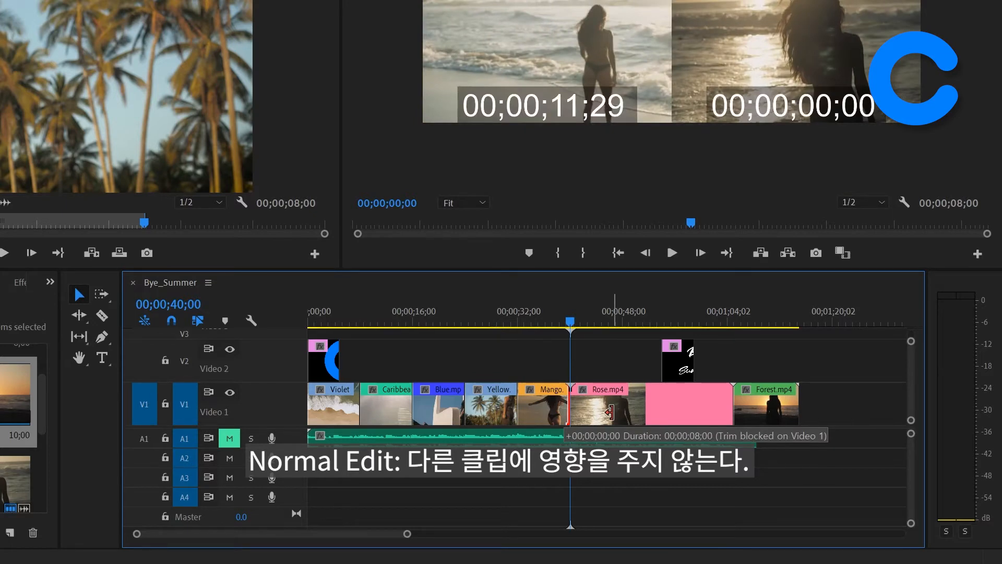
left_click_drag(609, 412, 611, 418)
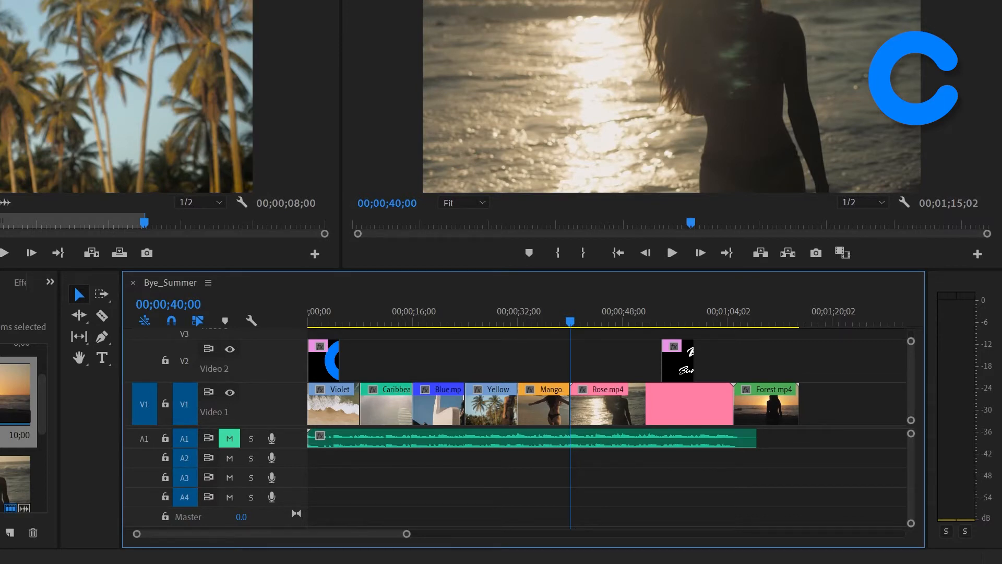
Step: Extend the start of Mango.mp4 by 00;00;04;00 with a ripple trim, pushing the following clips along
left_click(526, 409)
left_click_drag(525, 410, 472, 415)
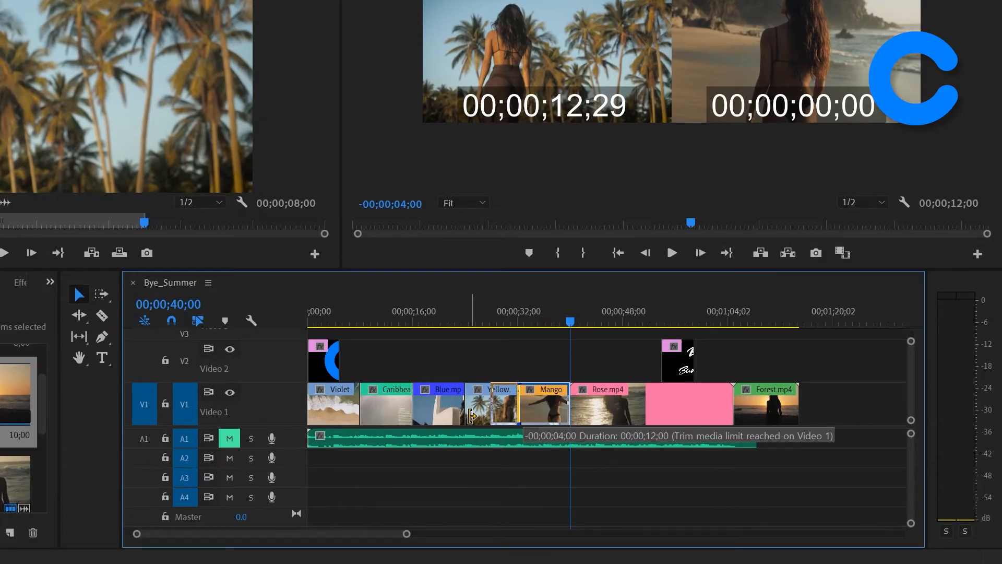
left_click_drag(472, 416, 460, 419)
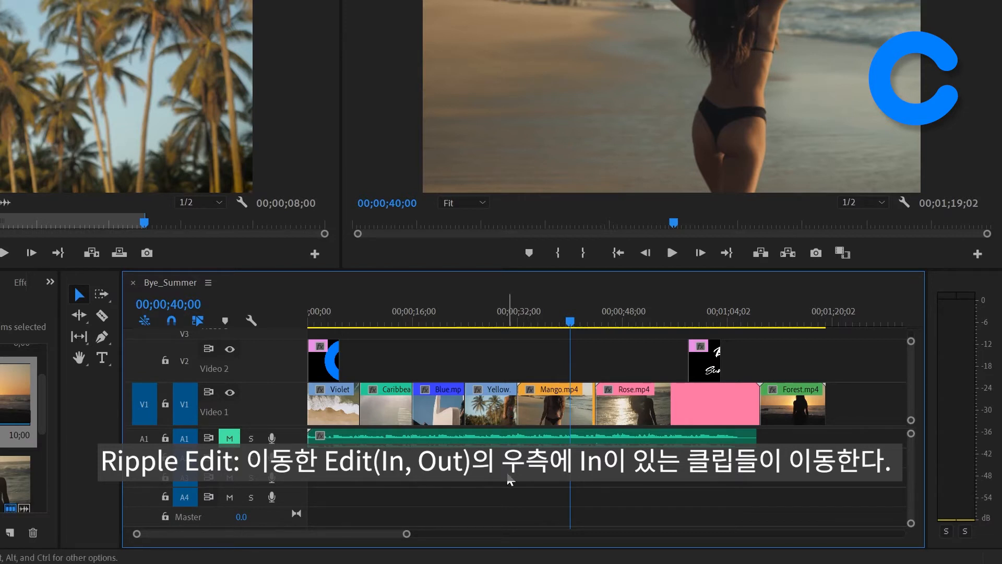
Step: Extend the end of Mango.mp4 by 00;00;02;00 with a ripple trim, and undo both ripple trims
left_click(589, 405)
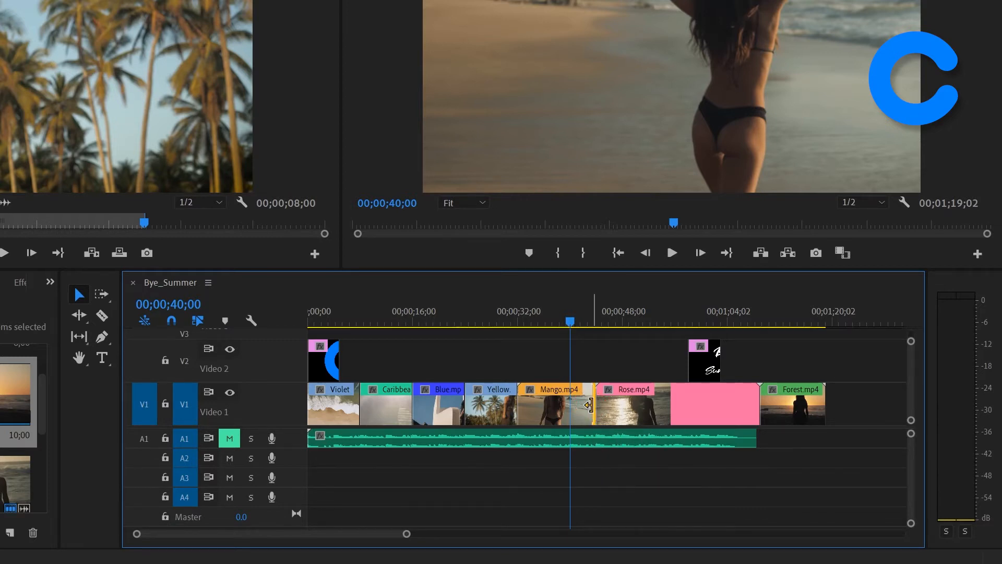
left_click_drag(589, 405, 663, 404)
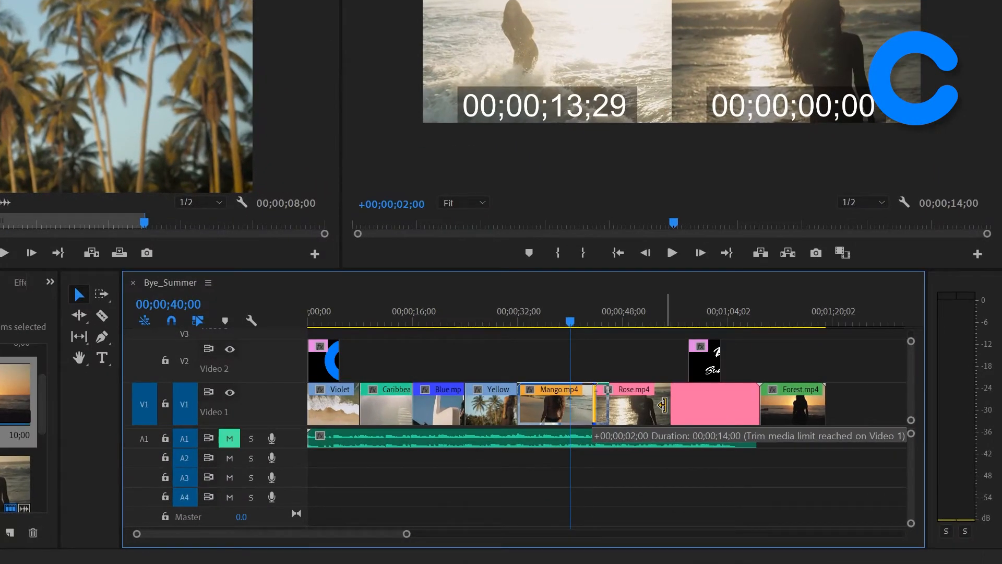
left_click_drag(662, 405, 666, 405)
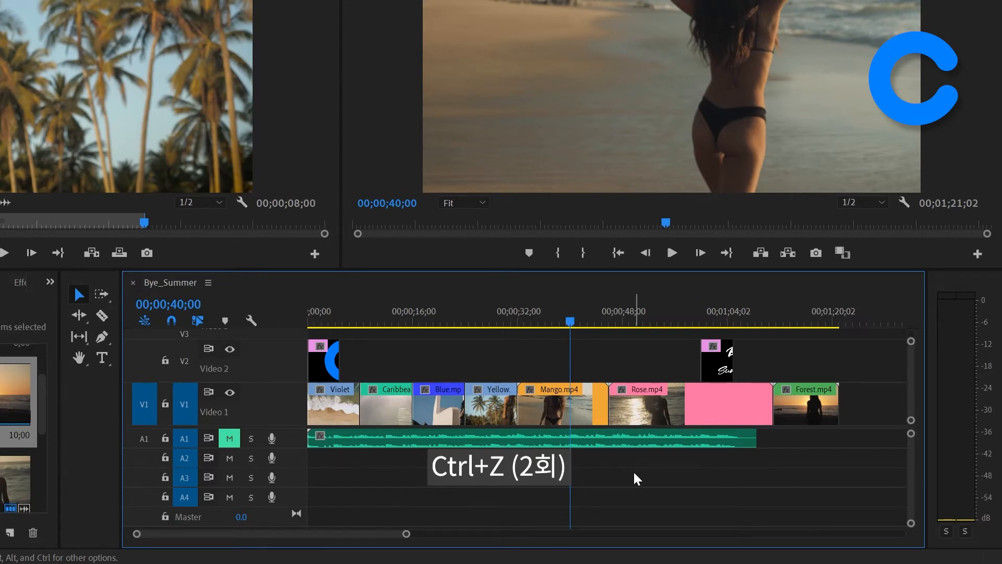
key("ctrl+z")
key("ctrl+z")
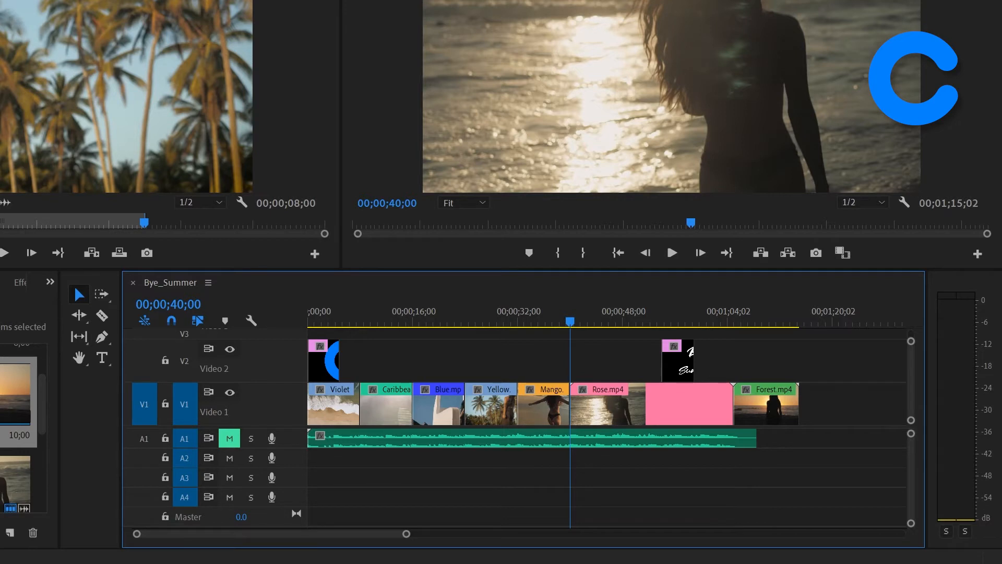
Step: Roll the edit point between the Yellow clip and Mango.mp4 about 00;00;04;00 back into the Yellow clip
left_click(518, 407)
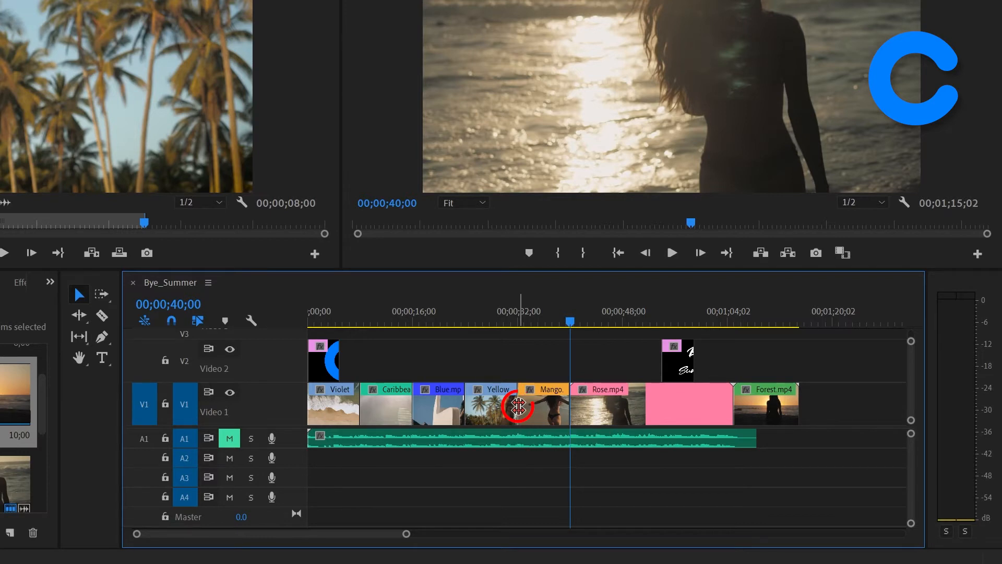
left_click_drag(519, 406, 499, 406)
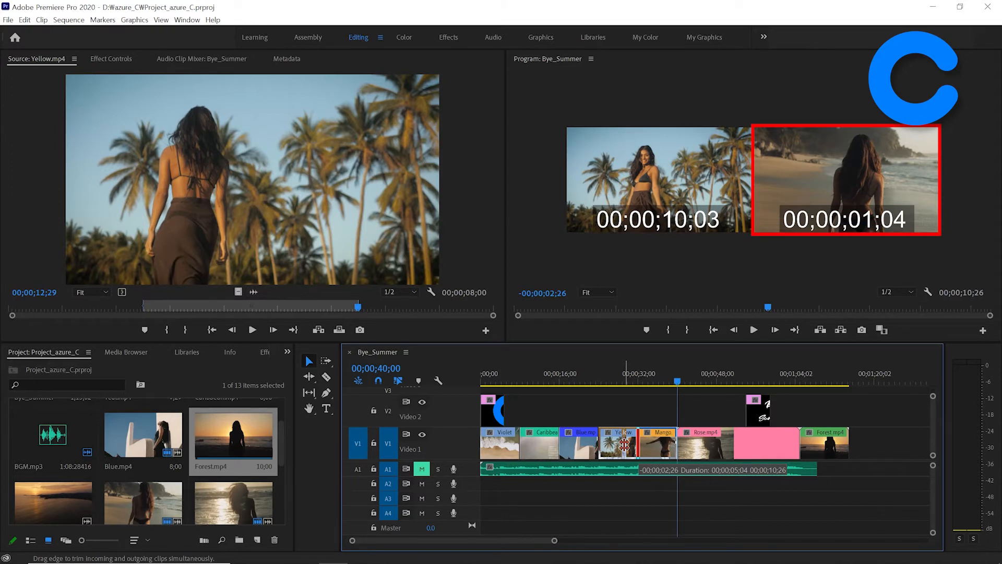
left_click_drag(624, 444, 628, 444)
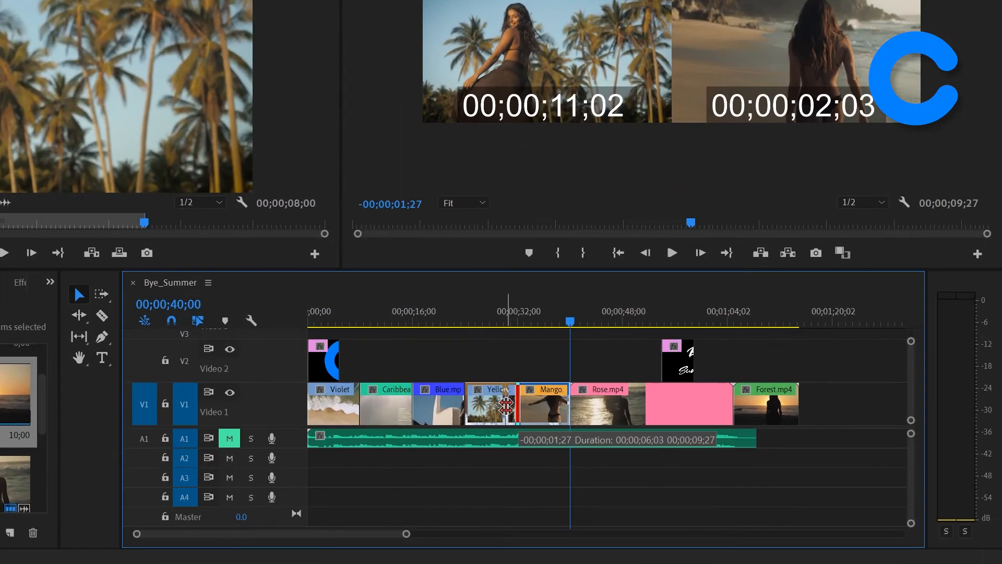
left_click_drag(506, 406, 490, 405)
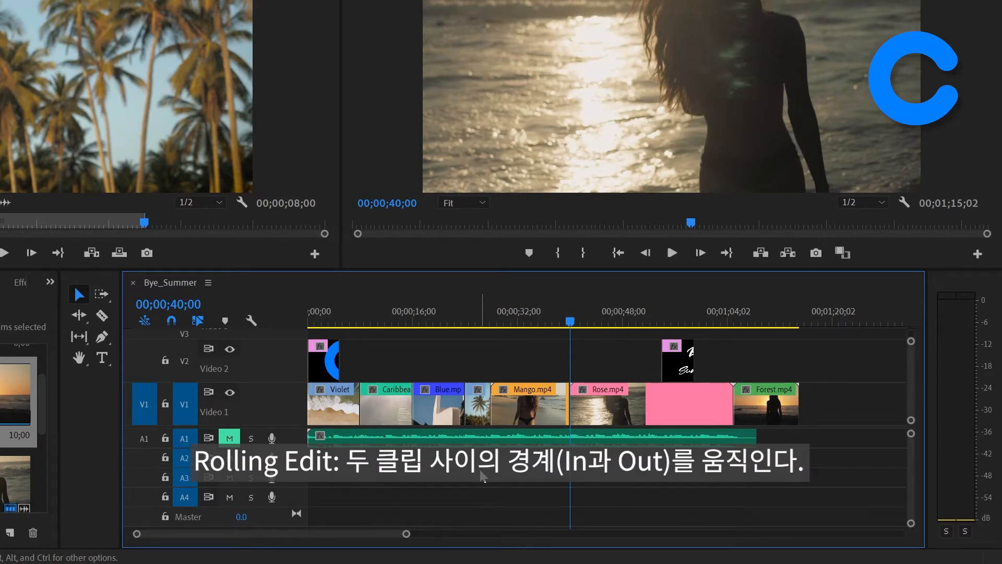
Step: Roll the edit point between Mango.mp4 and Rose.mp4 forward by 00;00;02;00, and undo both rolling edits
left_click(572, 404)
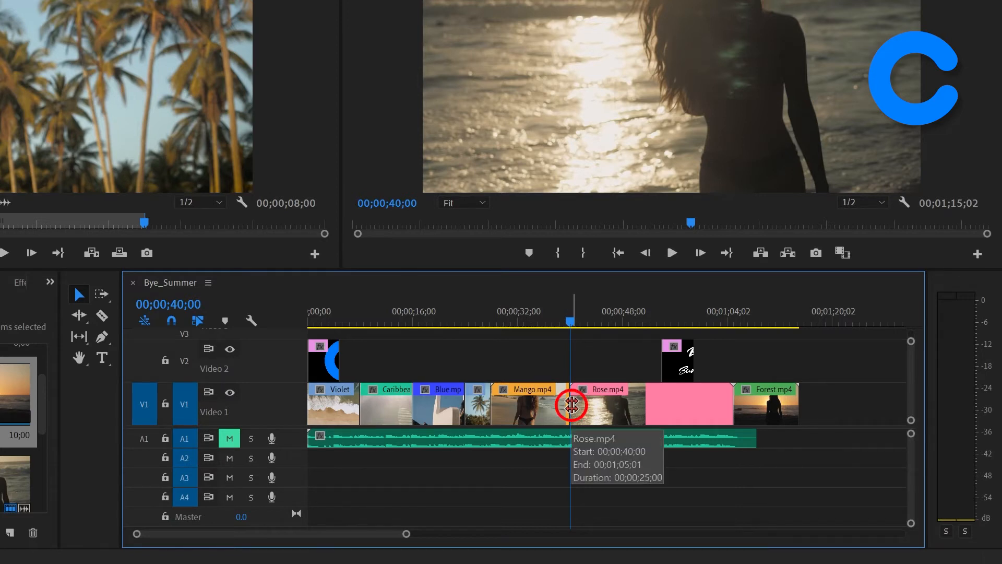
left_click(572, 405)
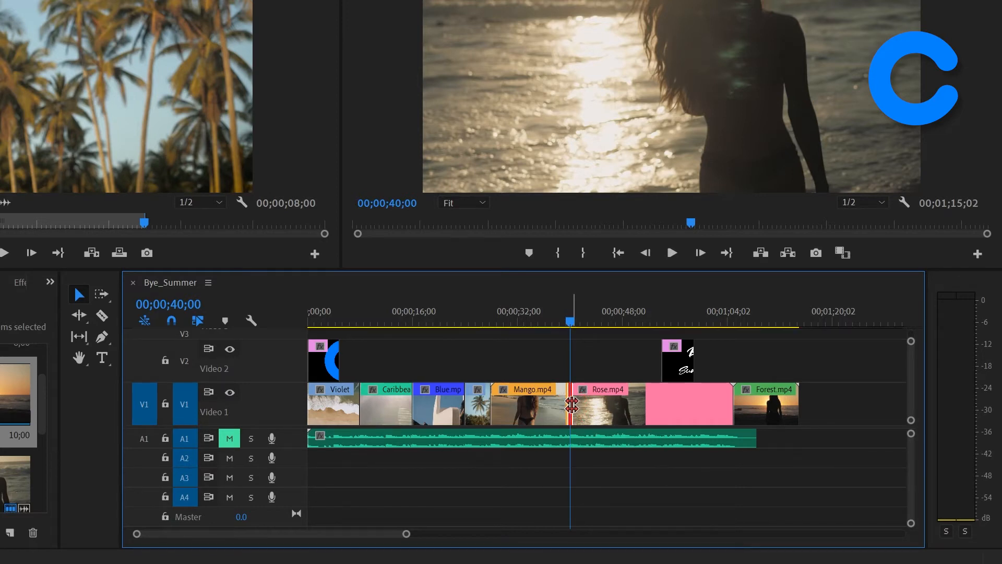
left_click_drag(571, 405, 586, 405)
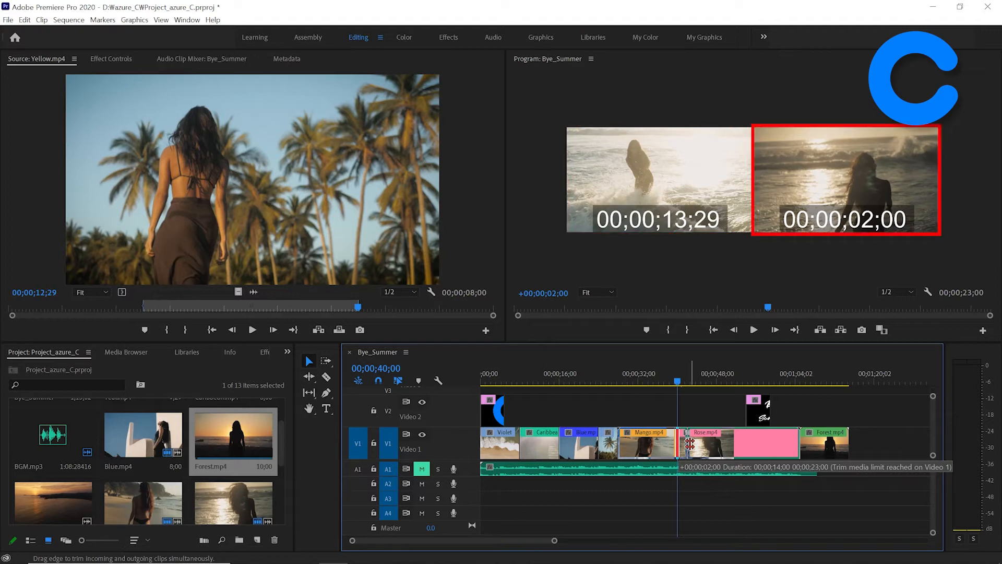
left_click_drag(690, 443, 684, 443)
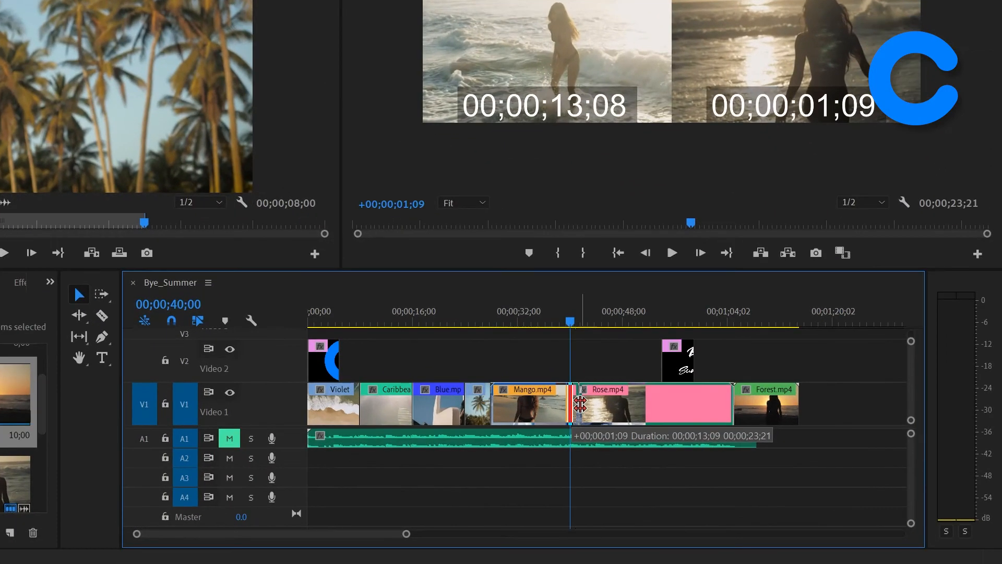
left_click_drag(580, 403, 596, 406)
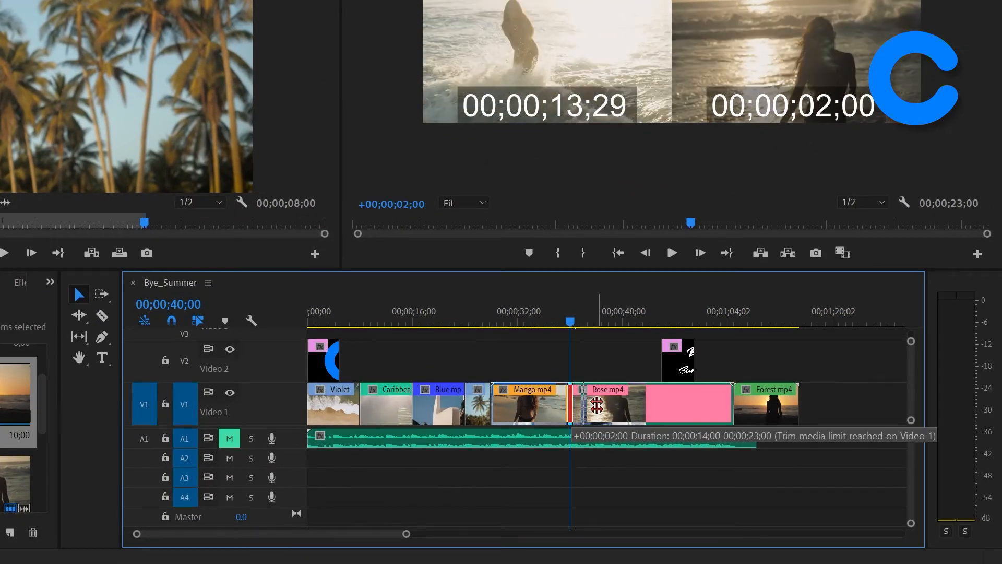
left_click_drag(596, 405, 596, 405)
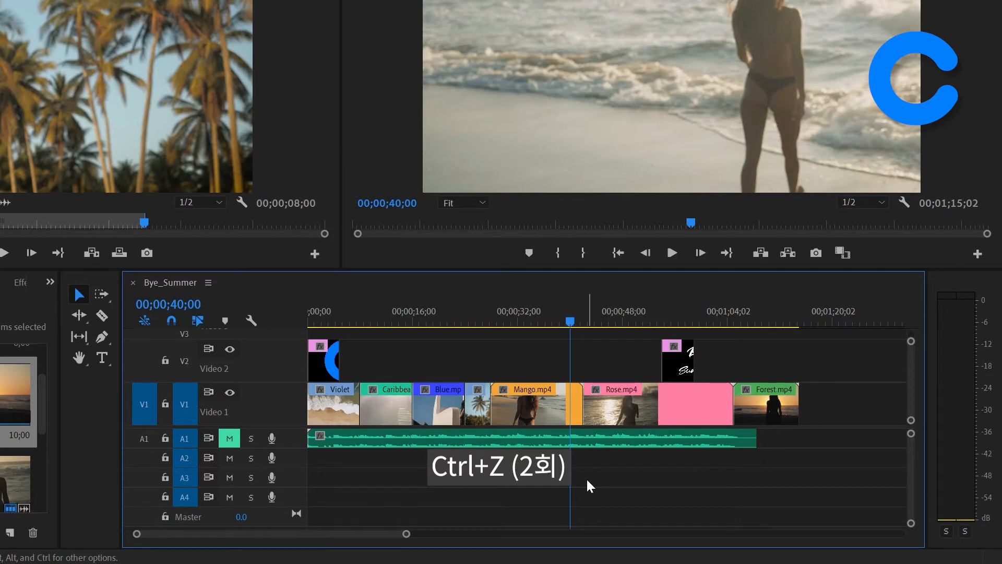
key("ctrl+z")
key("ctrl+z")
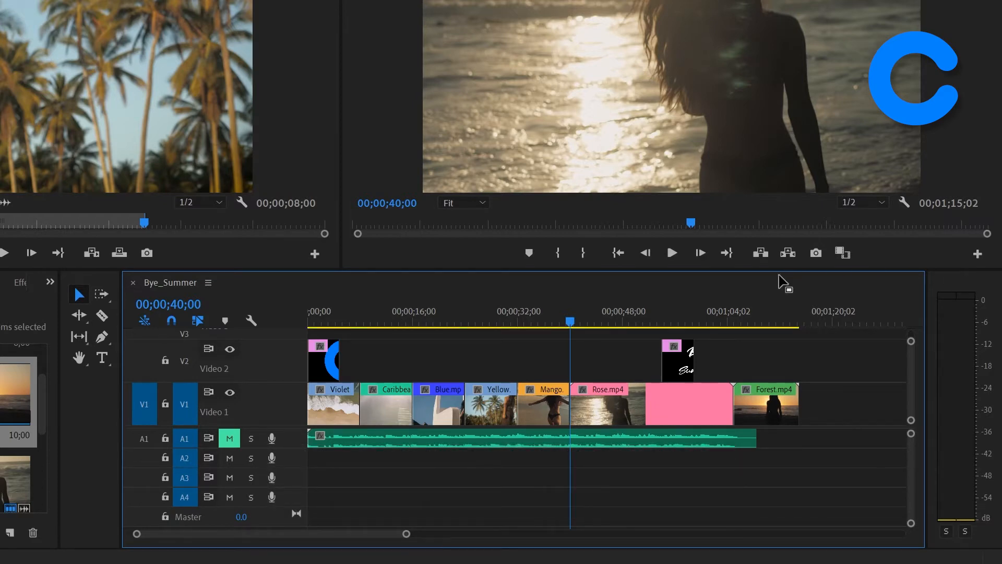
Step: Move the playhead to 00;00;48;17, trim the start of Rose.mp4 to it with Extend Selected Edit to Playhead, and undo that trim
left_click_drag(569, 324, 627, 336)
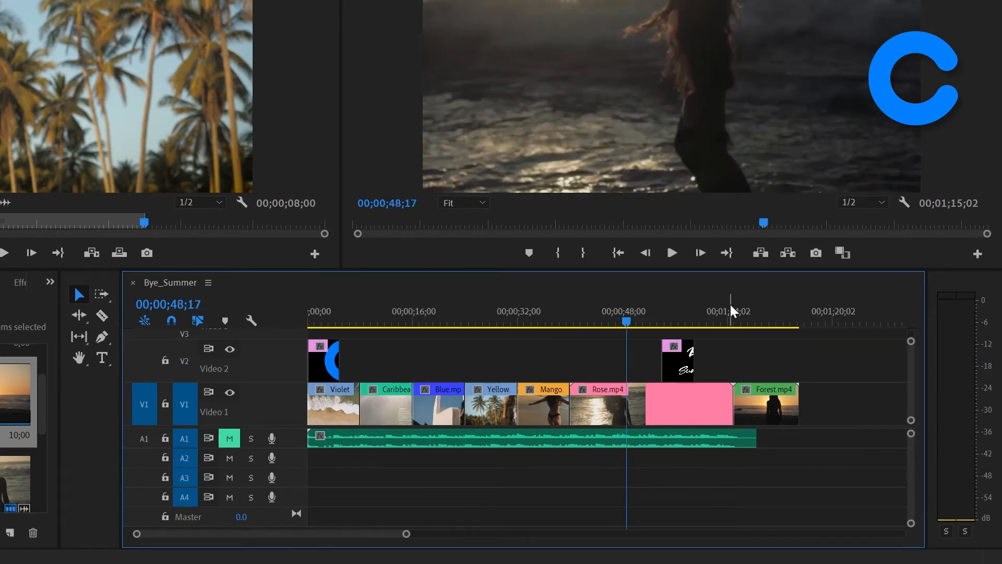
left_click(578, 406)
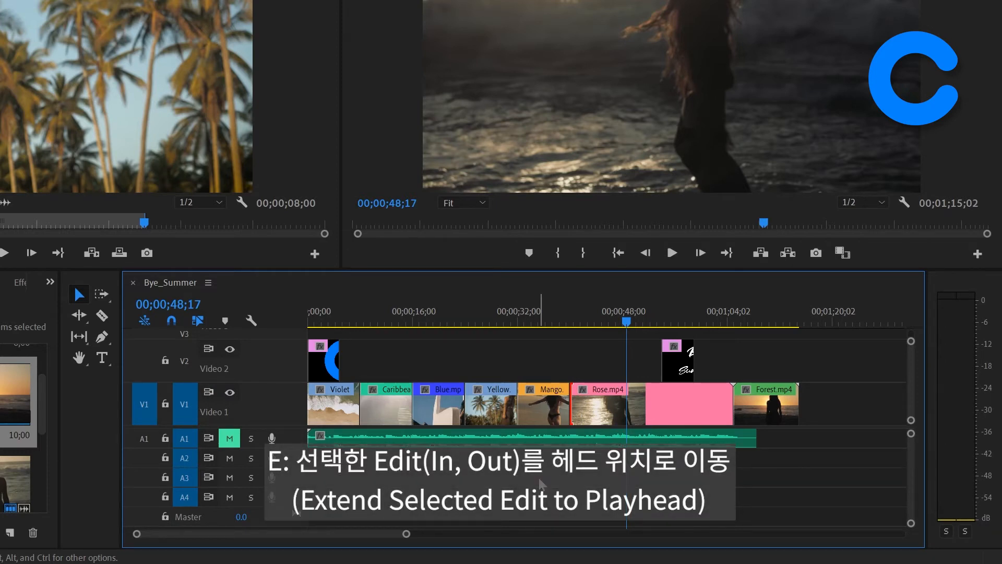
key("e")
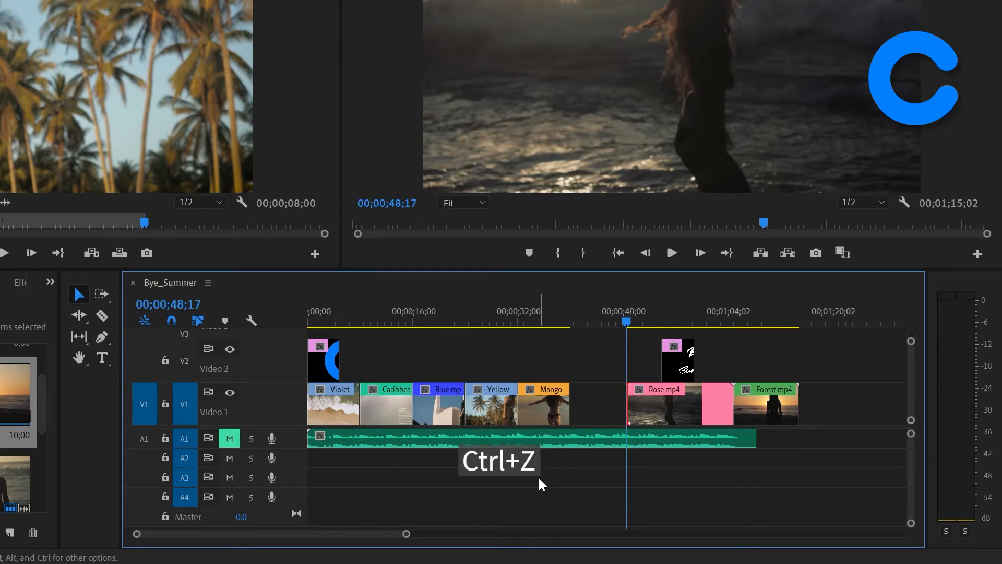
key("ctrl+z")
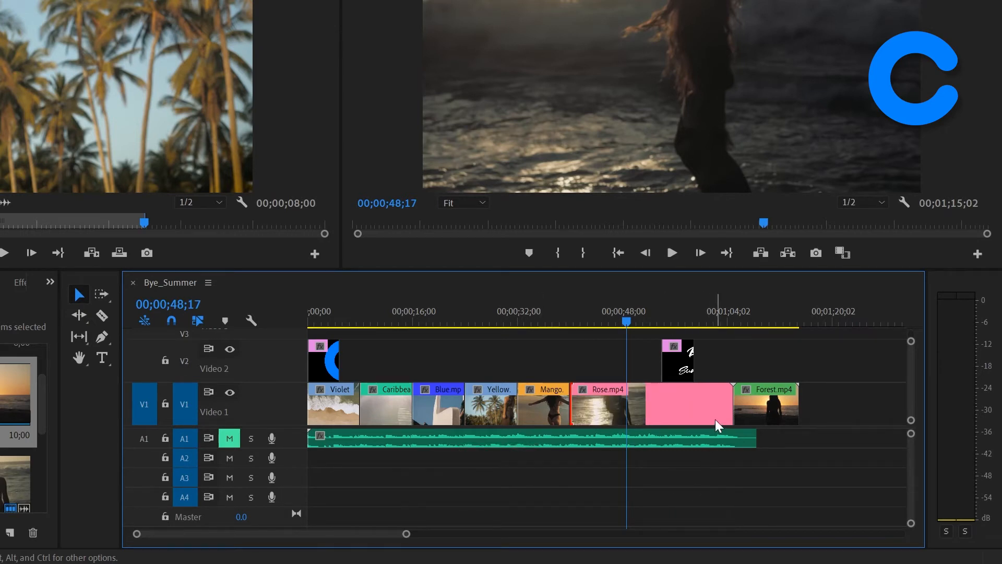
Step: Trim the end of Rose.mp4 back to the playhead with Extend Selected Edit to Playhead, and undo that trim
left_click(724, 401)
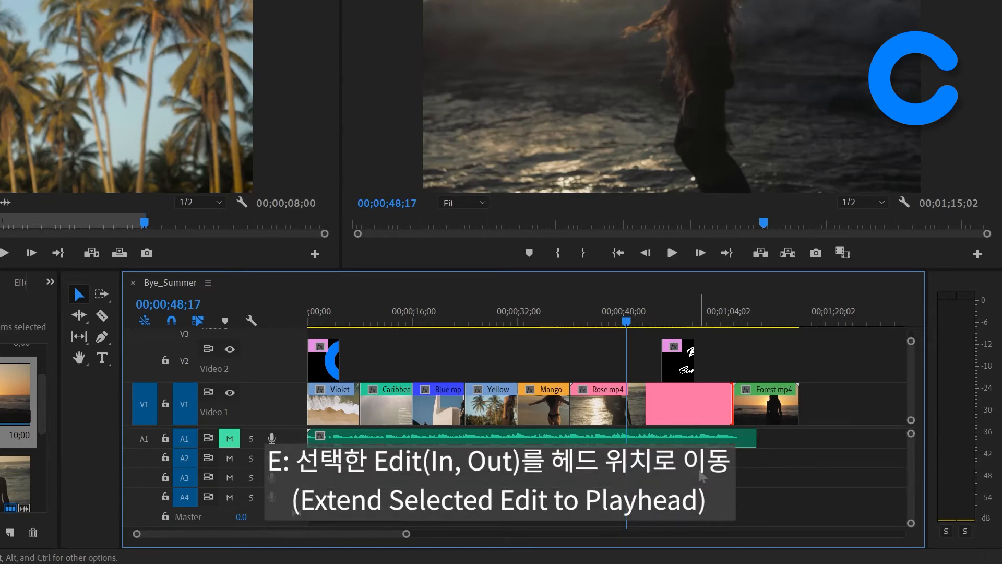
key("e")
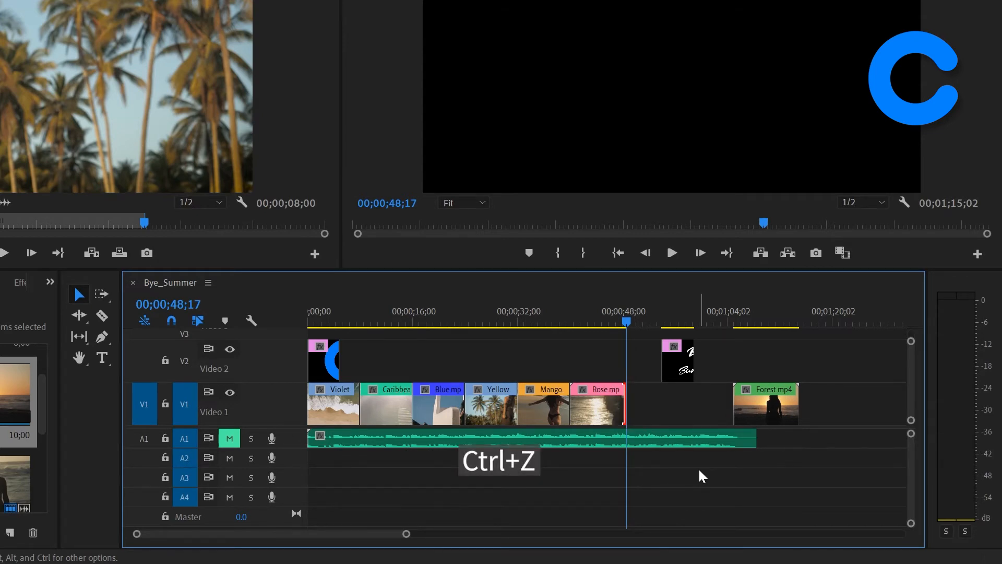
key("ctrl+z")
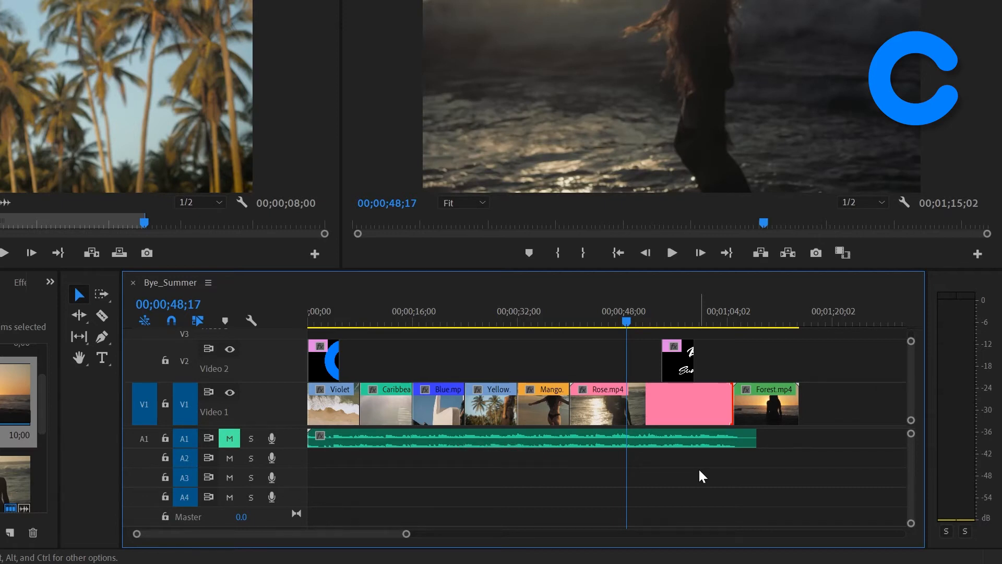
Step: Ripple trim the start of Rose.mp4 to the playhead with Extend Selected Edit to Playhead, closing the gap
left_click(574, 407, "ctrl")
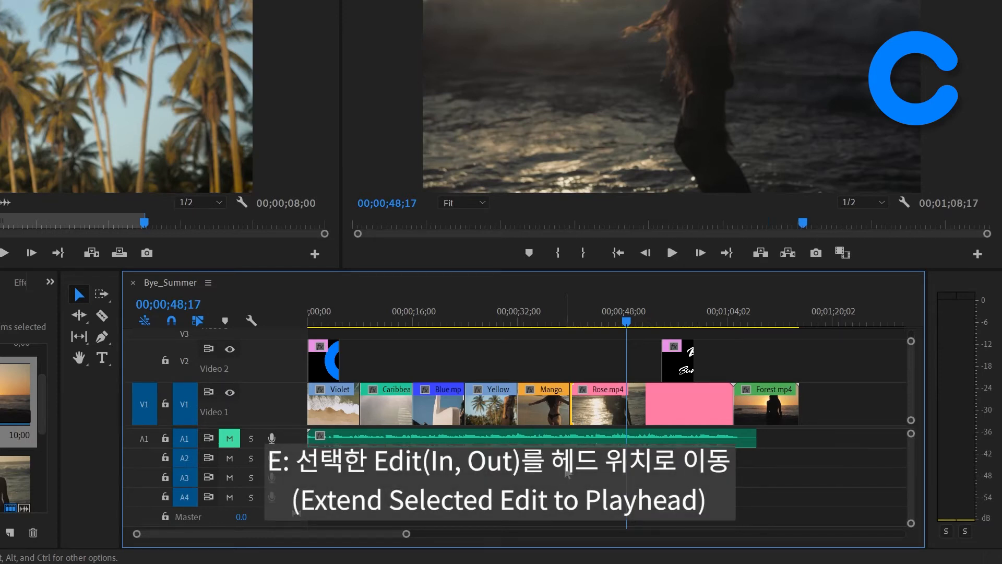
key("e")
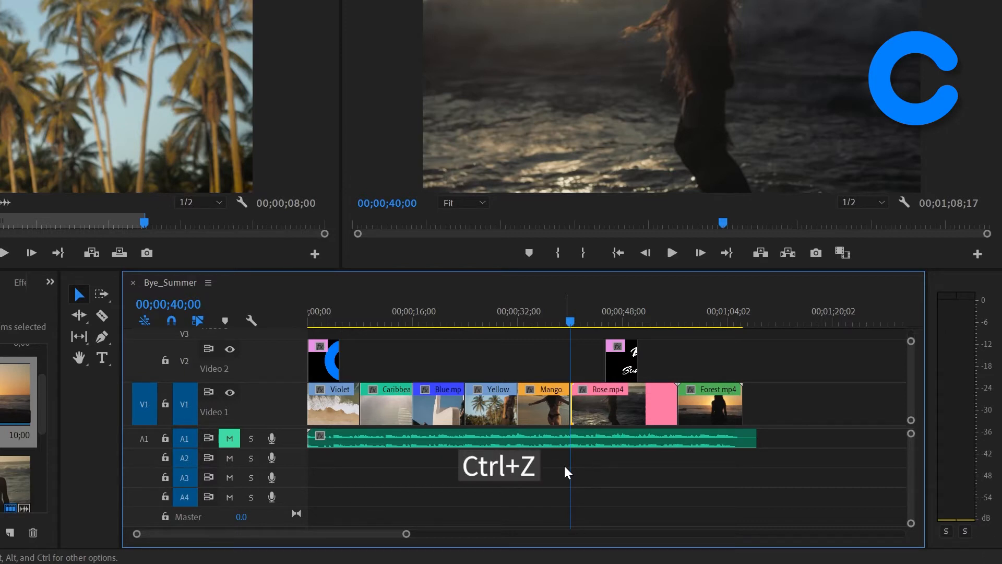
Step: Undo the ripple trim at the start of Rose.mp4
key("ctrl+z")
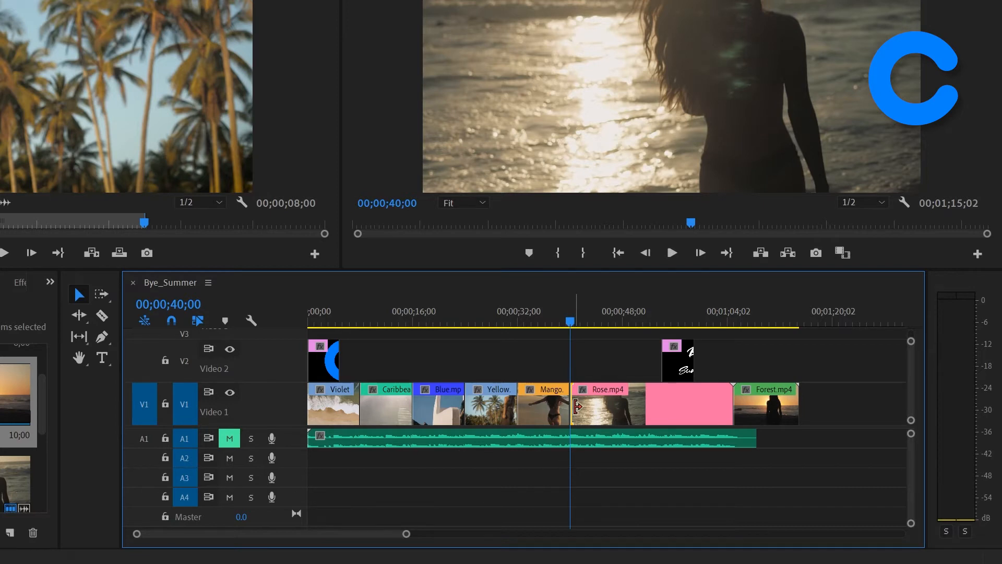
Step: Ripple trim the end of Rose.mp4 back to 00;01;00;06 with Extend Selected Edit to Playhead, and undo that trim
left_click_drag(574, 318, 704, 345)
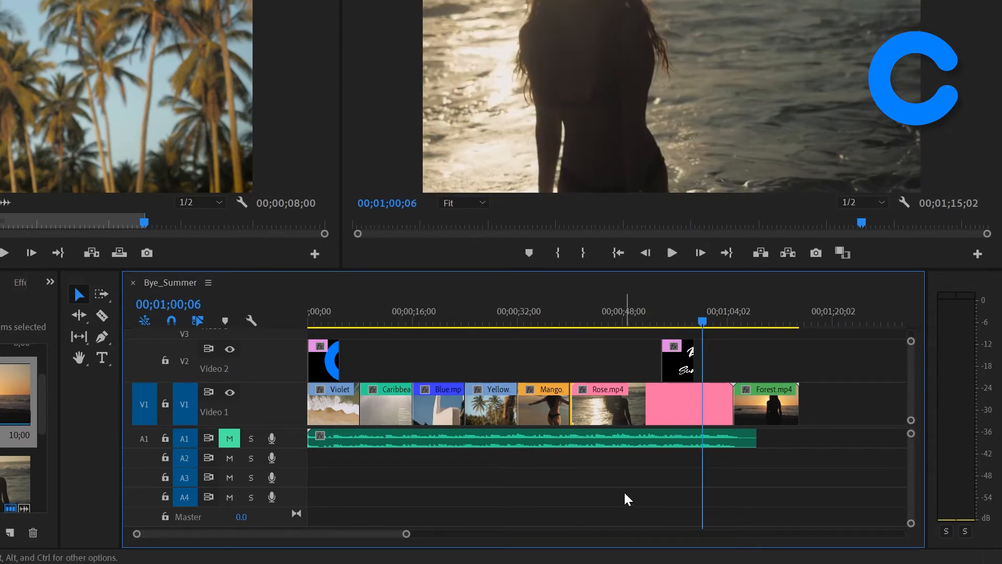
left_click(724, 403)
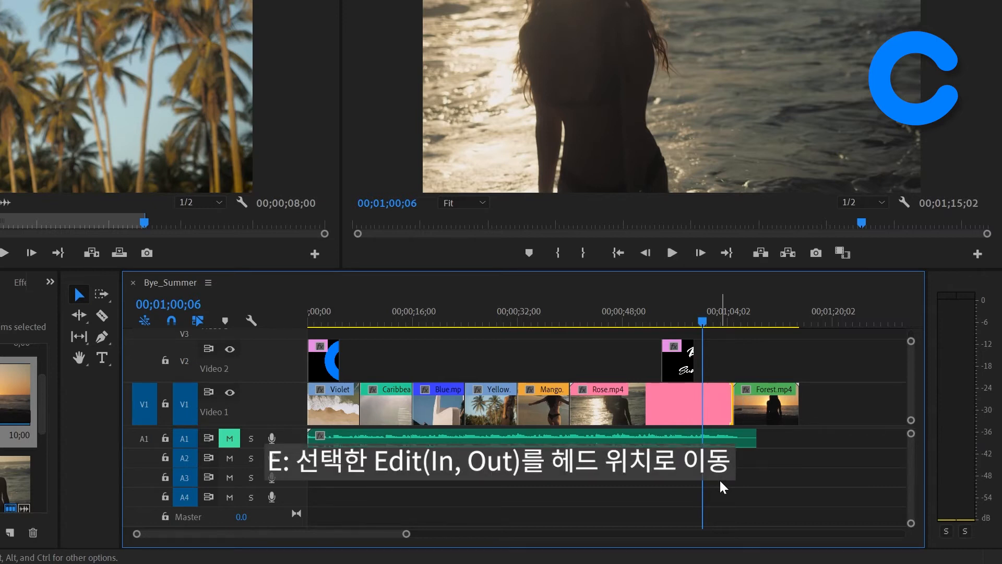
key("e")
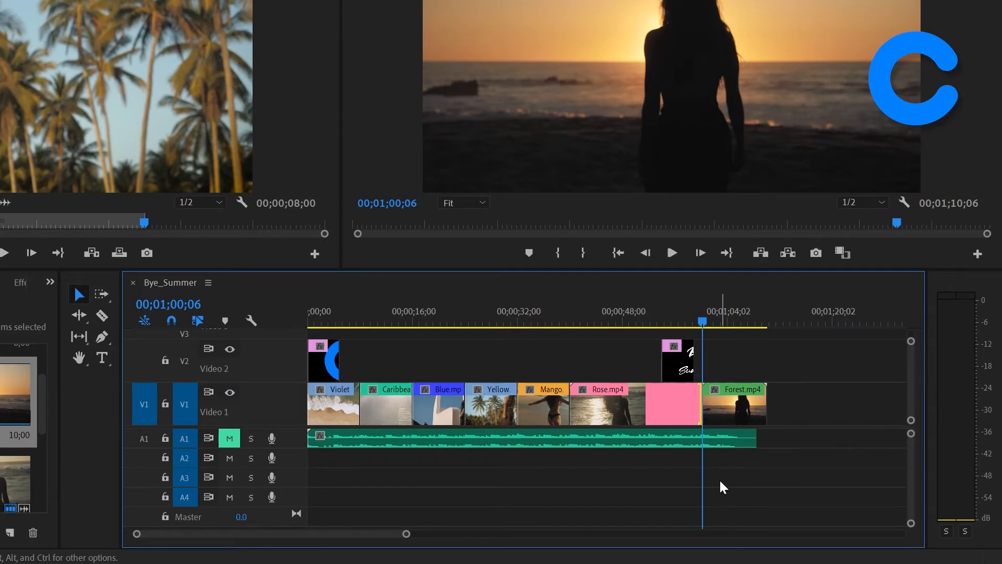
key("ctrl+z")
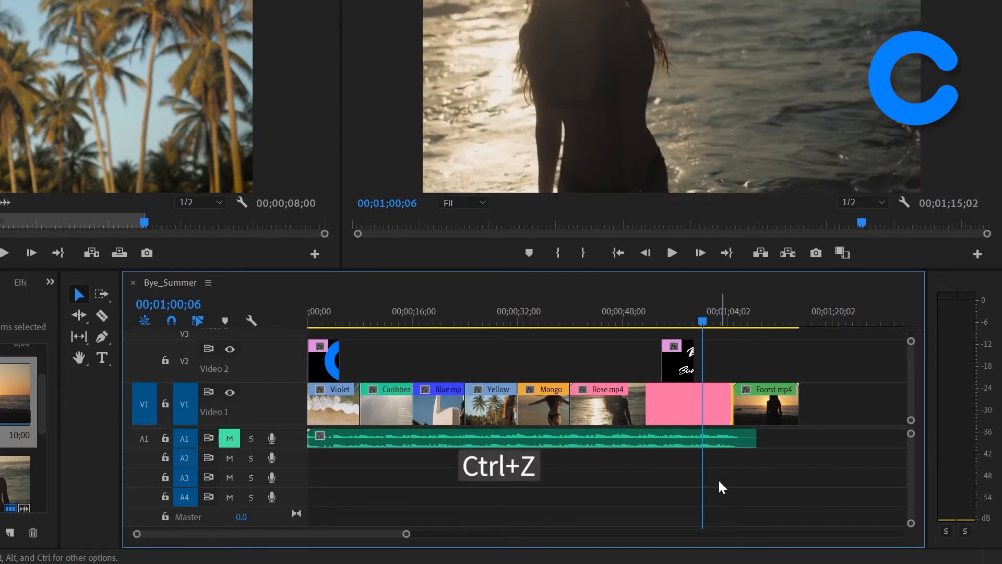
Step: Roll the edit point between Mango.mp4 and Rose.mp4 forward toward the playhead at 00;00;50;00, and undo that rolling edit
left_click_drag(705, 321, 637, 342)
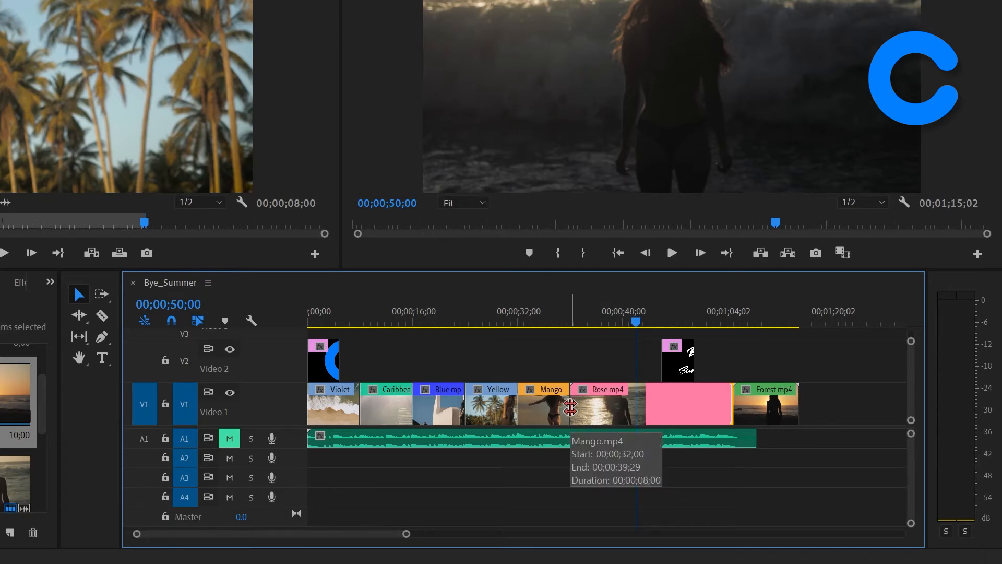
left_click(570, 407)
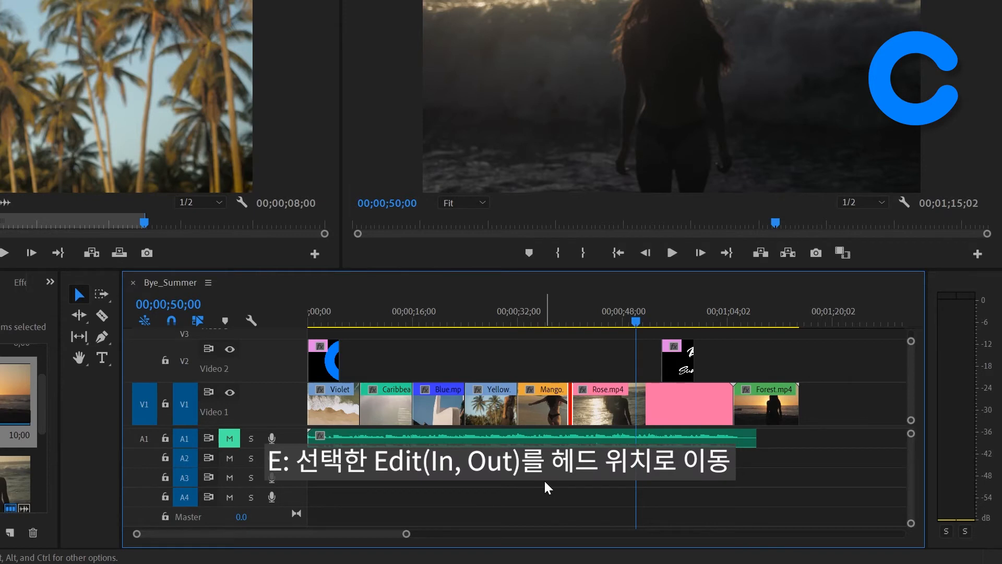
key("e")
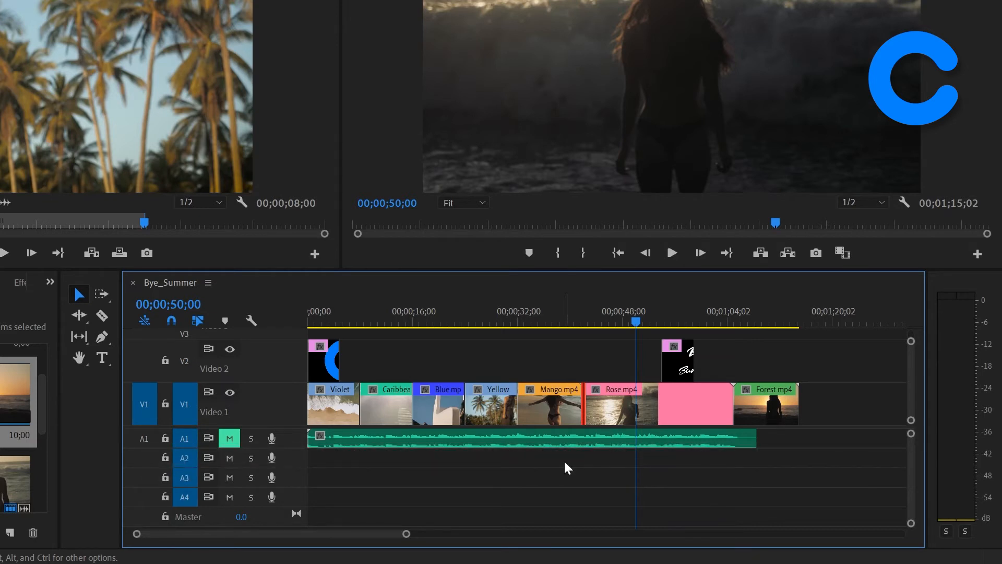
key("ctrl+z")
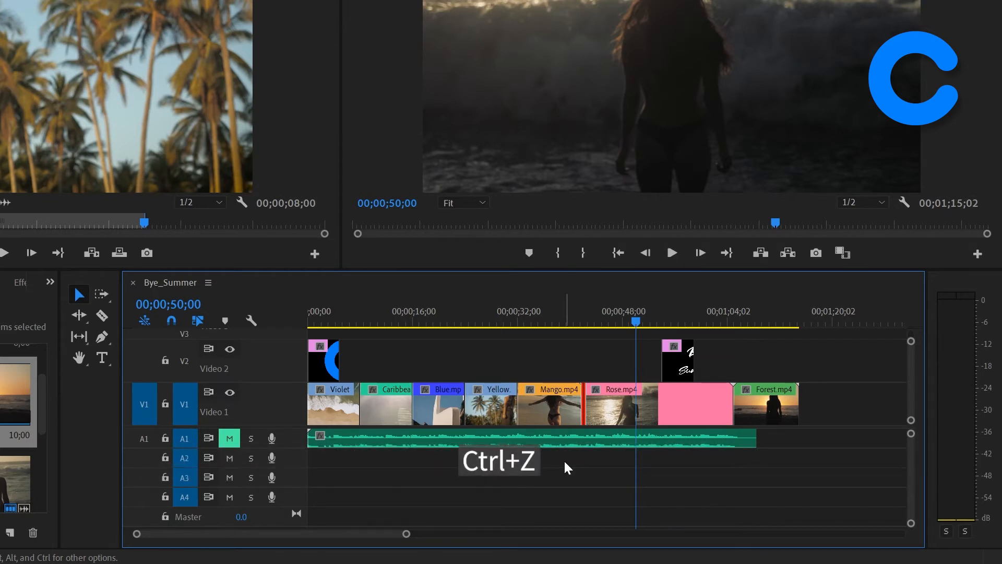
key("ctrl+z")
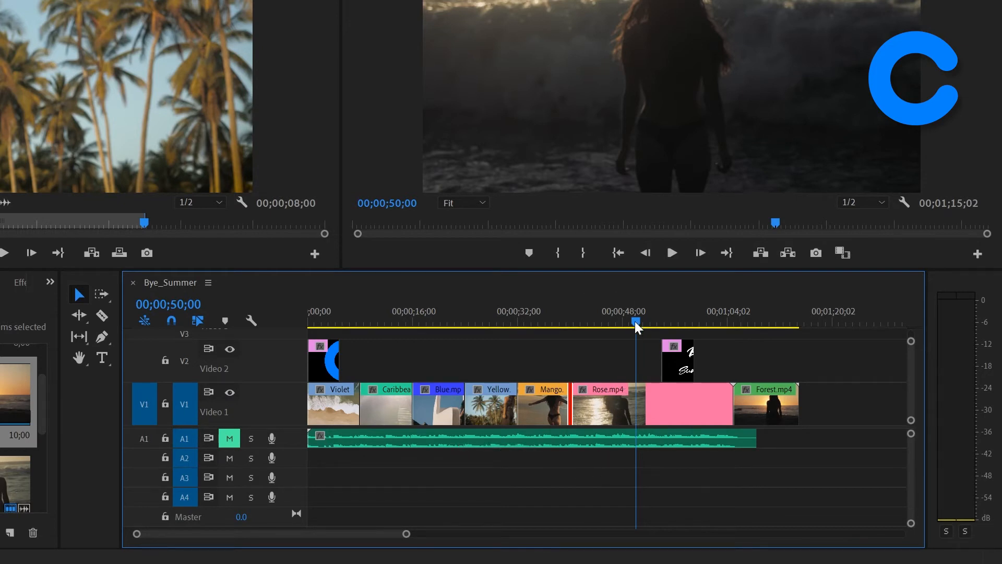
Step: Move the playhead to 00;00;37;10 and try to roll the edit point between Mango.mp4 and Rose.mp4 back to it
left_click_drag(636, 321, 552, 331)
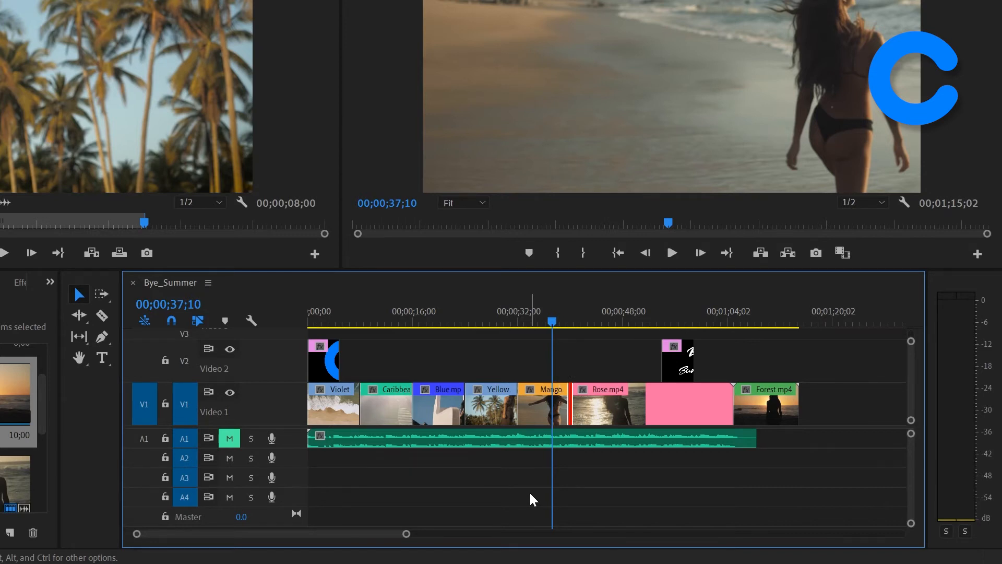
key("e")
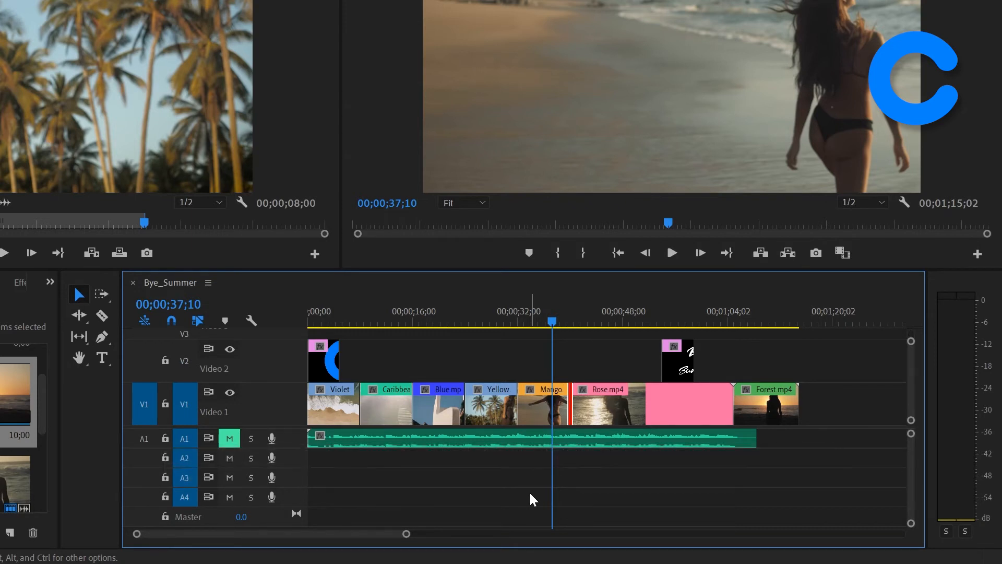
Step: Roll the edit point between Yellow.mp4 and Mango.mp4 forward to the playhead with Extend Selected Edit to Playhead, and undo that rolling edit
left_click(519, 410)
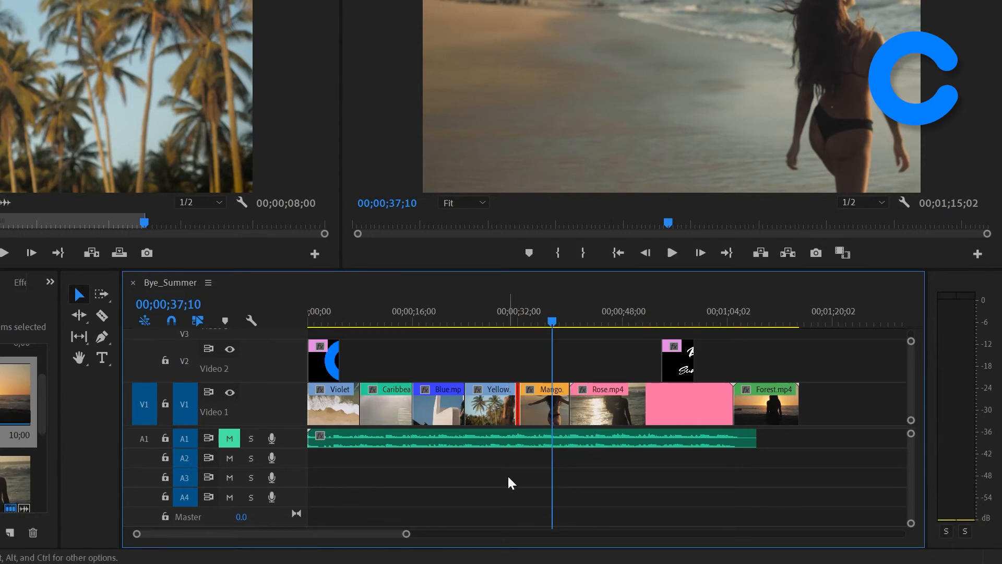
key("e")
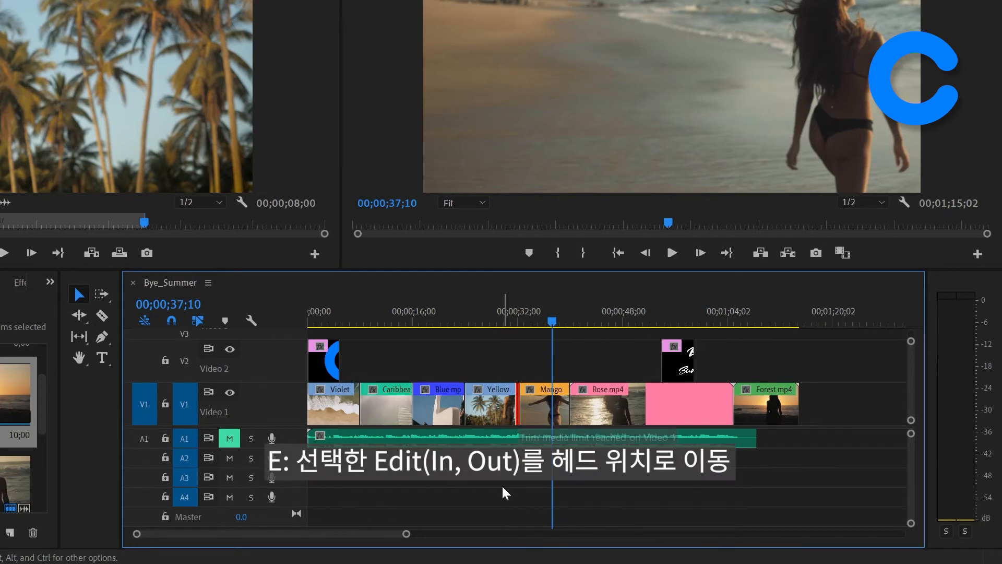
key("e")
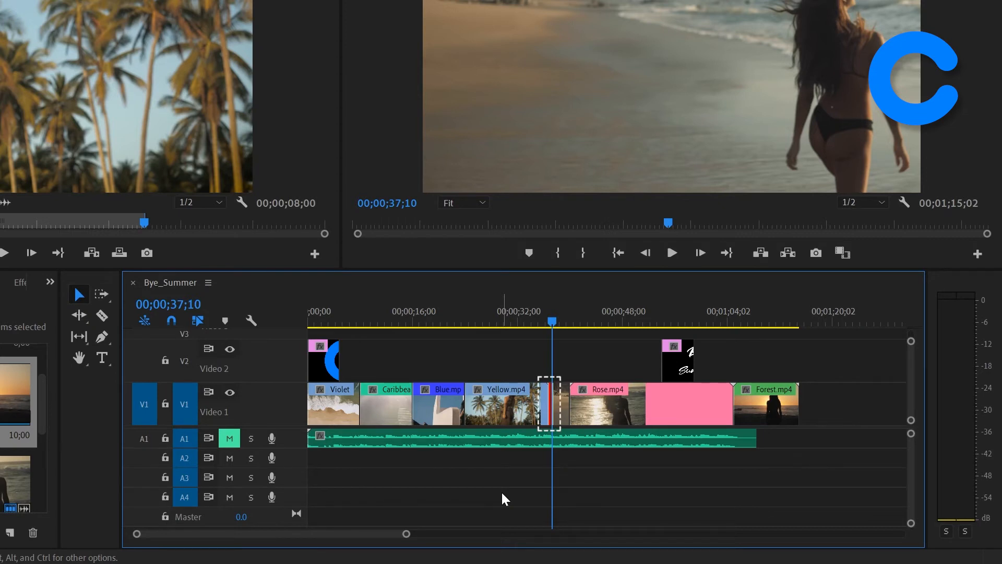
key("ctrl+z")
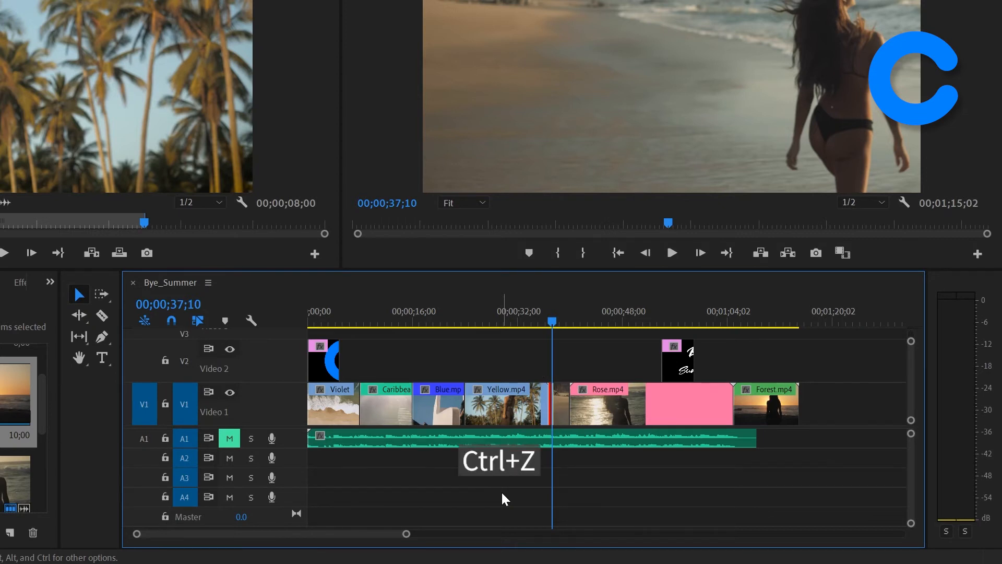
key("ctrl+z")
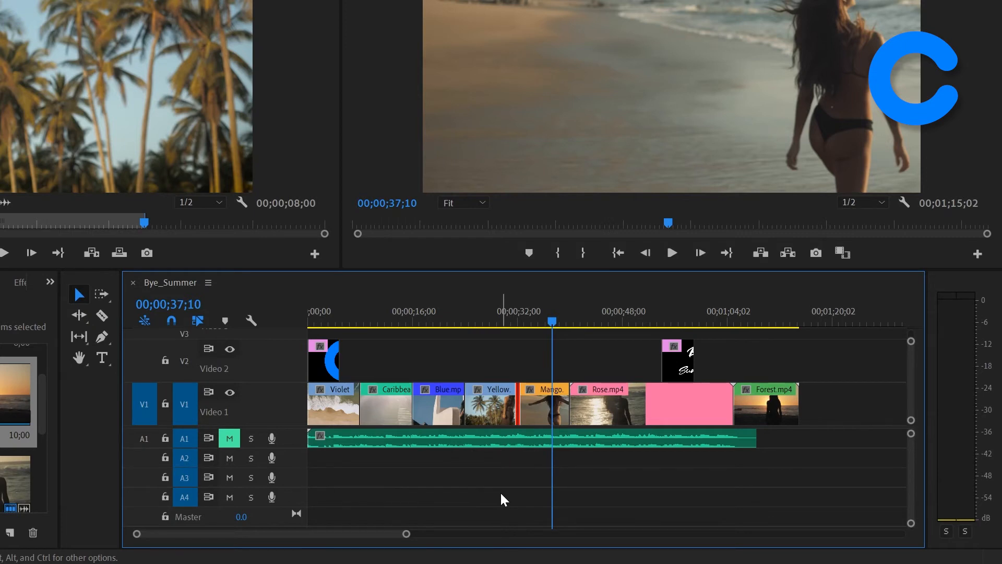
Step: Go to the next edit point to clear the edit selection, and set the playhead to 00;00;52;00
key("Down")
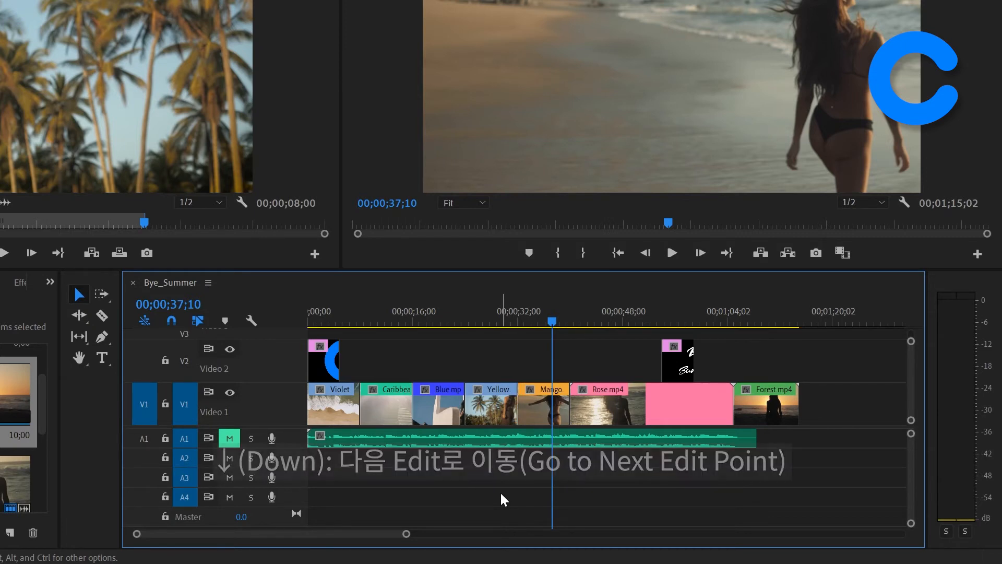
key("Down")
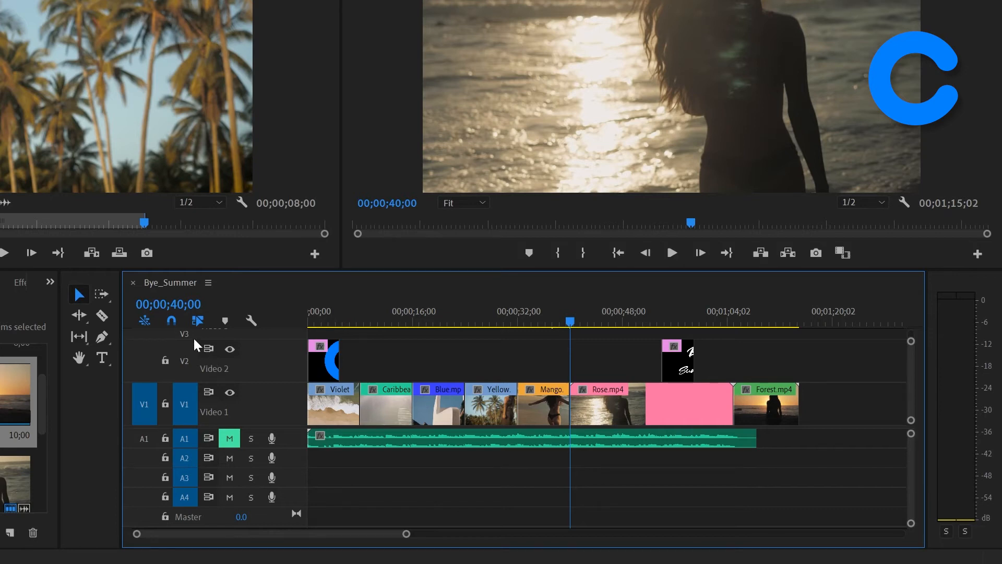
left_click(174, 307)
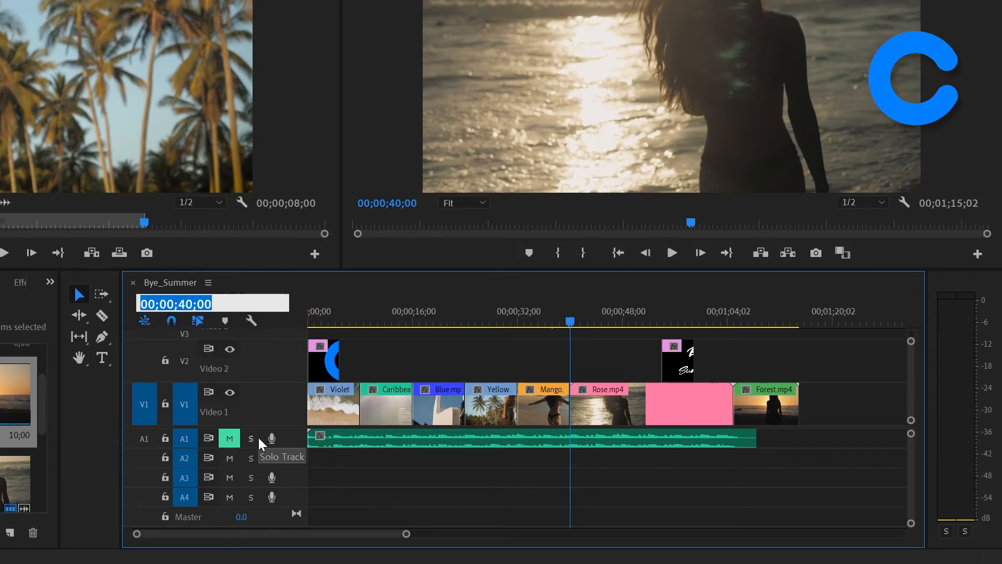
type("5200")
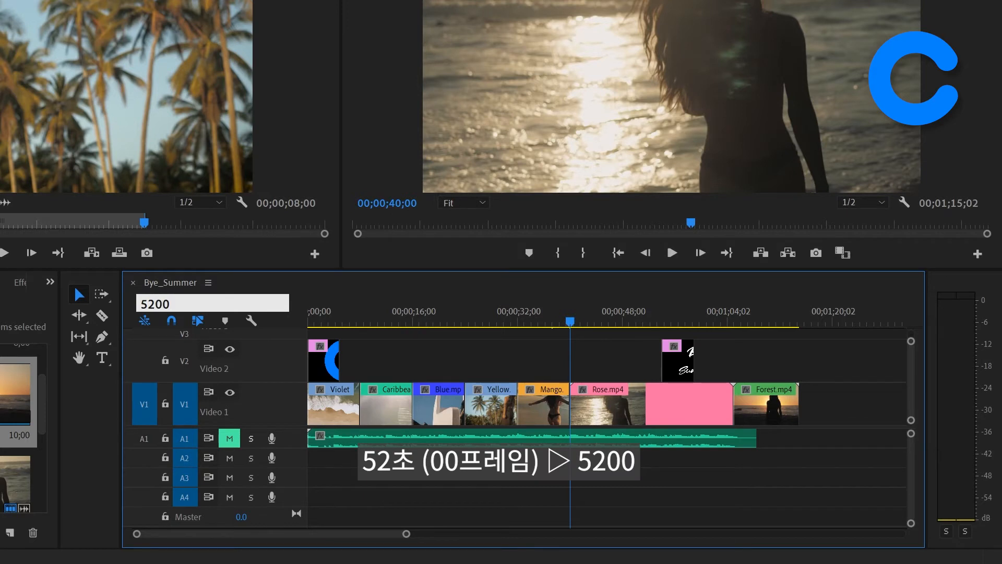
key("Return")
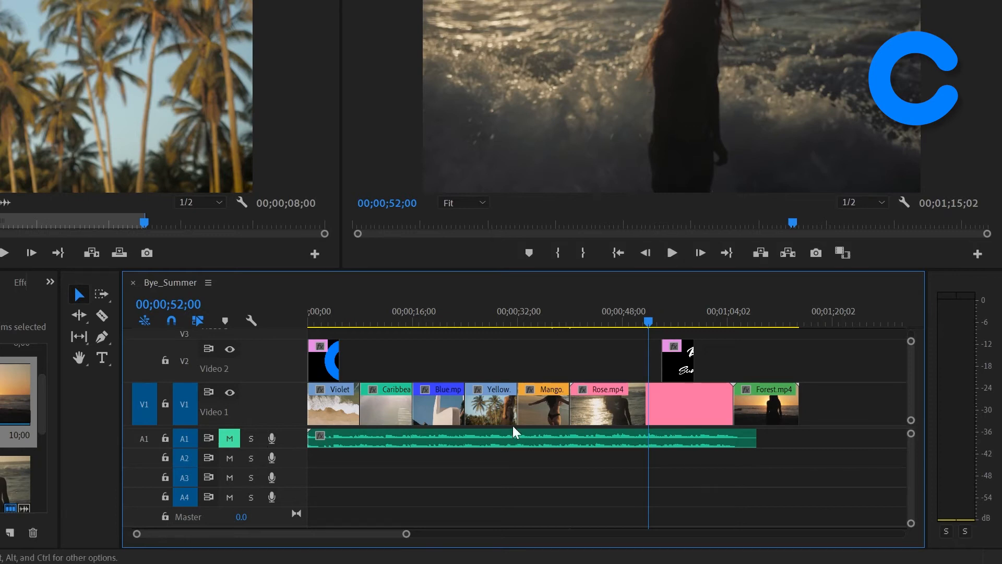
Step: Trim the start of Rose.mp4 to the playhead with a normal trim, and undo that trim
left_click(574, 406)
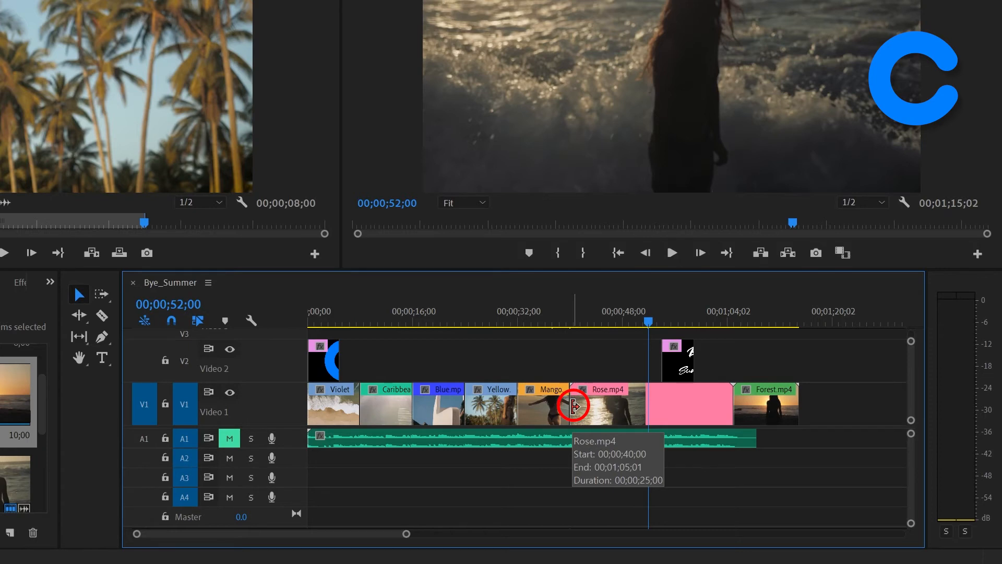
left_click_drag(574, 406, 650, 412)
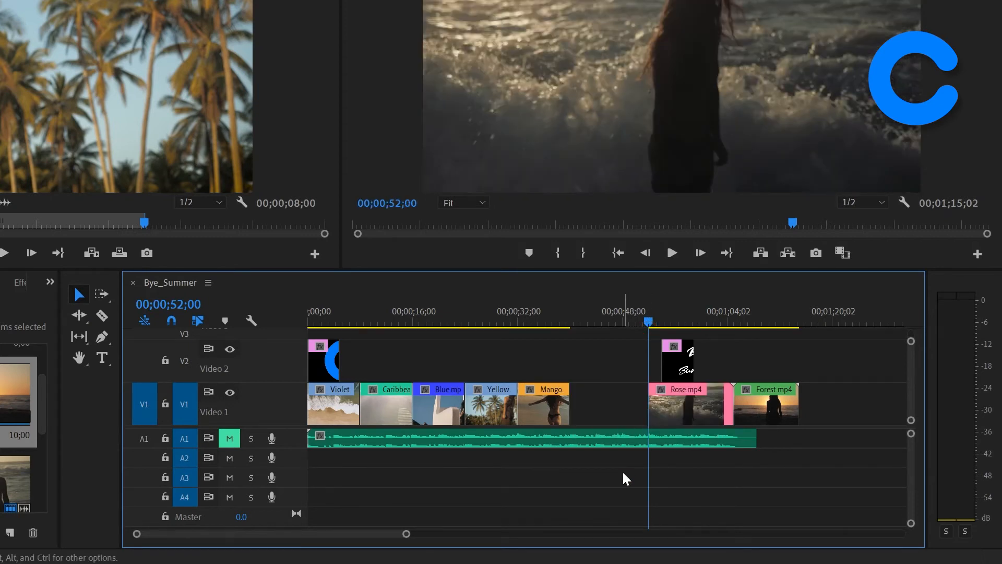
key("ctrl+z")
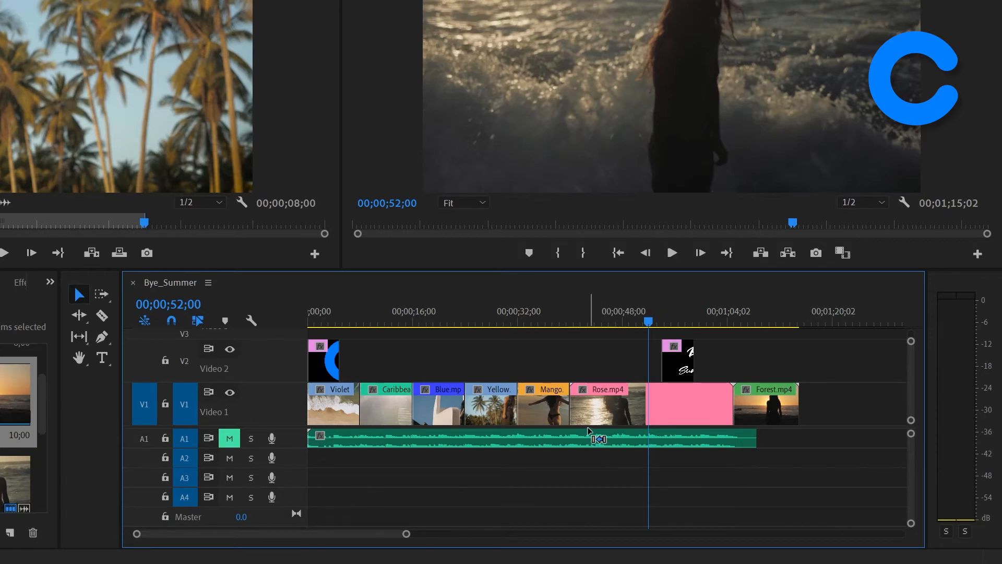
Step: Ripple trim the start of Rose.mp4 to the playhead at 00;00;52;00, closing the gap after Mango.mp4
left_click(580, 406)
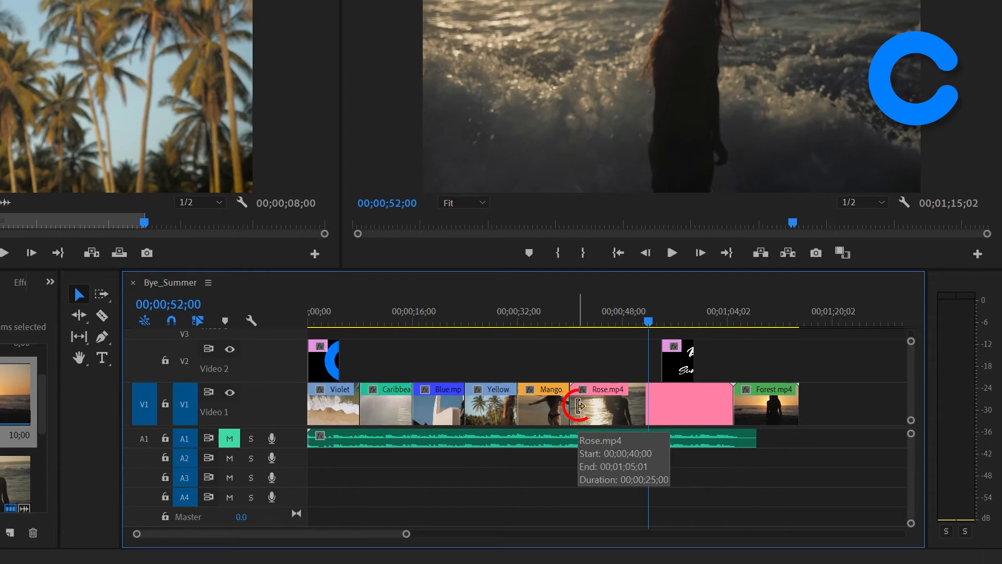
left_click(579, 406)
left_click_drag(579, 406, 653, 416)
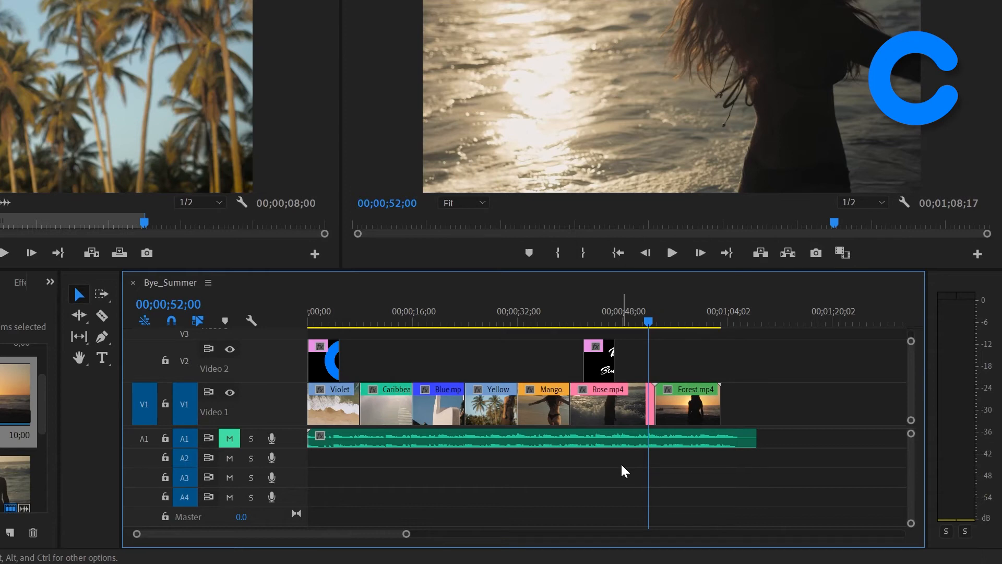
Step: Set the playhead to 00;00;47;00 and ripple trim the end of Rose.mp4 to it with Extend Selected Edit to Playhead
left_click(194, 304)
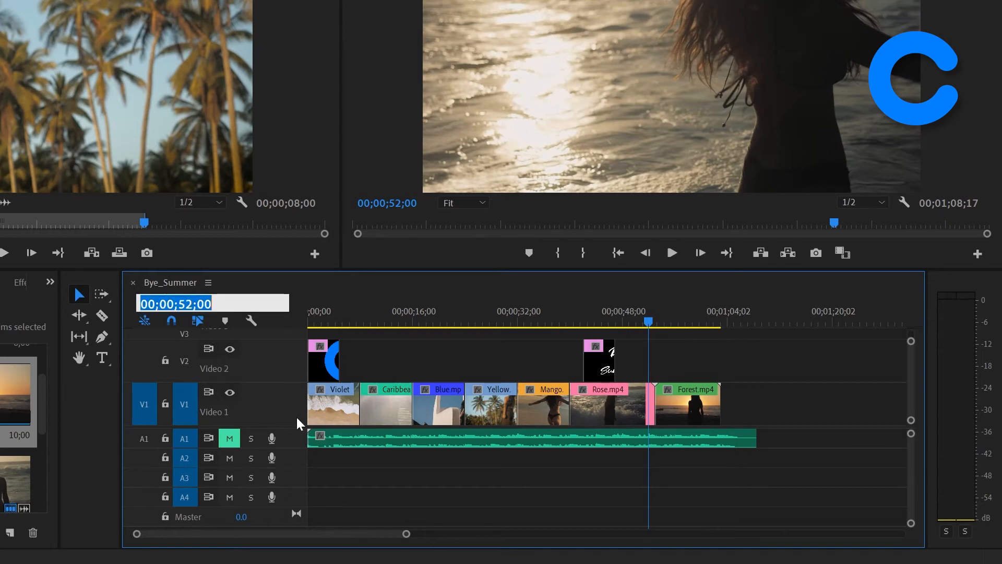
type("4700")
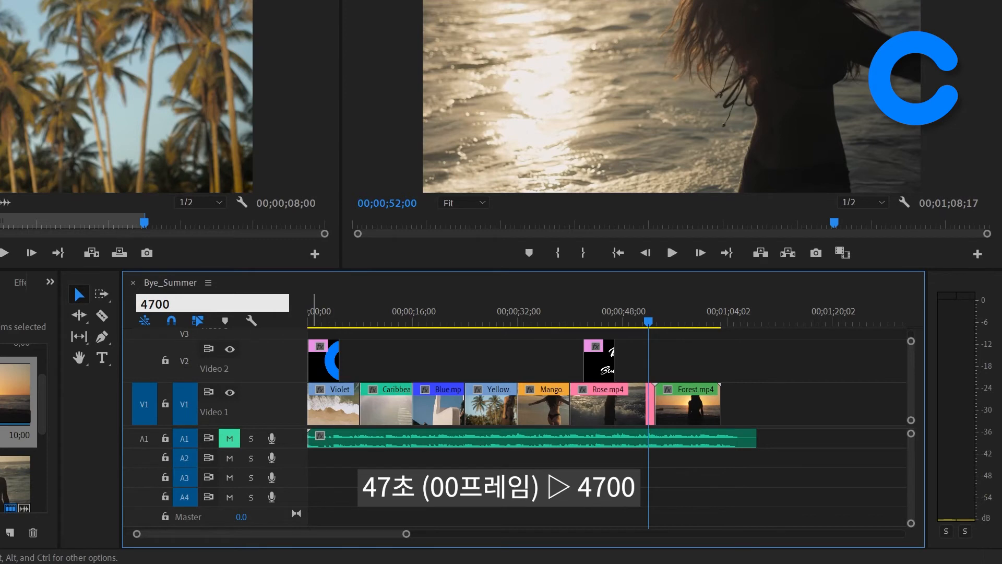
key("Return")
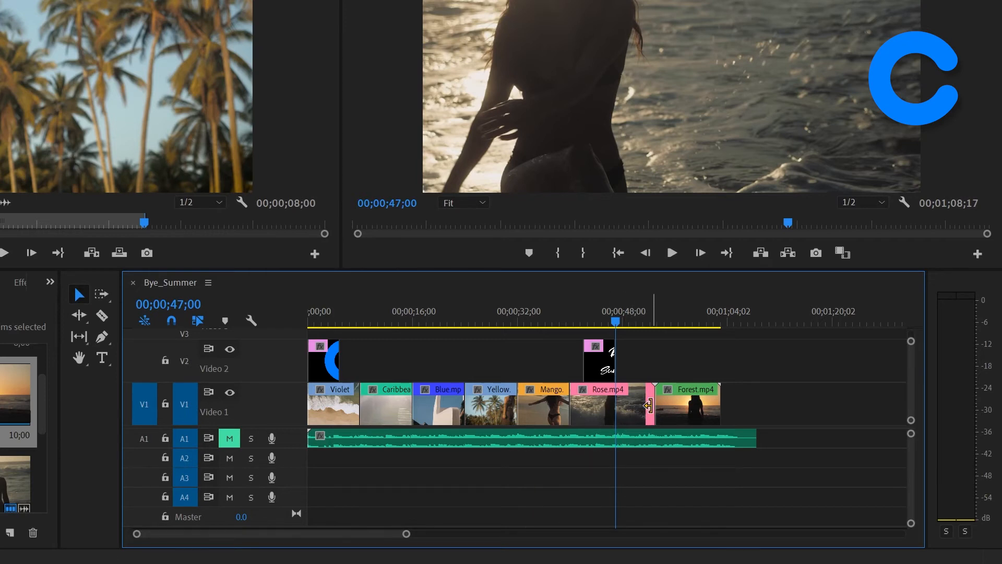
left_click(648, 406)
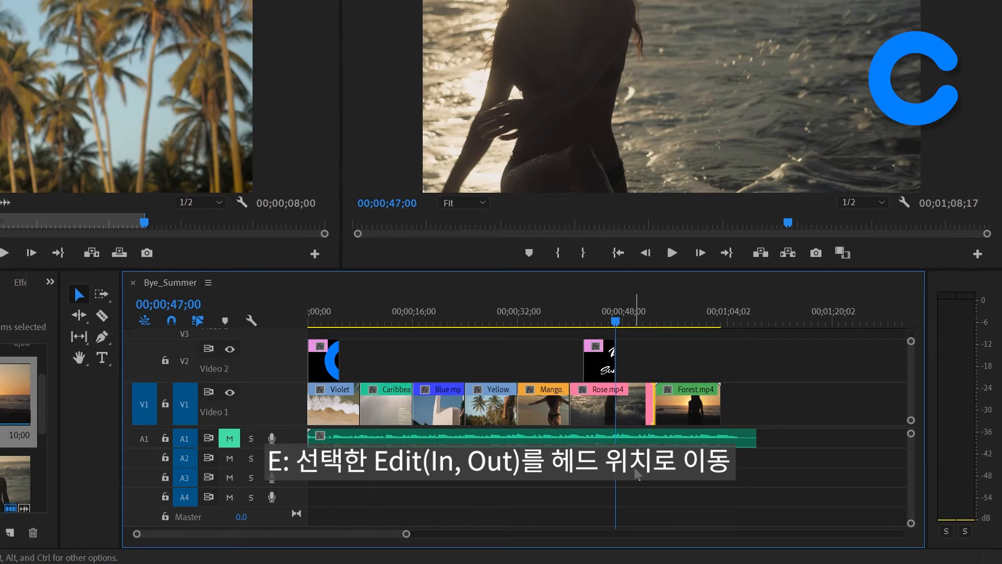
key("e")
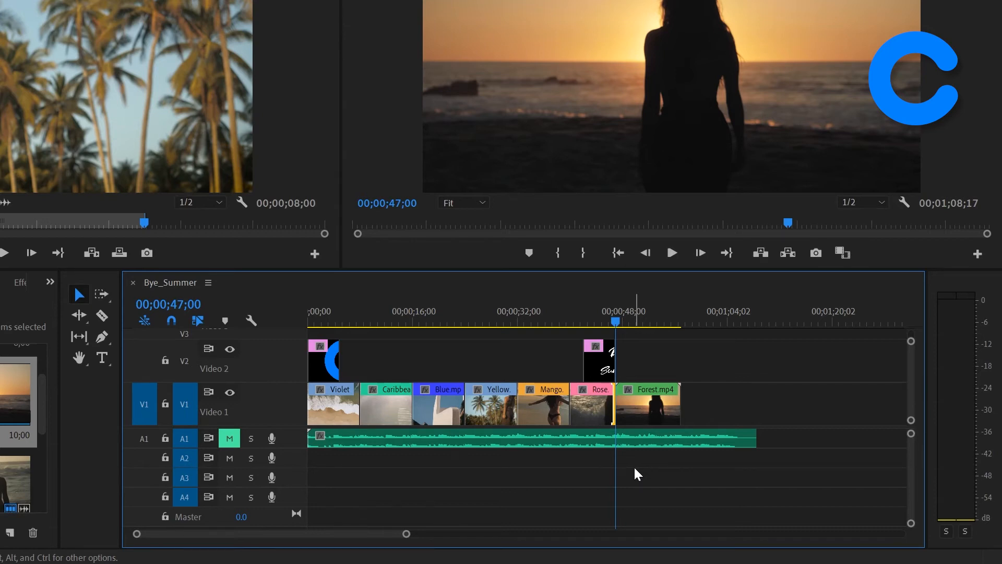
Step: Set the playhead to 00;00;48;00 and roll the edit between Rose.mp4 and Forest.mp4 to it with Extend Selected Edit to Playhead
left_click(175, 304)
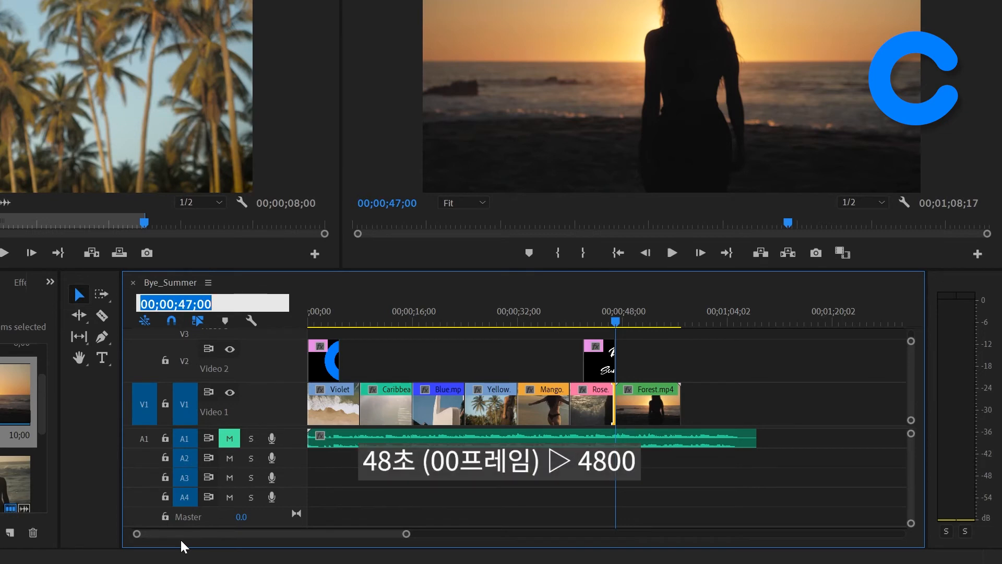
type("4800")
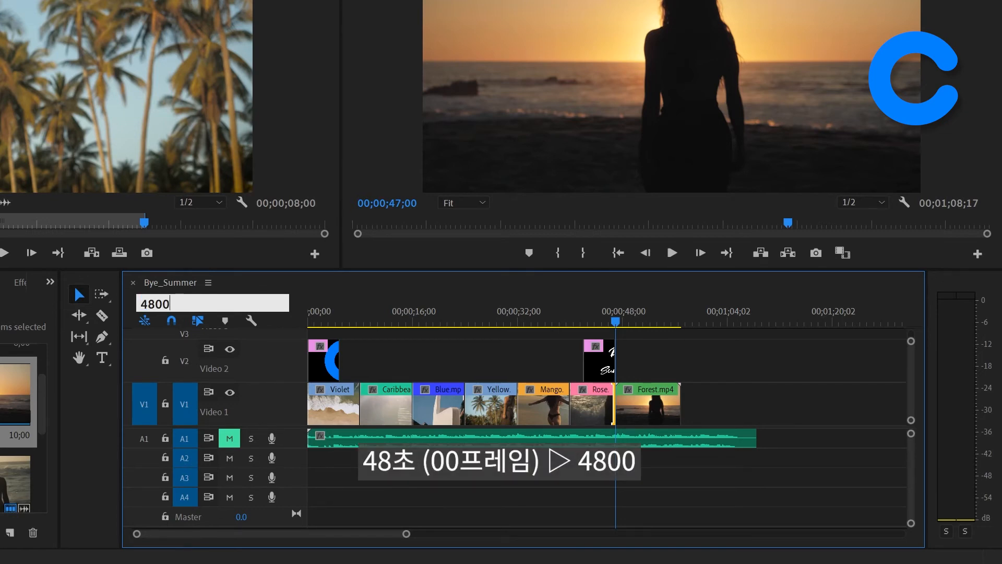
key("Return")
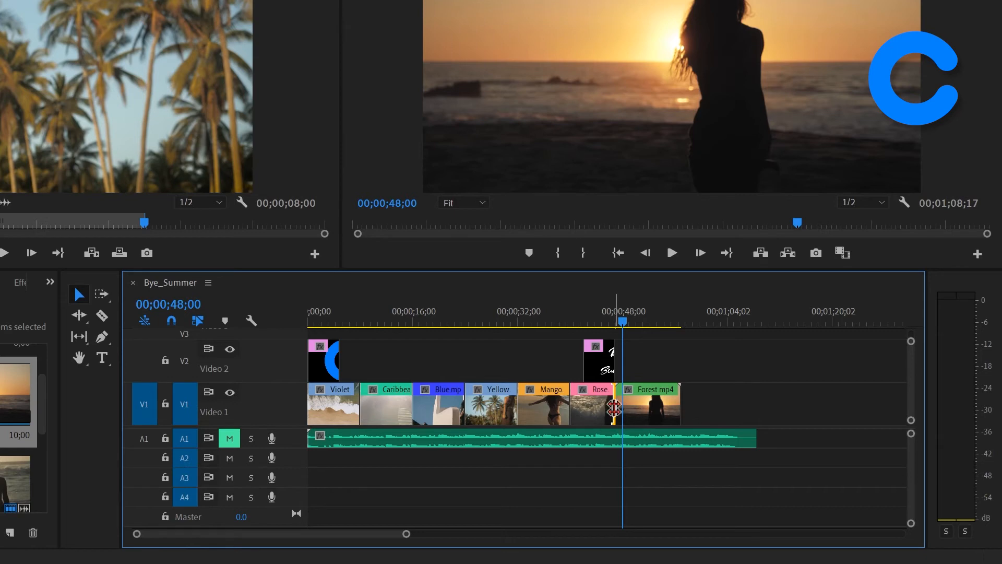
left_click(613, 408)
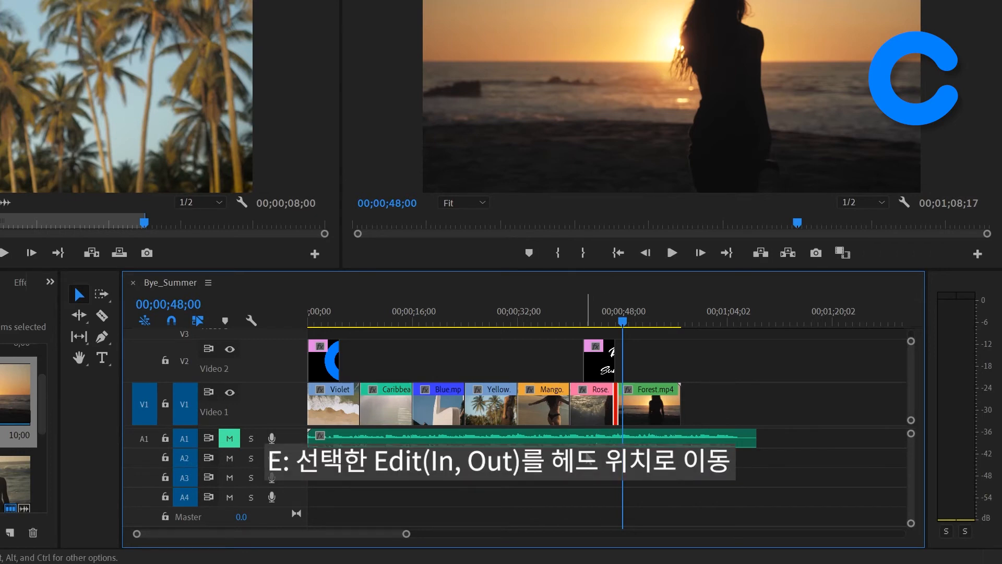
key("e")
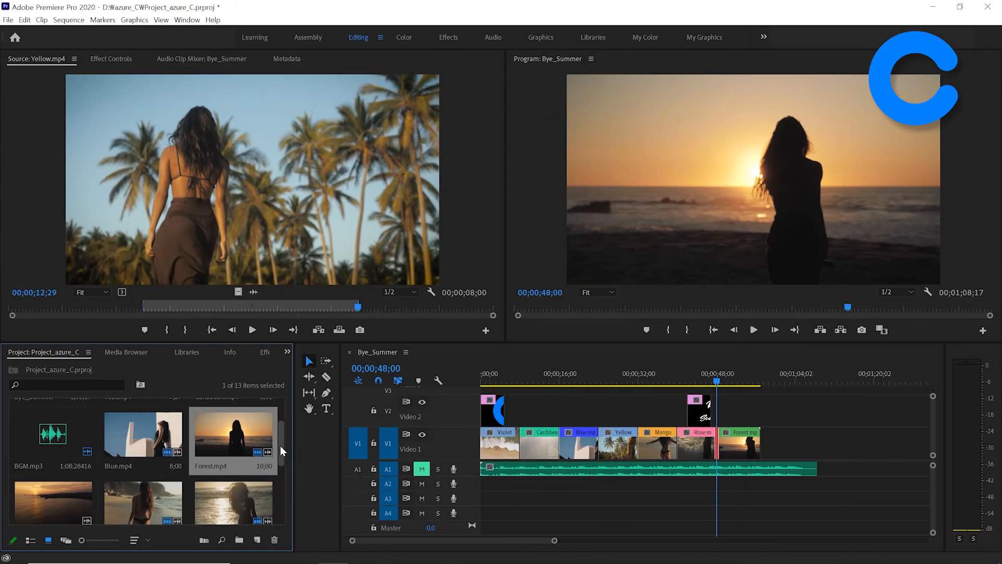
Step: Place Teal.mp4 from the project on track V1 directly after Forest.mp4
left_click_drag(281, 446, 286, 408)
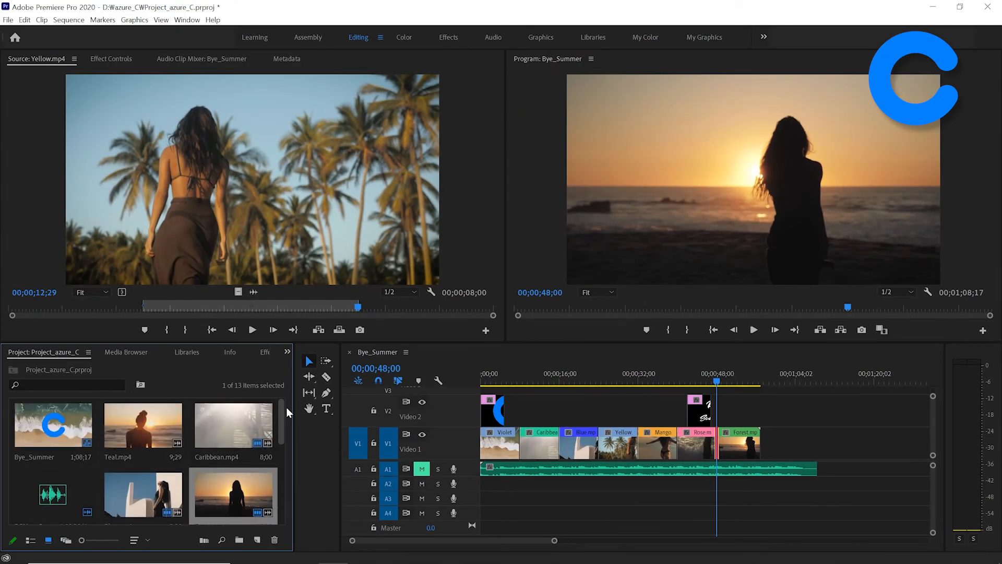
left_click(146, 428)
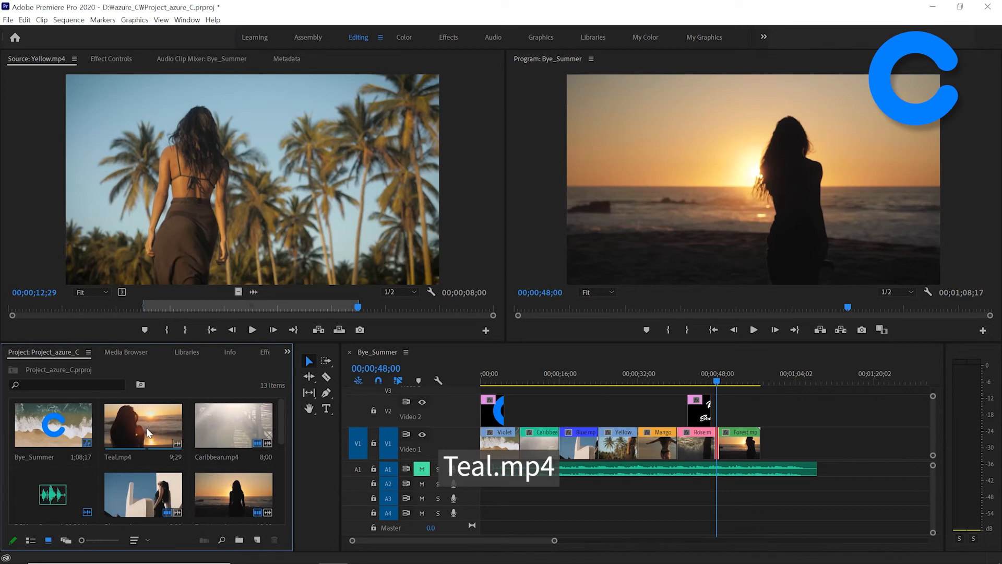
left_click_drag(147, 433, 794, 445)
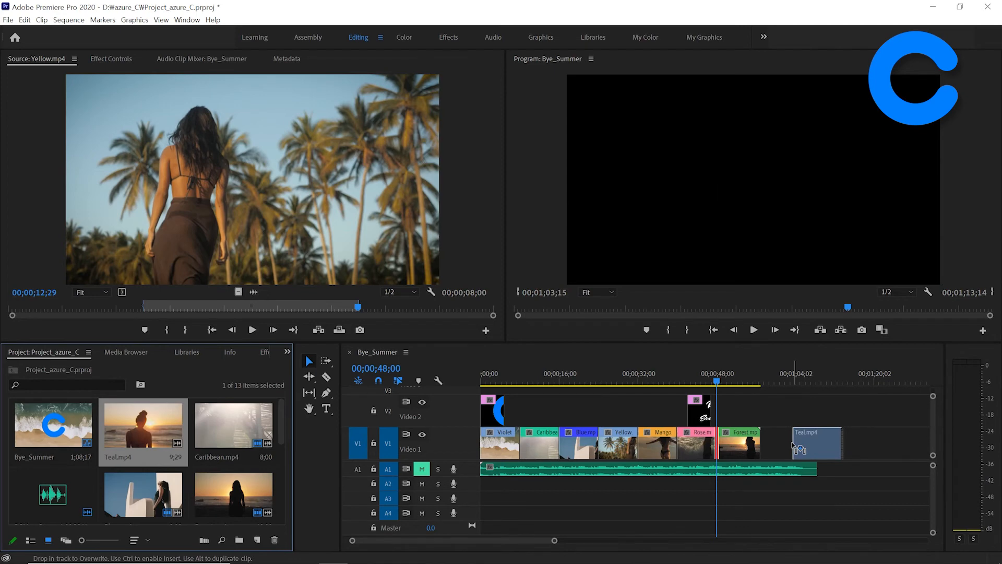
left_click_drag(792, 444, 777, 445)
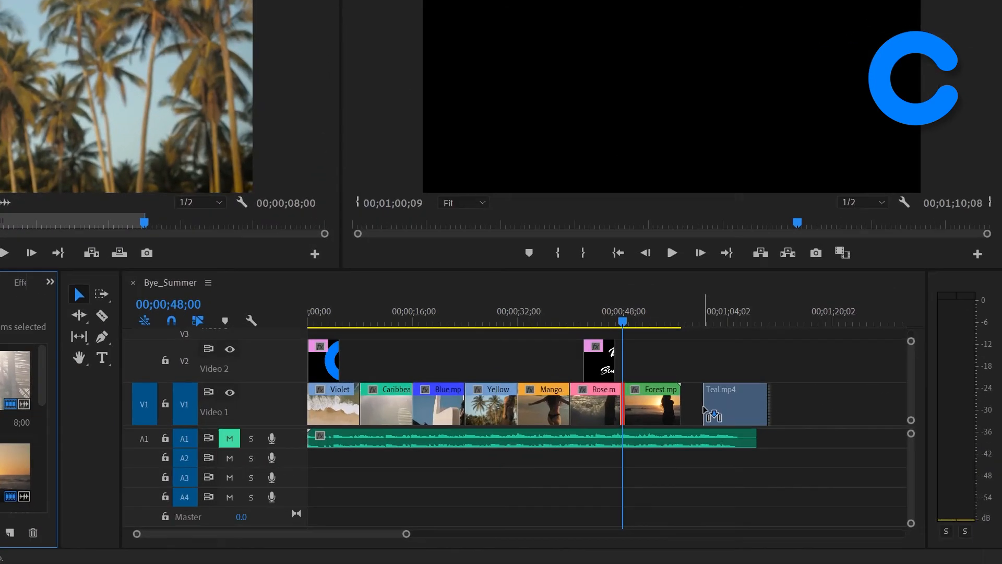
left_click_drag(705, 408, 682, 415)
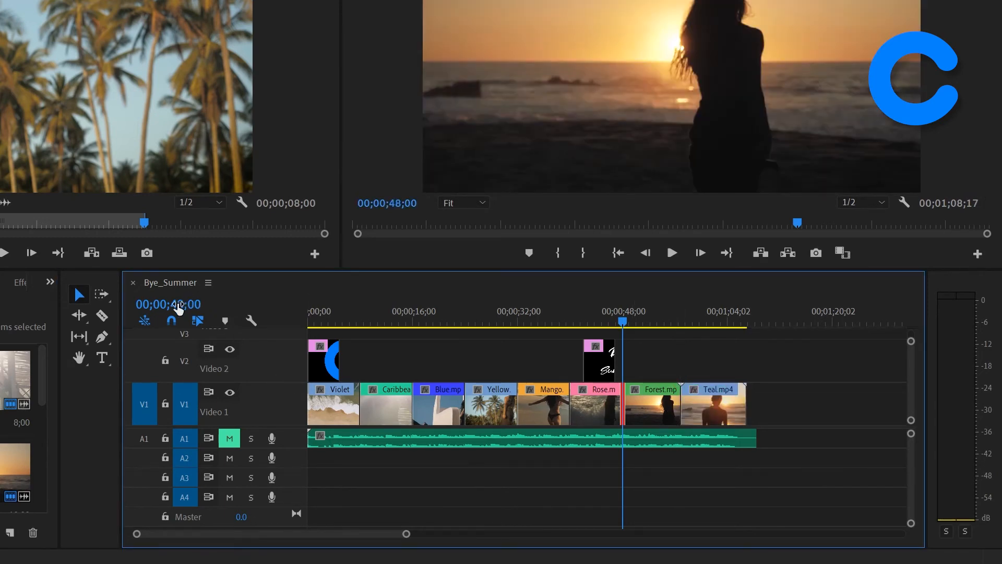
Step: Advance the playhead by 8 seconds to 00;00;56;00 and ripple trim the end of Forest.mp4 to it
left_click(177, 303)
type("+")
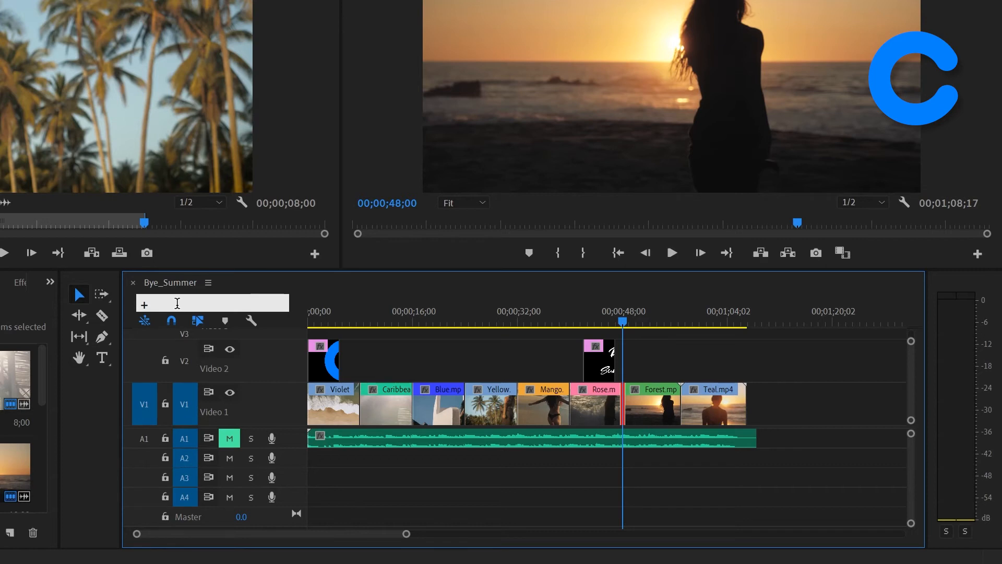
type("800")
key("Return")
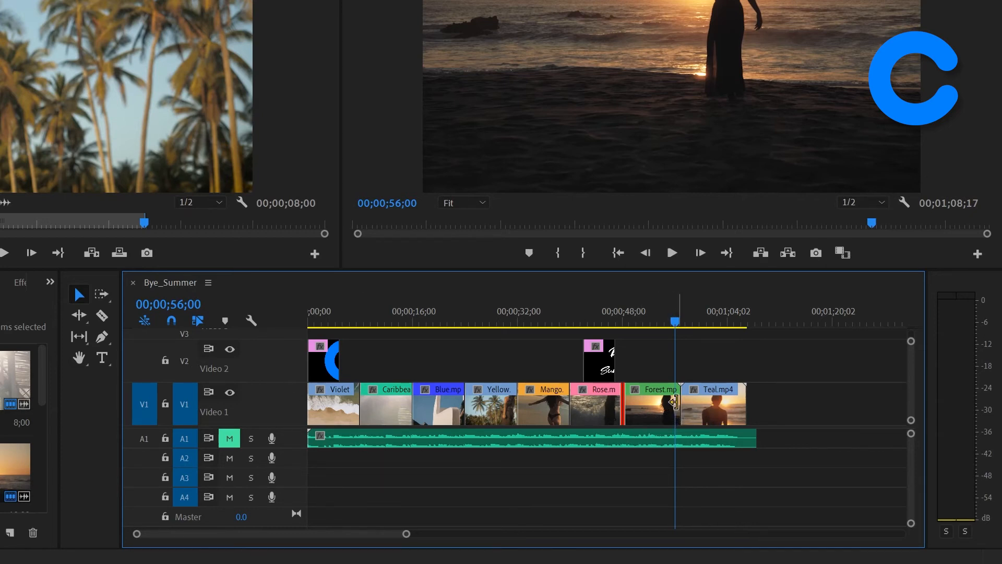
left_click(673, 402)
left_click_drag(673, 402, 673, 527)
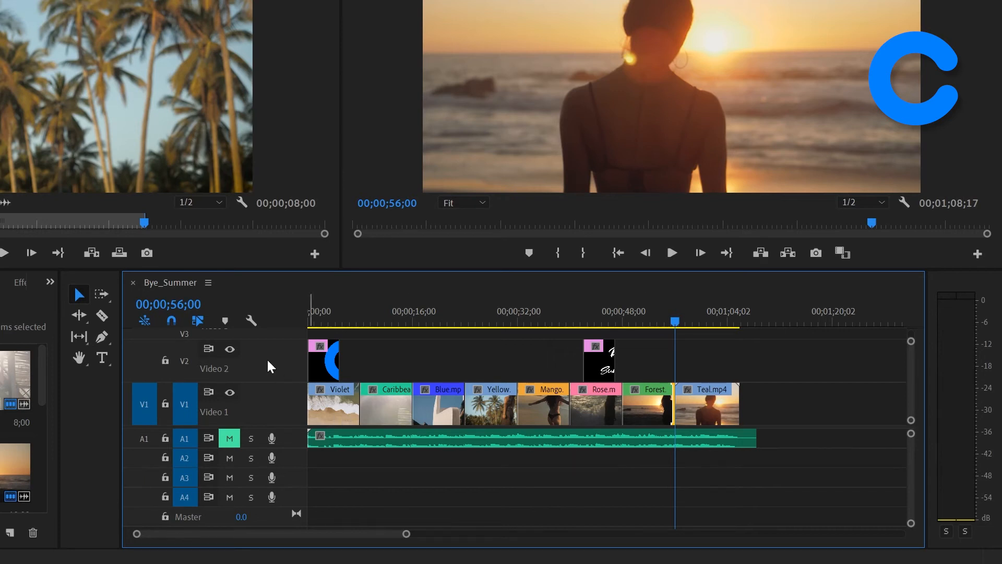
Step: Set the playhead to 00;00;57;00 and ripple trim the start of Teal.mp4 to it with Extend Selected Edit to Playhead
left_click(191, 305)
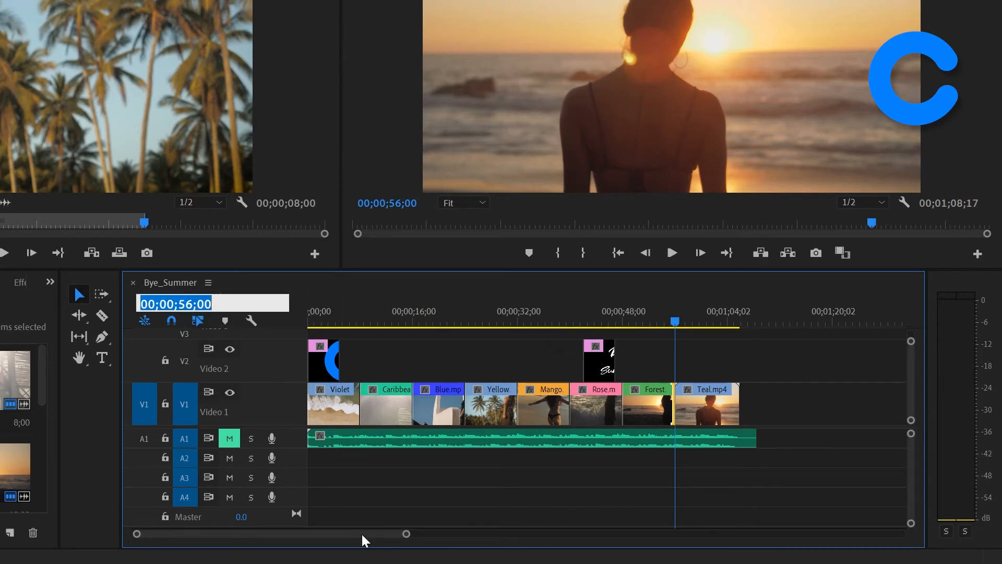
type("57;")
type("00")
key("Return")
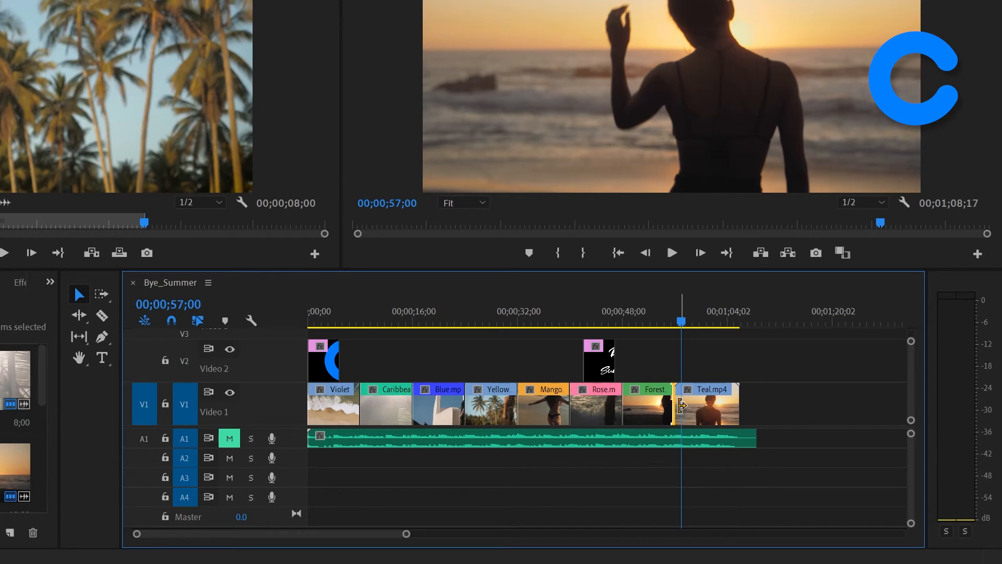
left_click(682, 405)
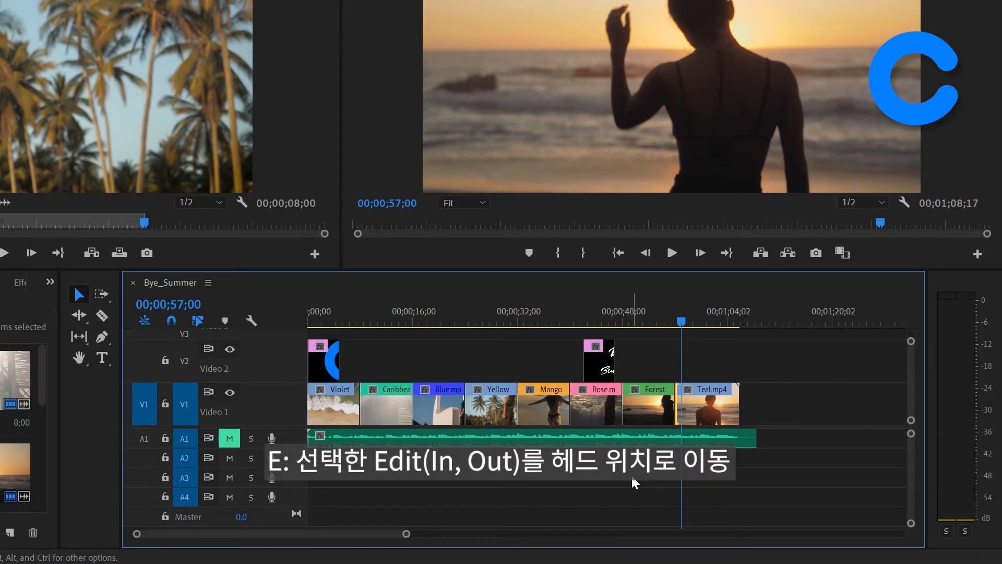
key("e")
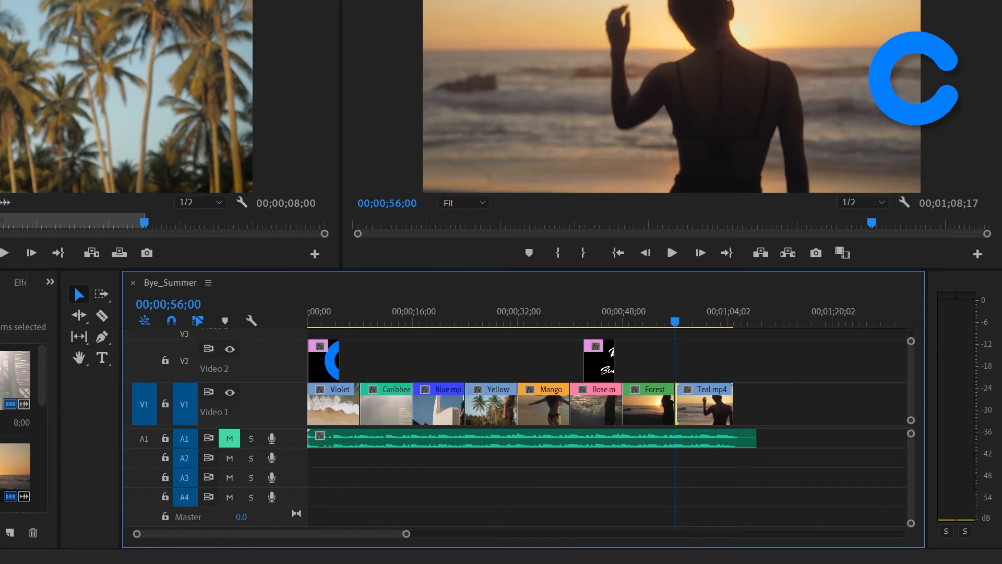
Step: Advance the playhead by 8 seconds, trim the end of Teal.mp4 to it with a normal trim, and save the project
left_click(187, 307)
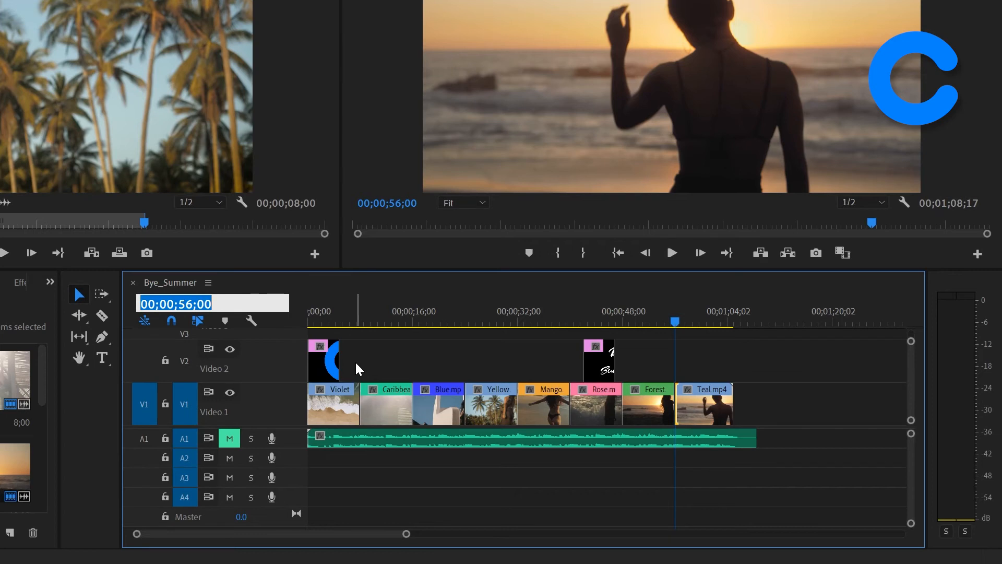
type("+800")
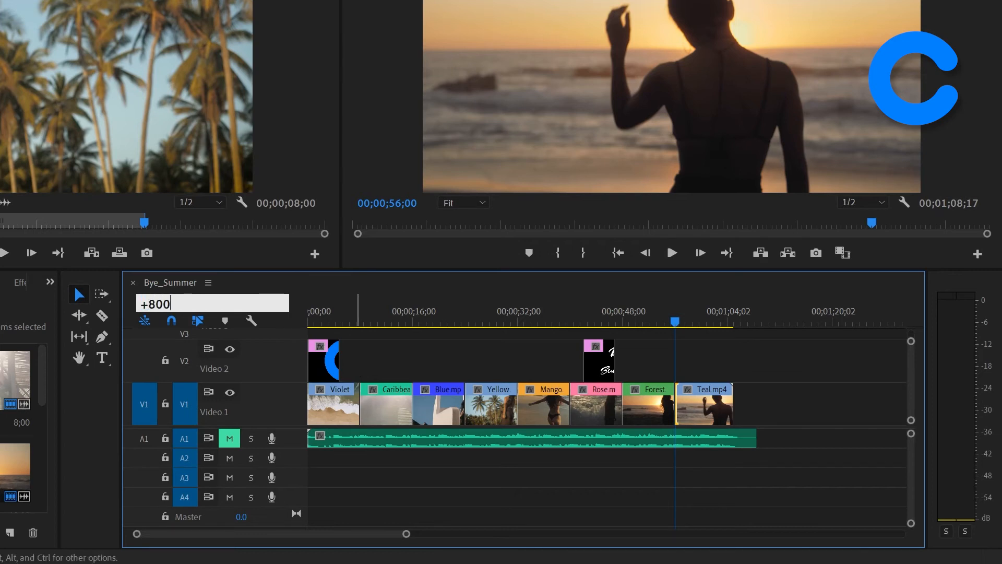
key("Return")
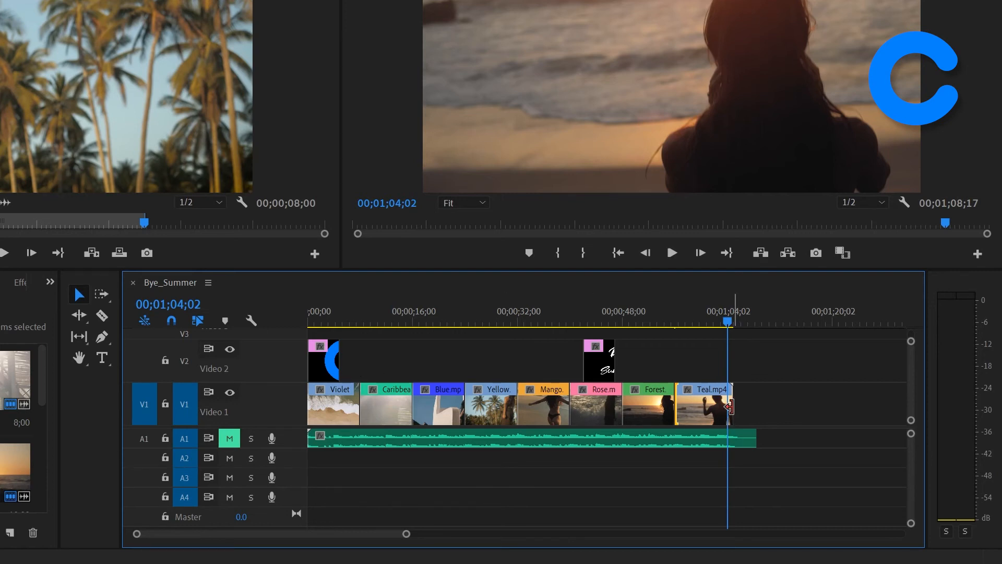
left_click(729, 406)
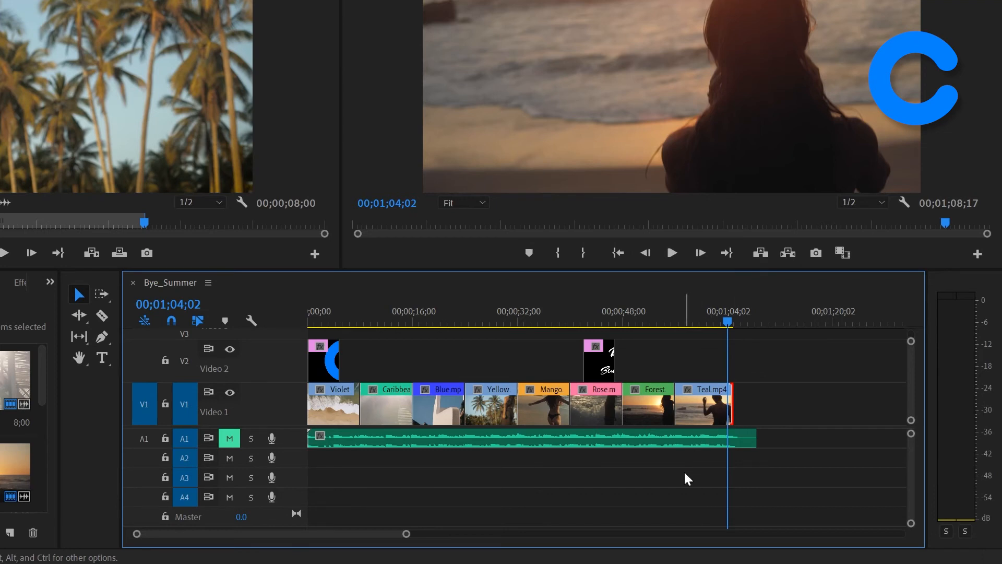
key("e")
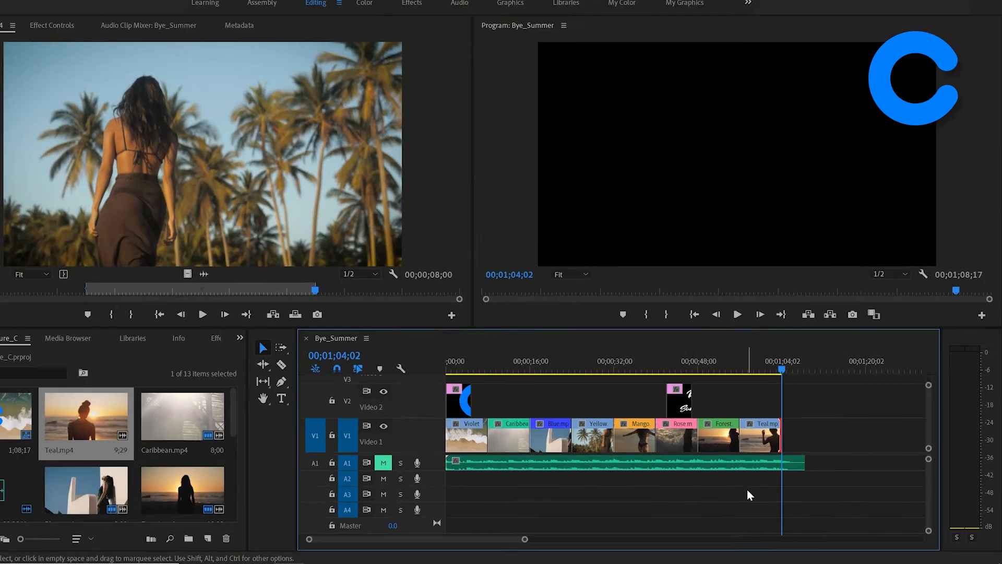
key("ctrl+s")
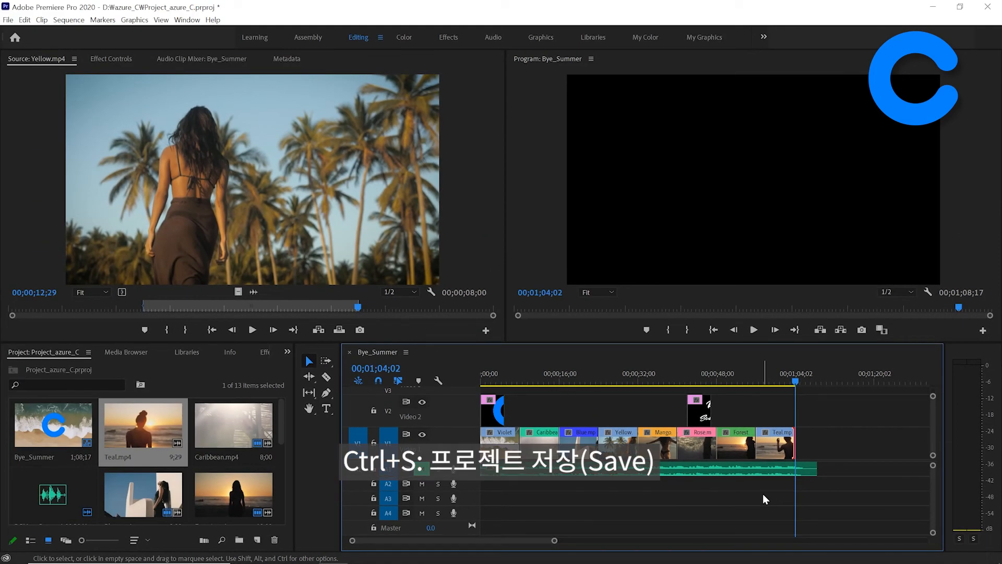
key("ctrl+s")
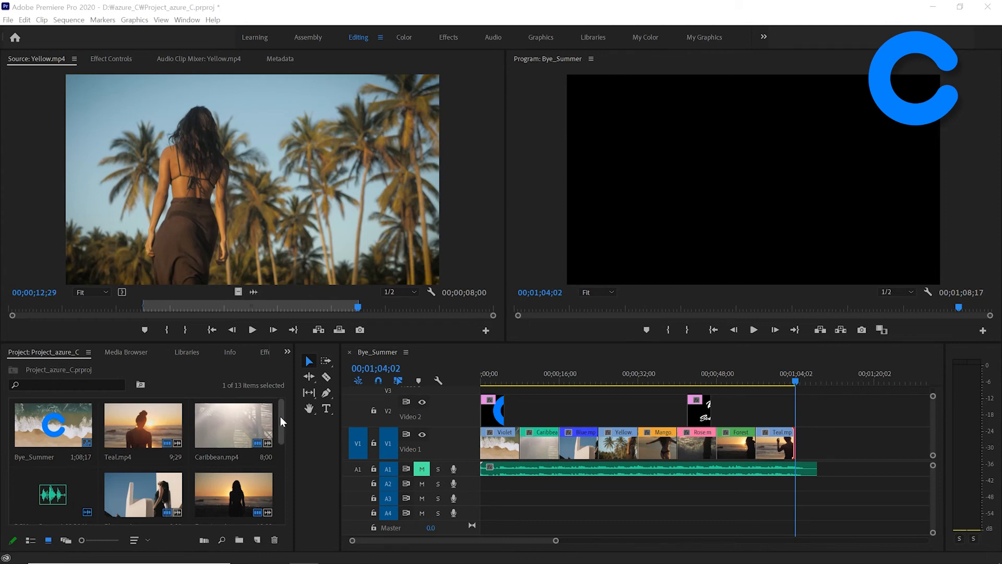
Step: Open Cerulean.mp4 in the Source Monitor and mark its In point at 00;00;04;00
left_click_drag(282, 421, 283, 464)
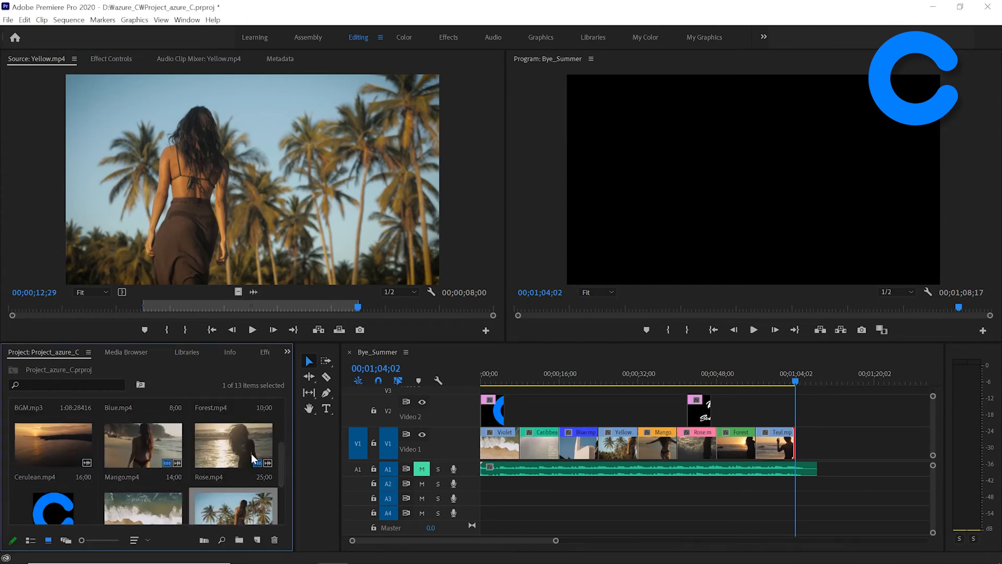
double_click(59, 457)
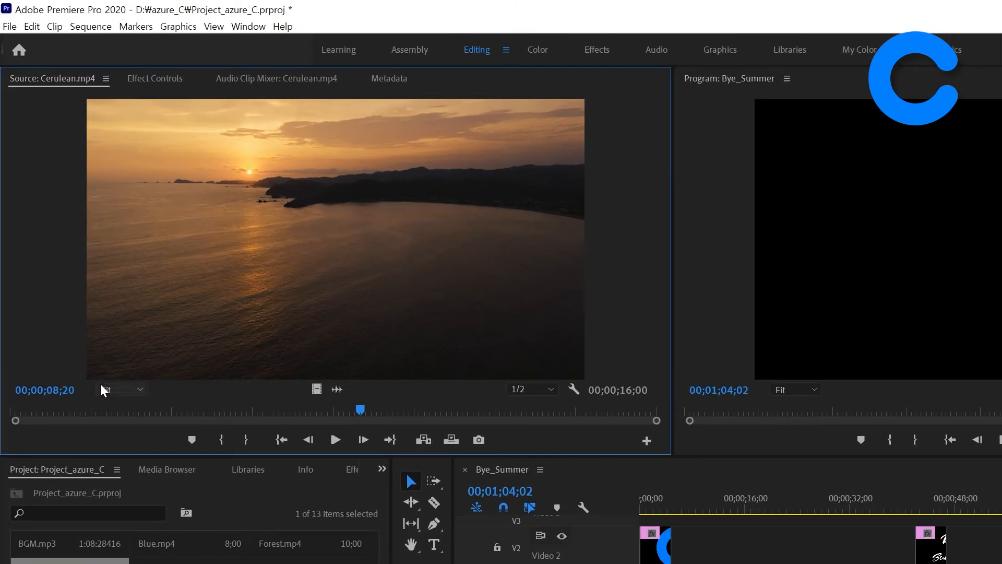
left_click(54, 391)
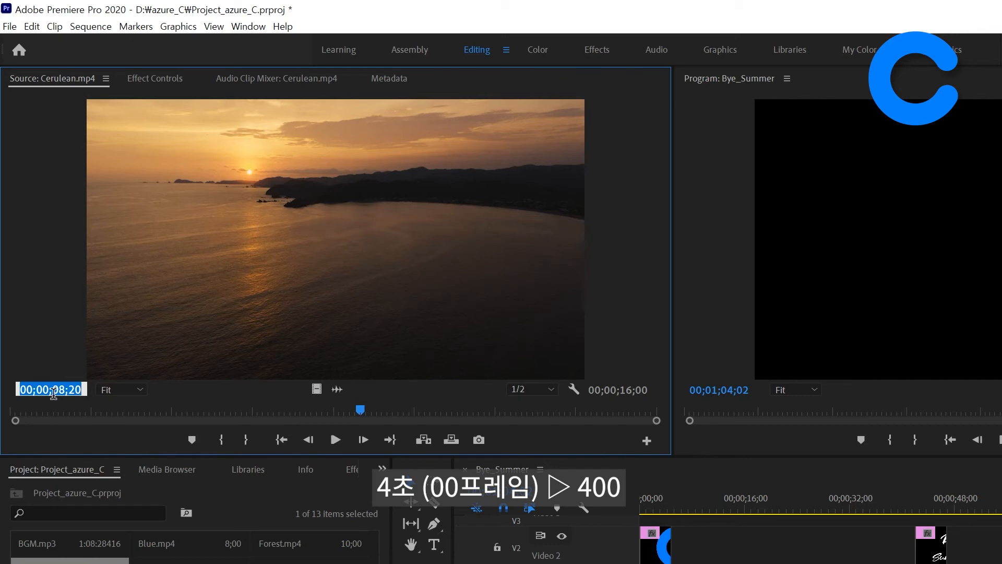
type("400")
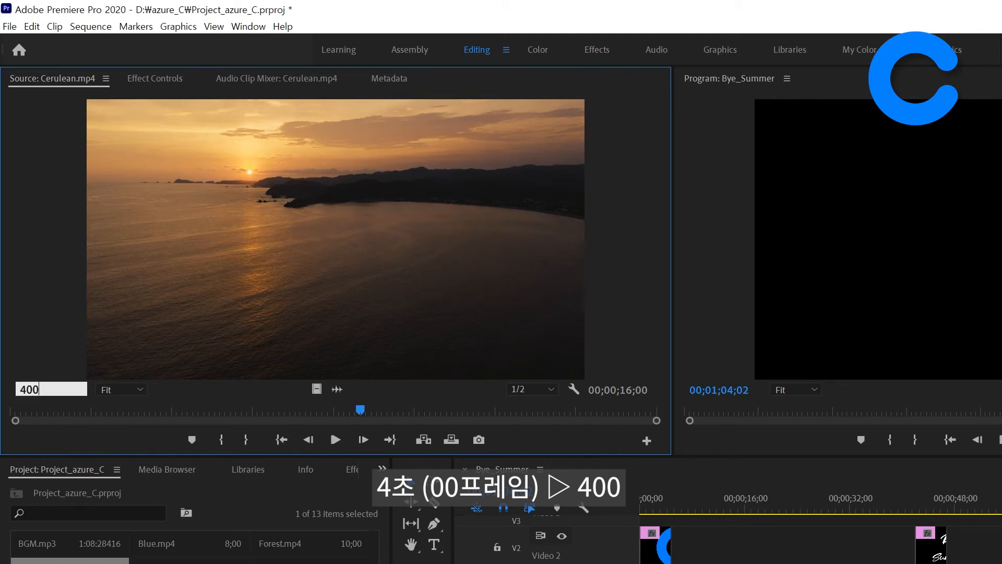
key("Return")
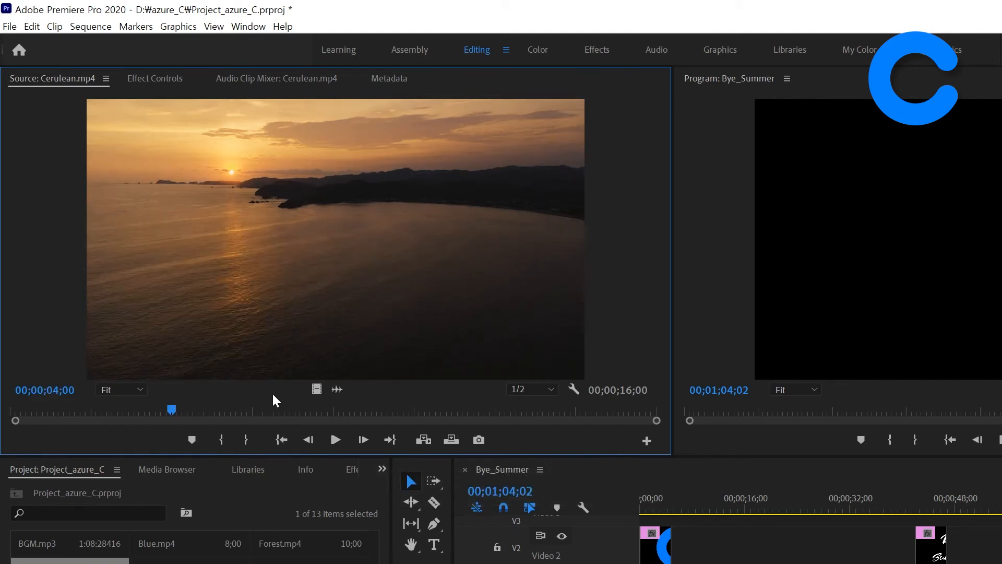
key("i")
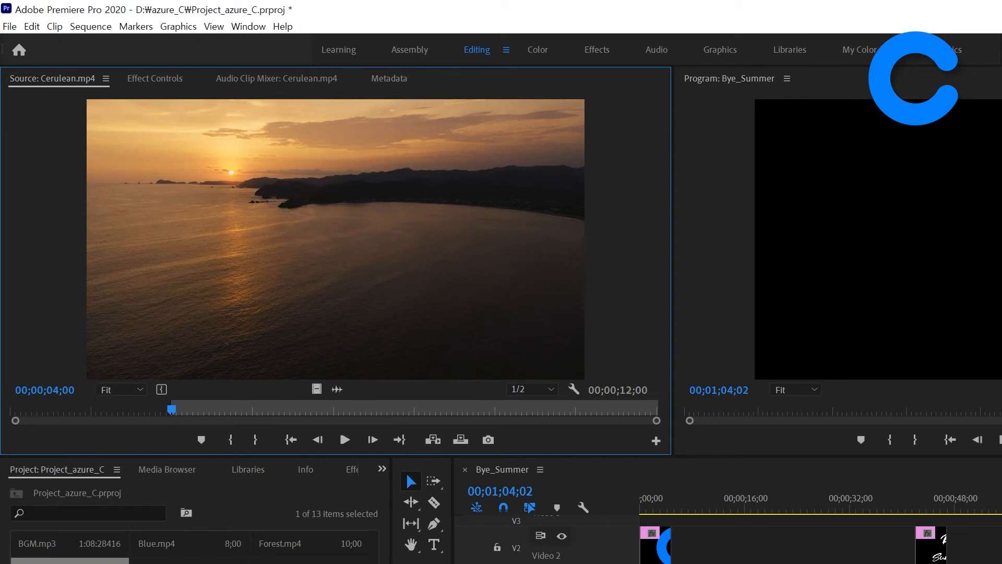
Step: Mark the Out point of Cerulean.mp4 at 00;00;11;29
left_click(65, 391)
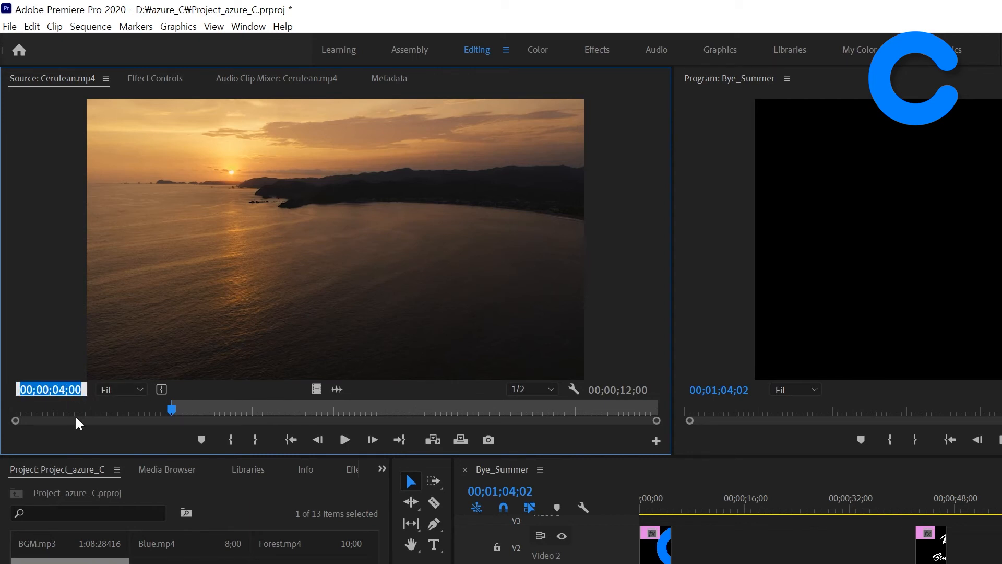
type("1129")
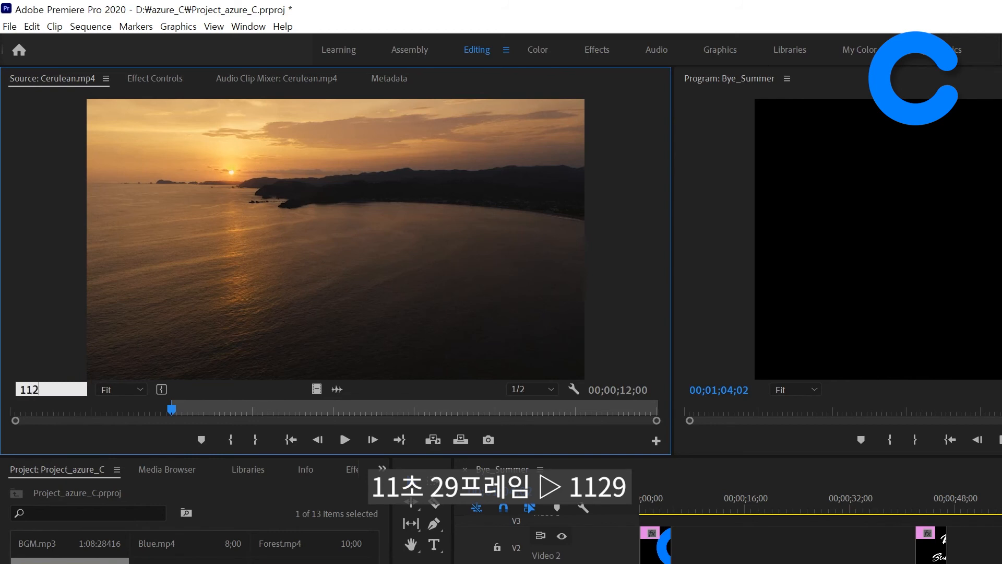
key("Return")
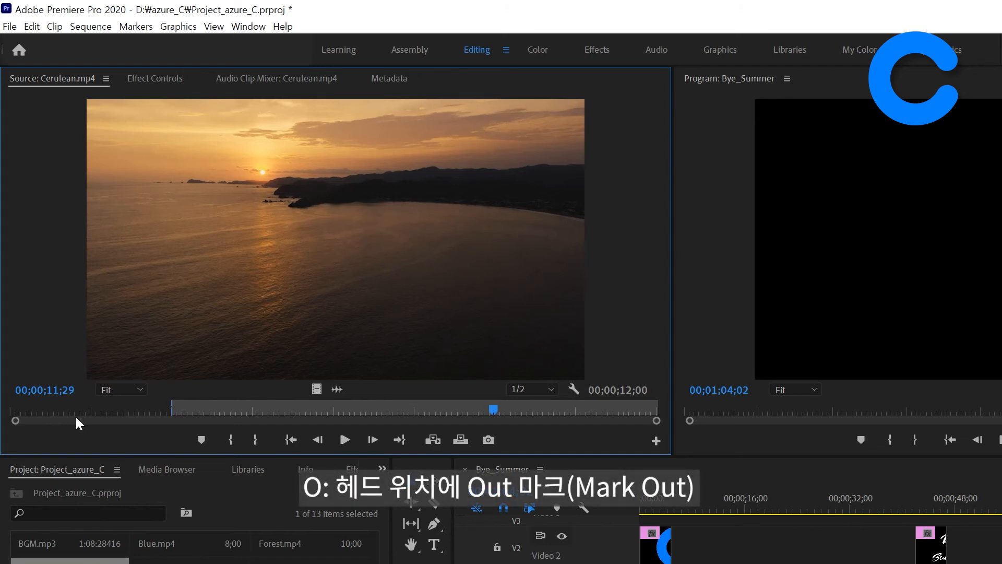
key("o")
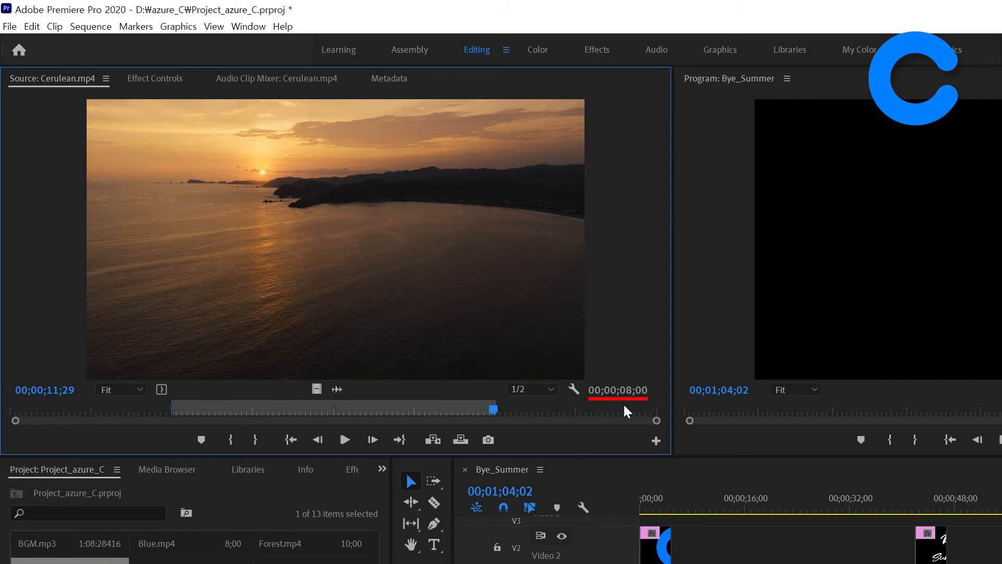
Step: Place only the video of the marked Cerulean.mp4 range on V1 directly after Teal.mp4
left_click(317, 390)
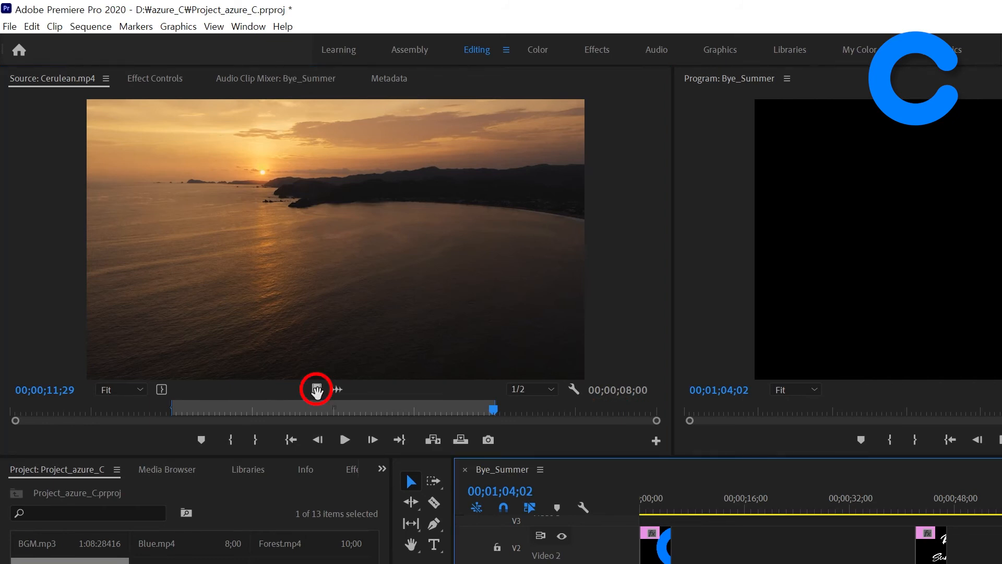
left_click_drag(316, 391, 733, 420)
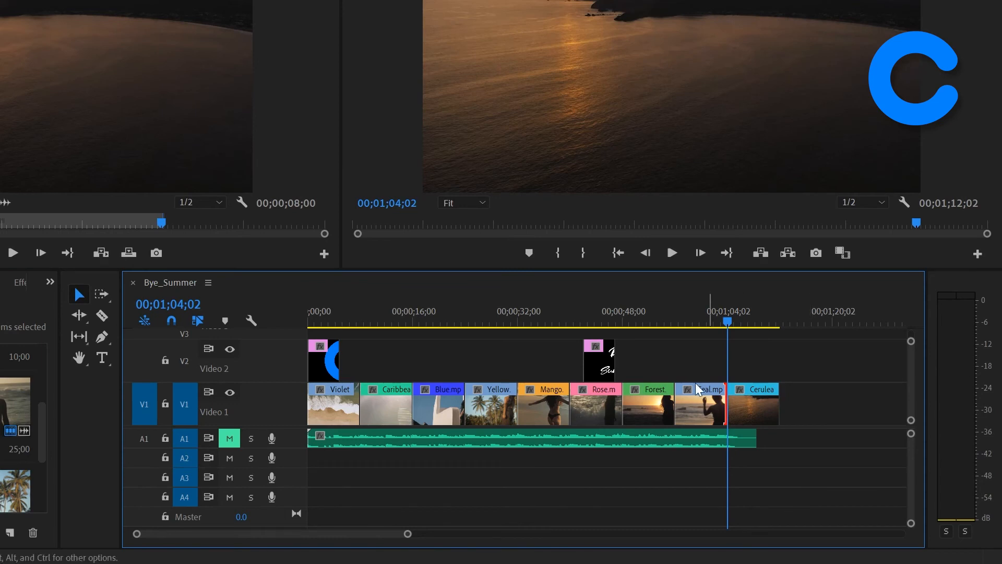
Step: Slide Teal.mp4 earlier between Forest.mp4 and Cerulean.mp4 with the Slide Tool so that it starts at 00;00;52;00
left_click(79, 336)
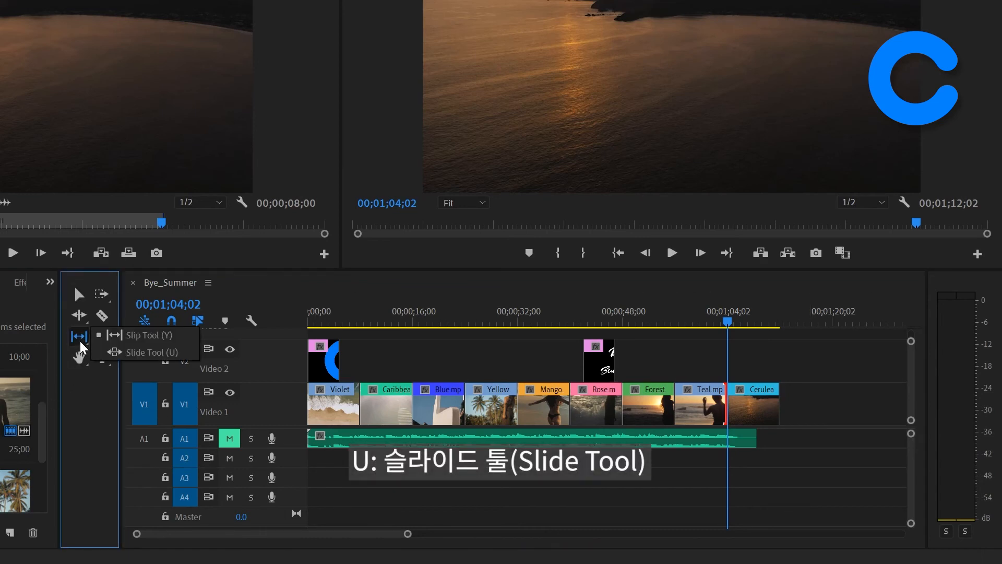
left_click(186, 357)
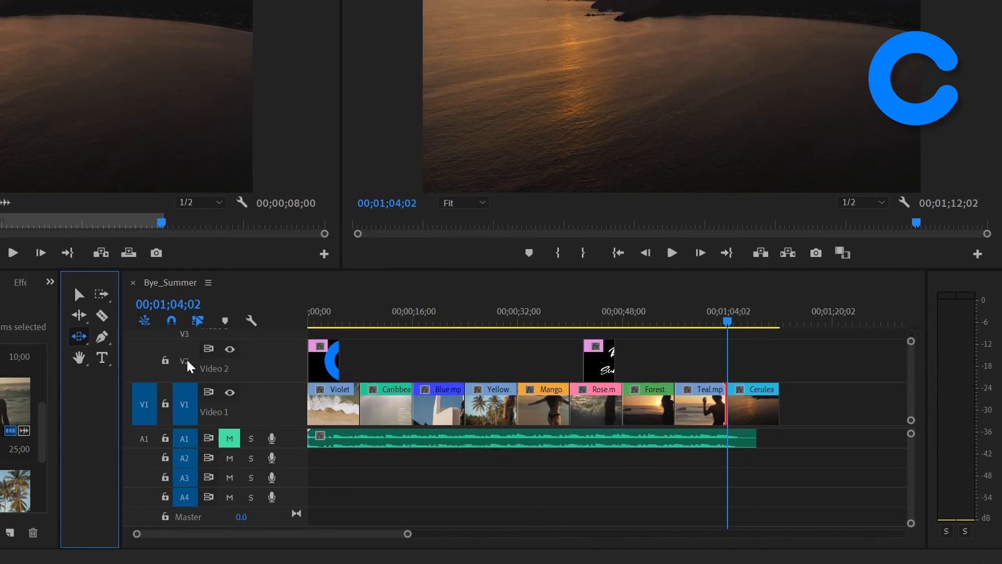
left_click(490, 409)
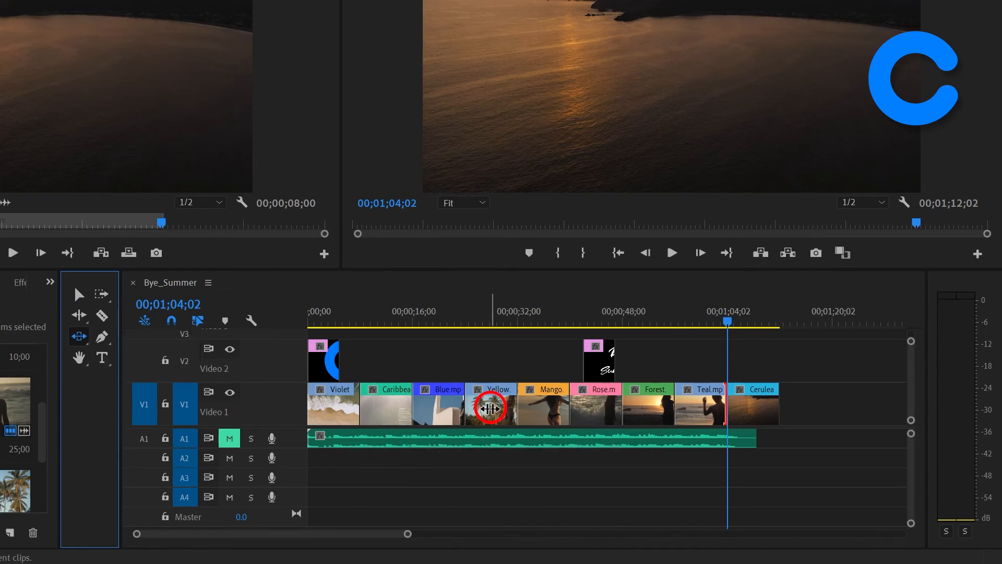
mouse_move(702, 407)
left_mouse_down()
mouse_move(671, 412)
mouse_move(712, 411)
left_mouse_up()
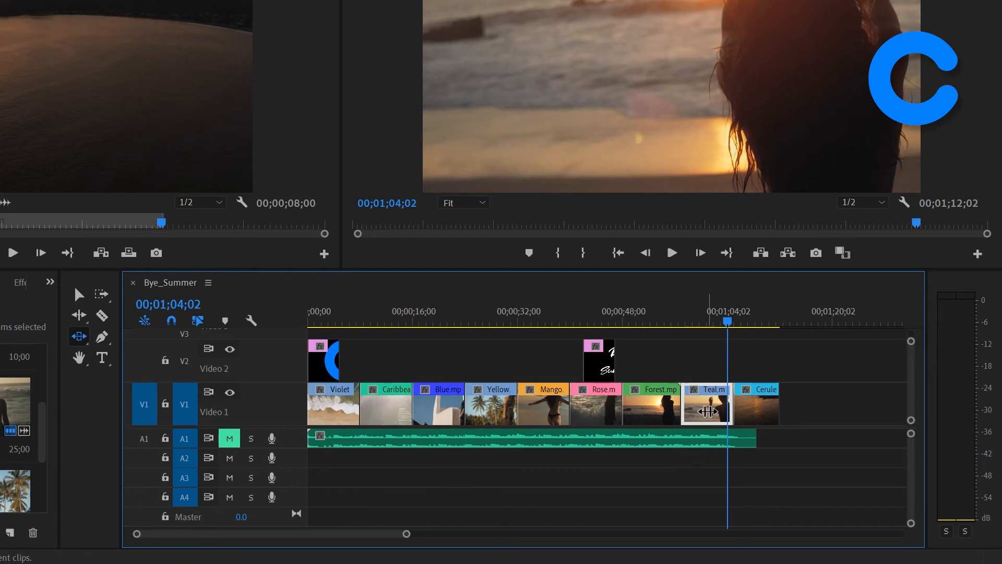
left_click_drag(708, 409, 646, 416)
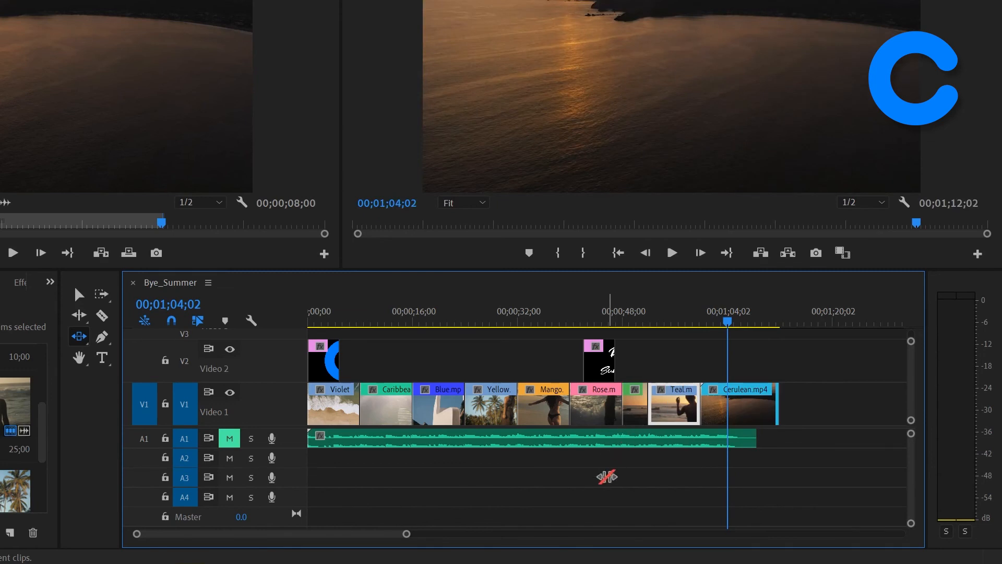
Step: Move the playhead back to the start of Forest.mp4 at 00;00;48;00
key("Up")
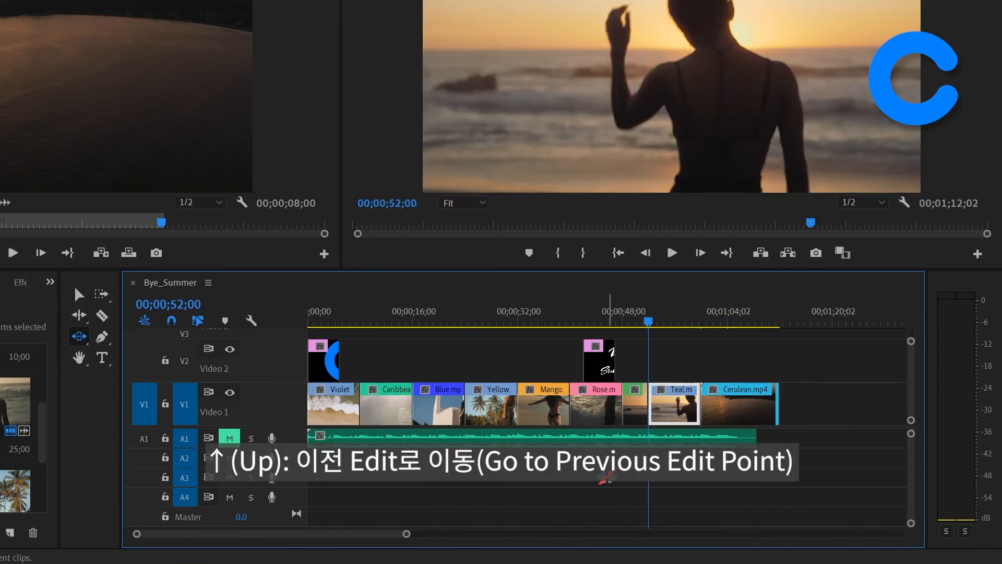
key("Up")
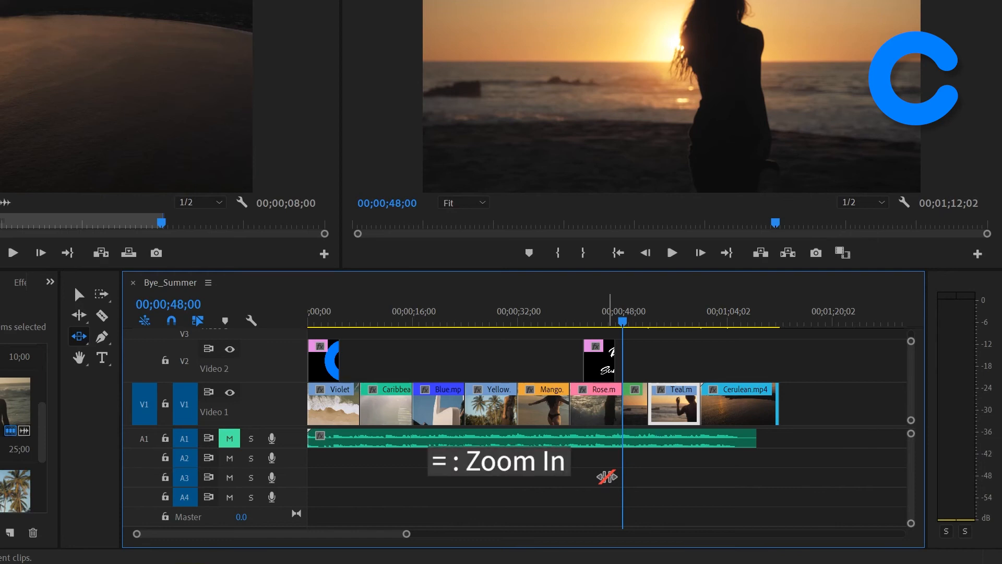
key("equal")
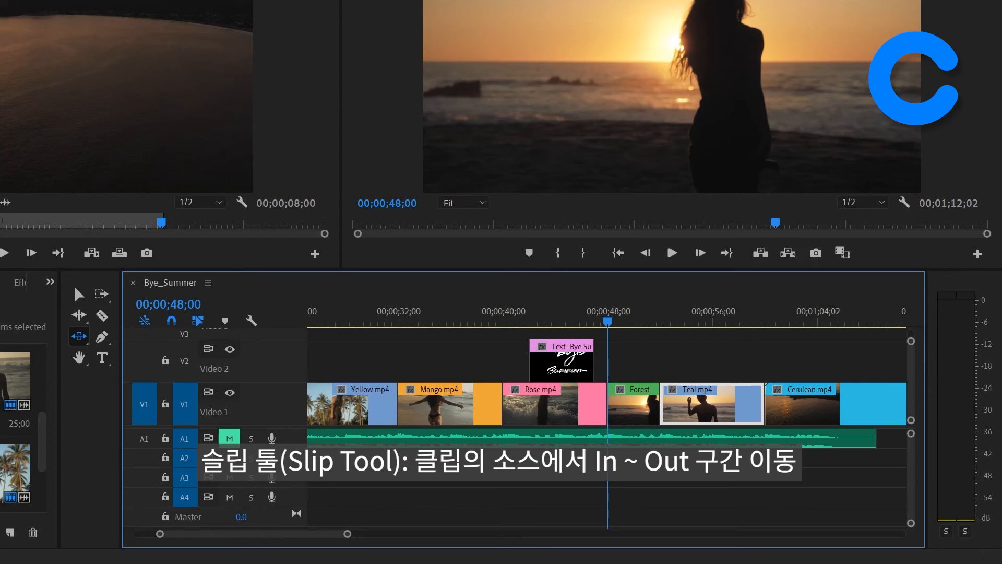
Step: Return to the Selection Tool, open the sequence's Forest.mp4 clip in the Source Monitor and go to its Out point within the full source
left_click(74, 286)
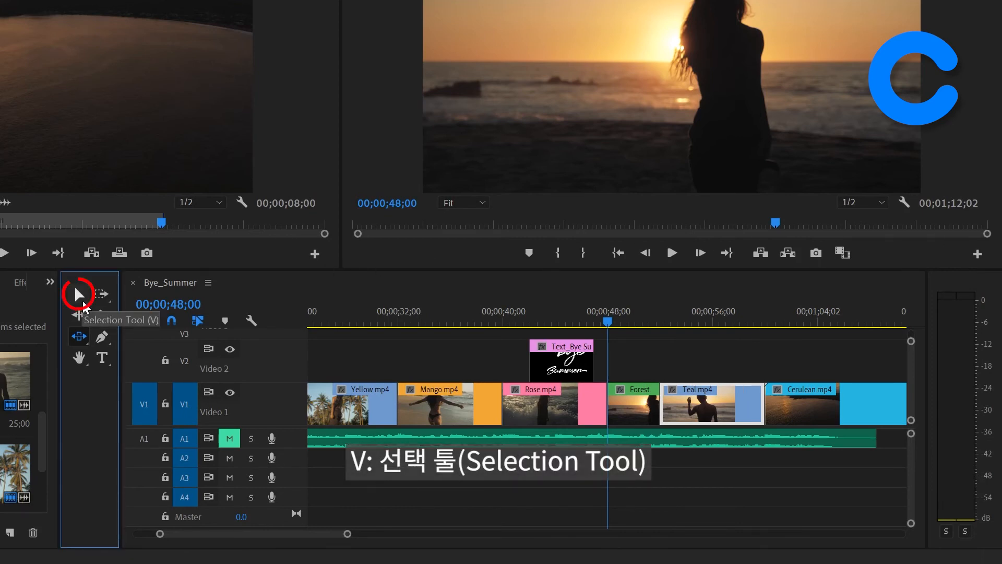
left_click(80, 295)
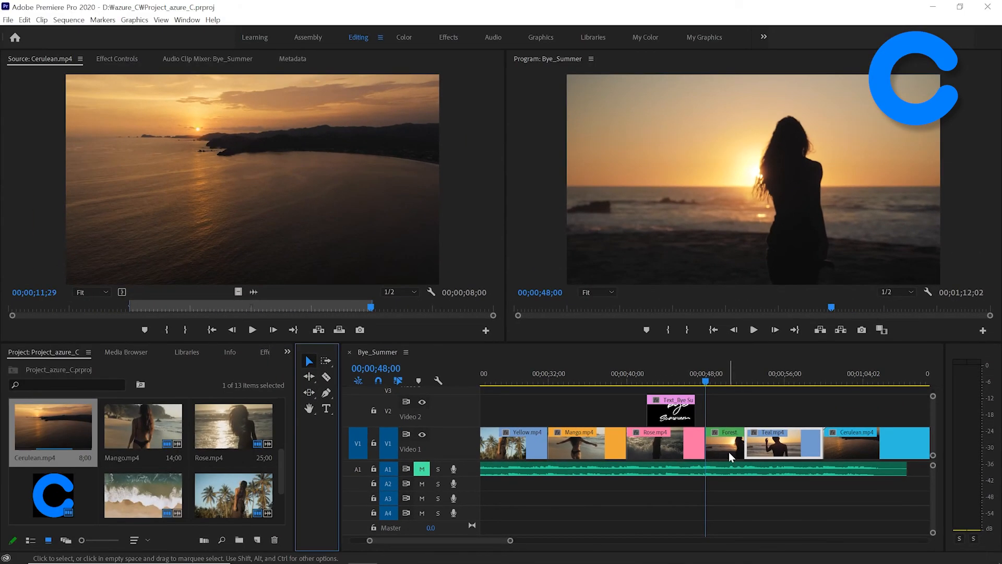
double_click(729, 447)
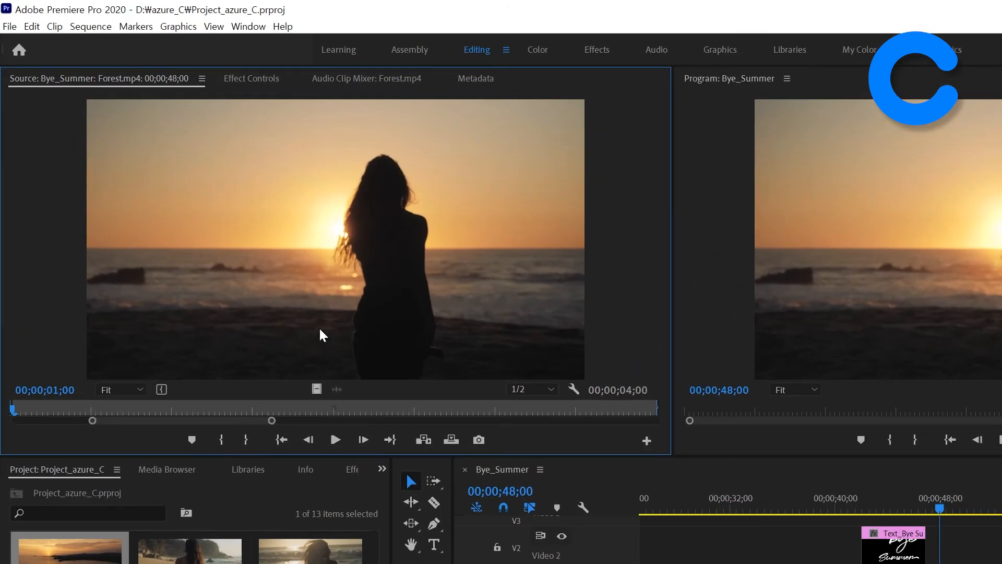
double_click(183, 422)
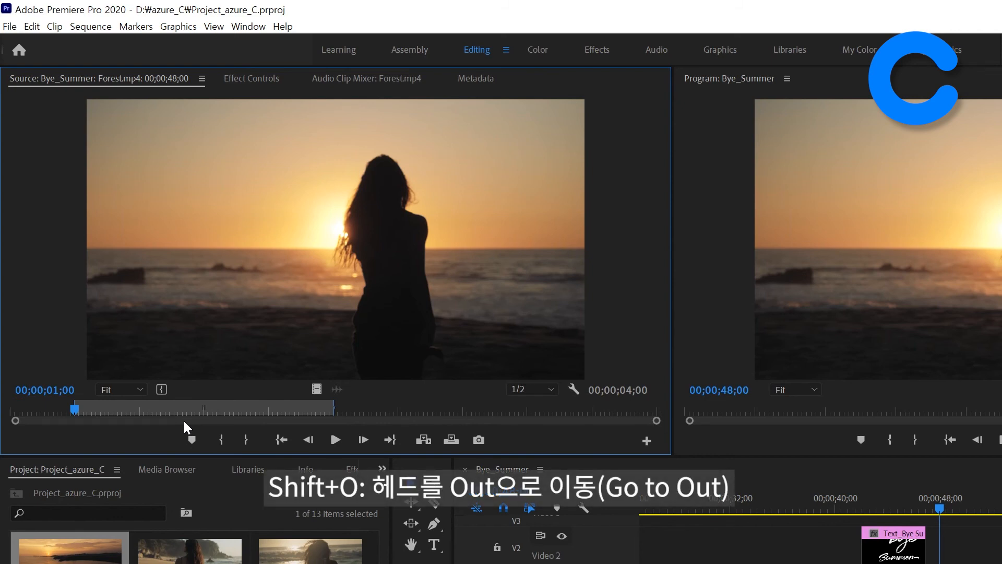
key("shift+o")
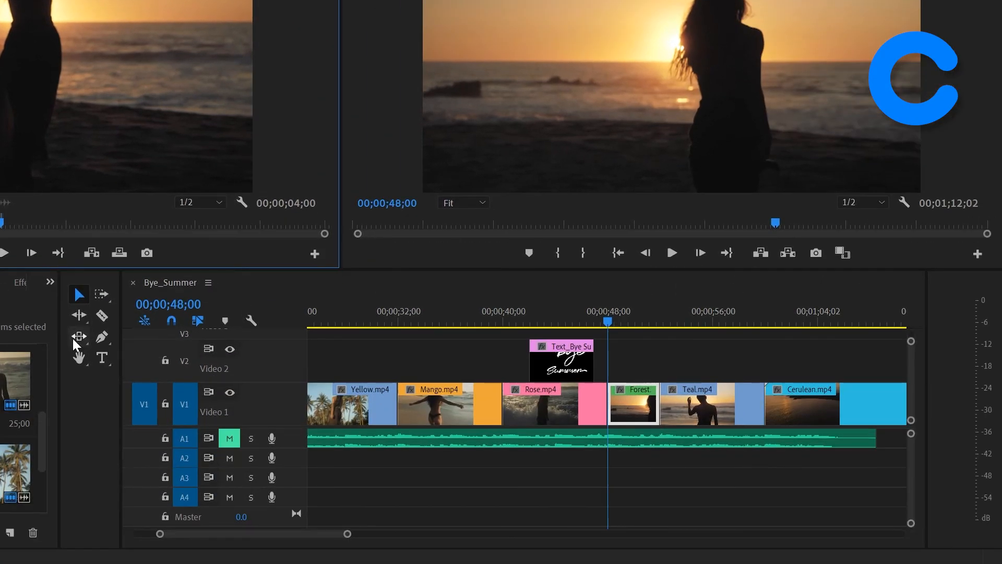
Step: Slip the source range of Forest.mp4 with the Slip Tool so that its In point is at about 00;00;05;05
left_click(76, 337)
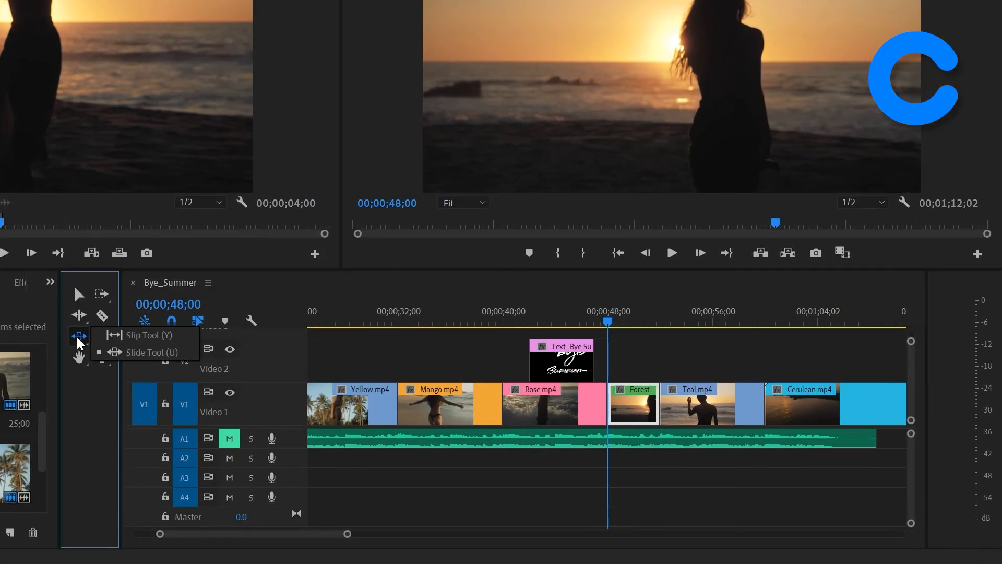
left_click(182, 336)
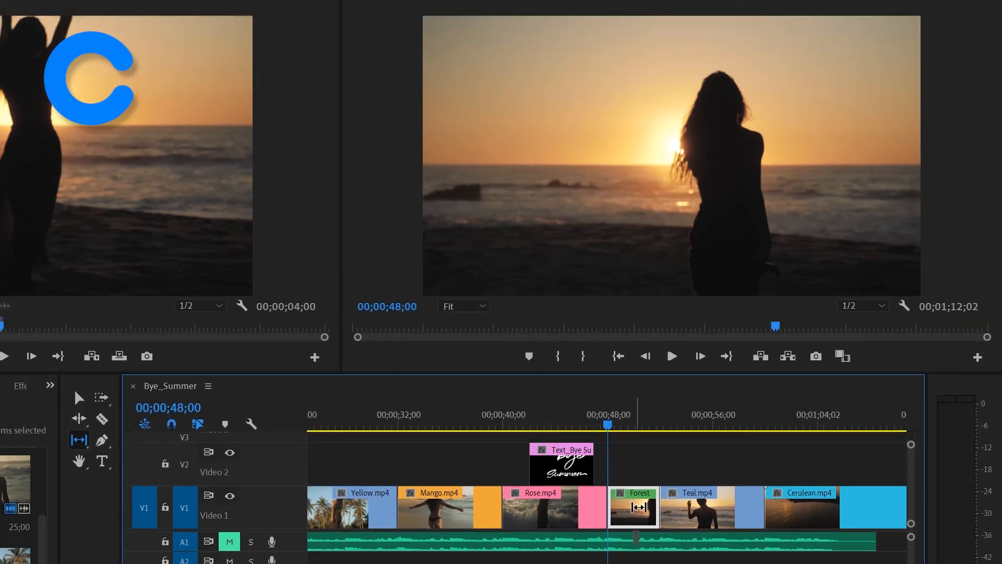
left_click_drag(639, 507, 631, 504)
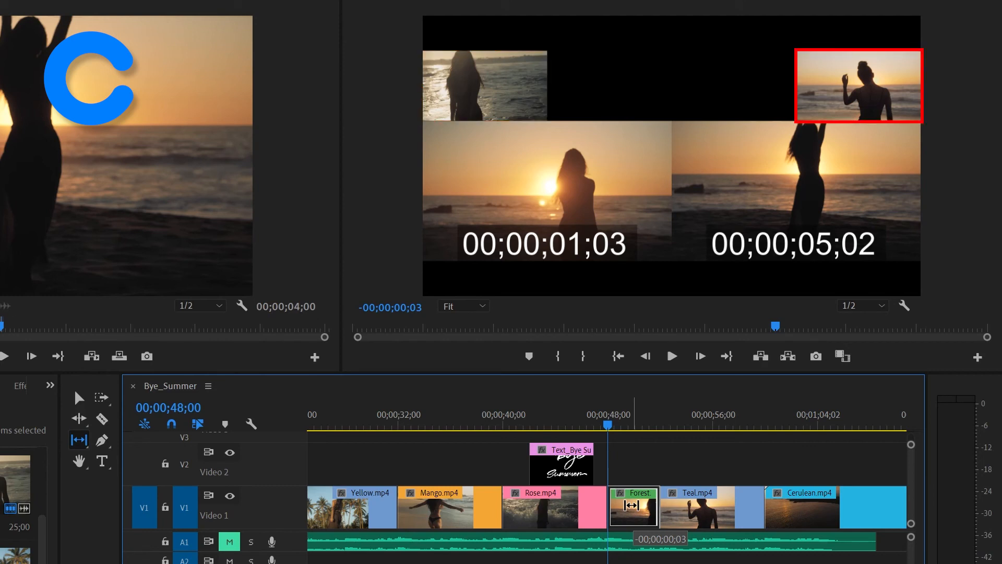
left_click_drag(631, 505, 630, 505)
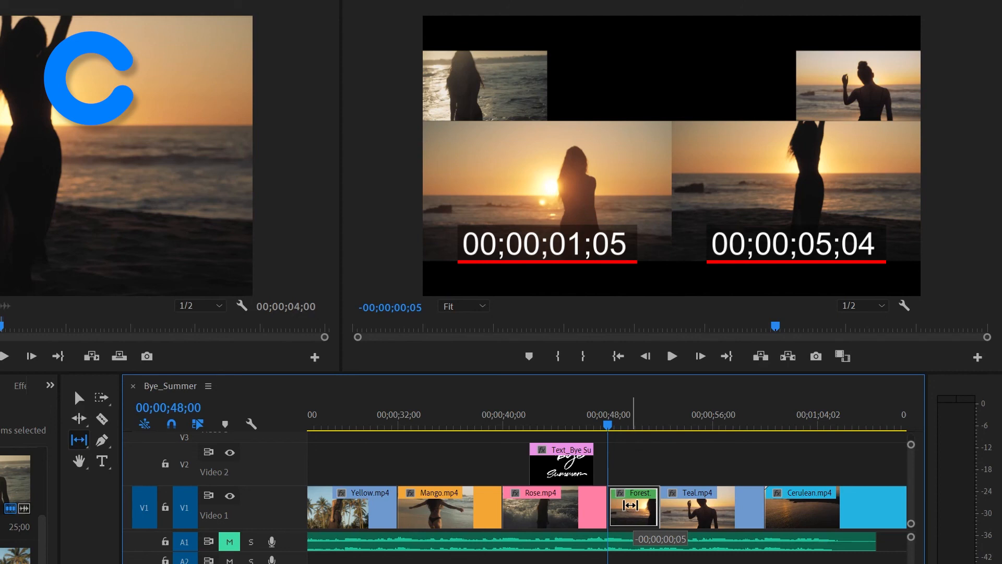
left_click_drag(631, 506, 580, 512)
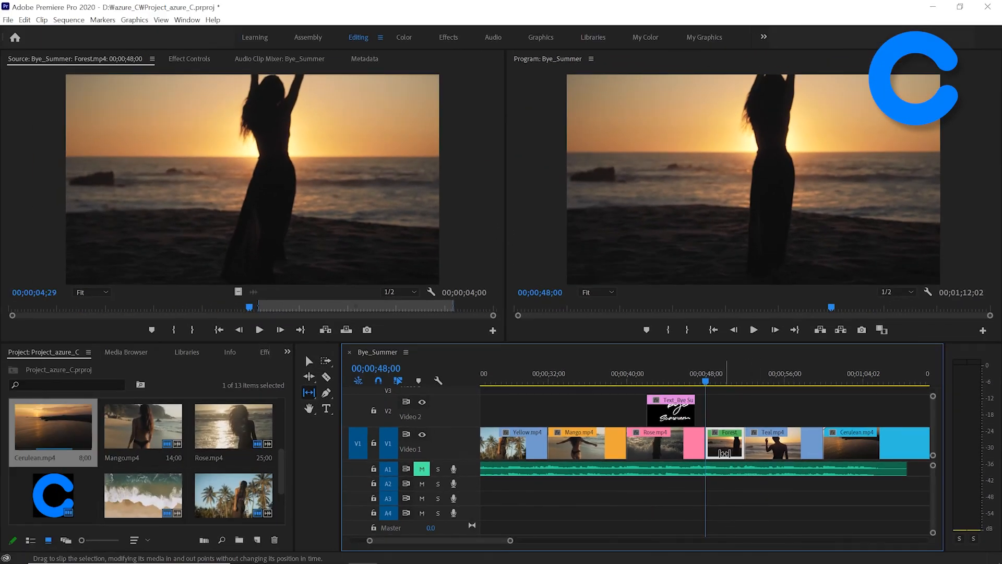
Step: Reopen Forest.mp4 in the Source Monitor, set its playhead to 00;00;08;29 and shift the marked range so its Out point lands there
double_click(725, 452)
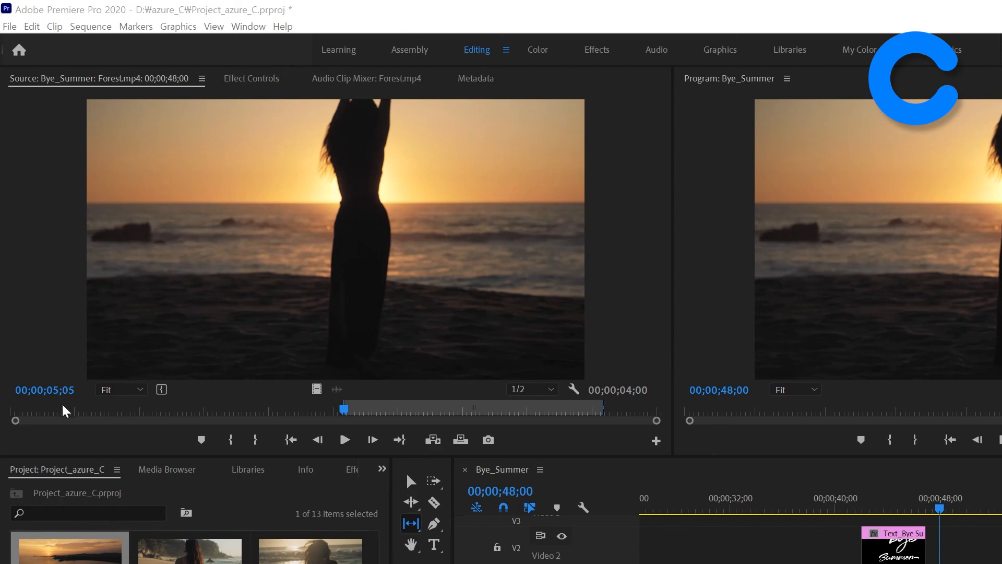
left_click(53, 392)
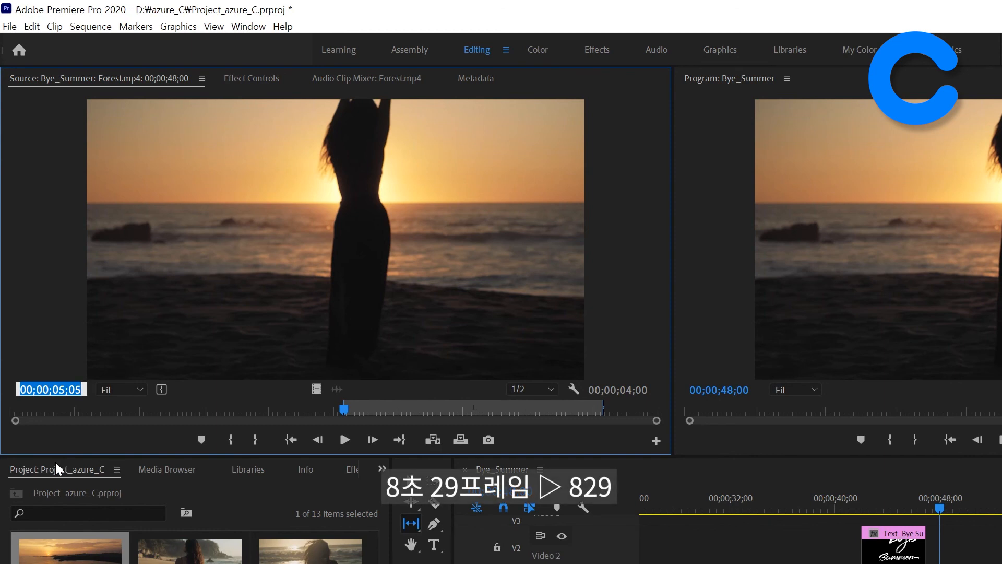
type("829")
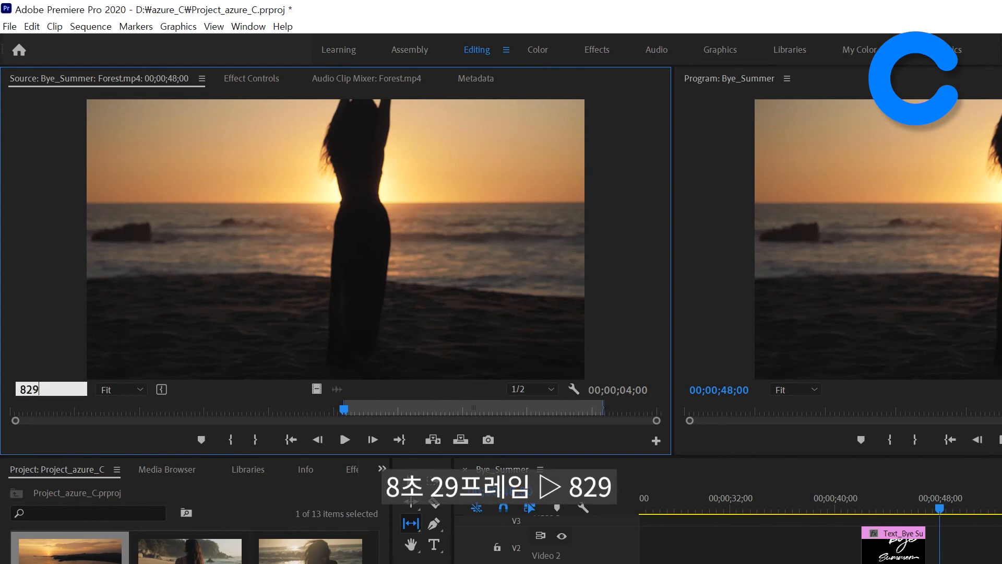
key("Return")
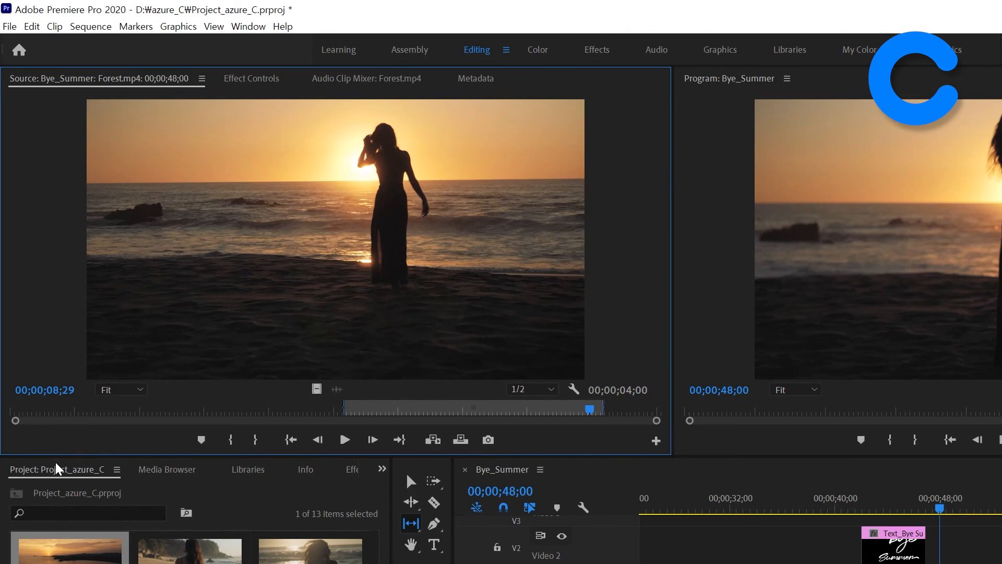
left_click(462, 418)
left_click_drag(473, 410, 462, 413)
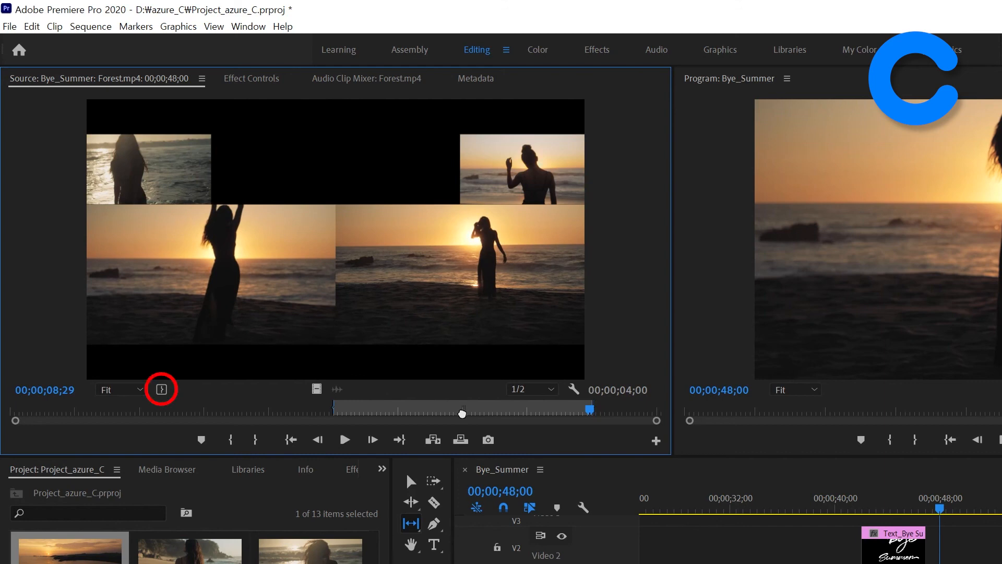
left_click_drag(461, 413, 465, 416)
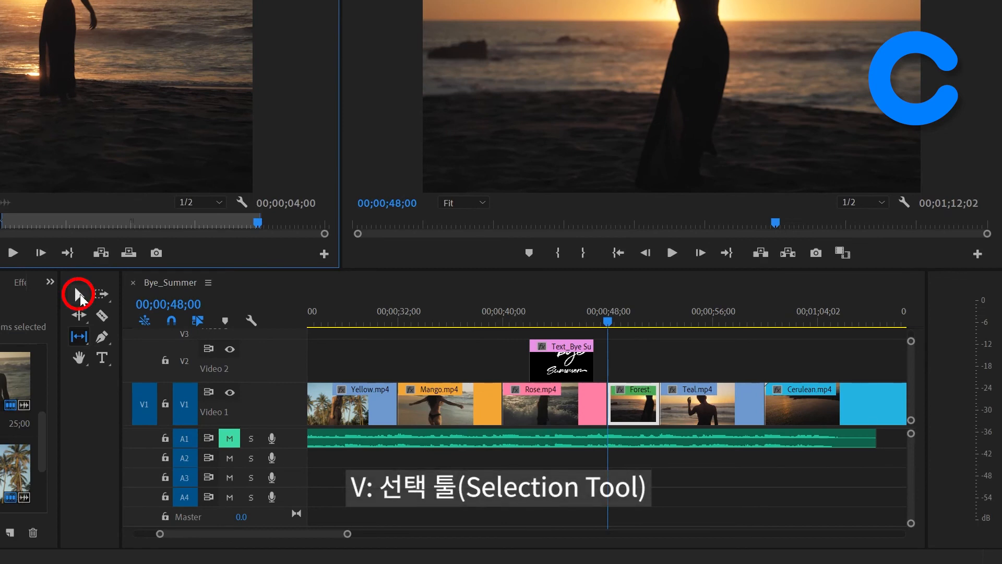
Step: Return to the Selection Tool, save the project, and rearrange Forest.mp4 between Teal.mp4 and Cerulean.mp4 with an insert edit
left_click(80, 293)
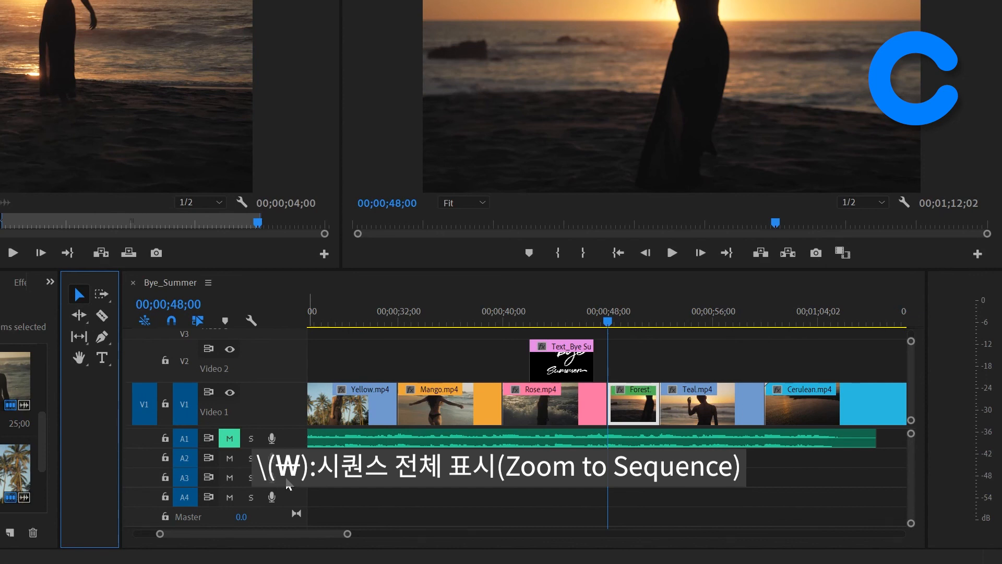
key("backslash")
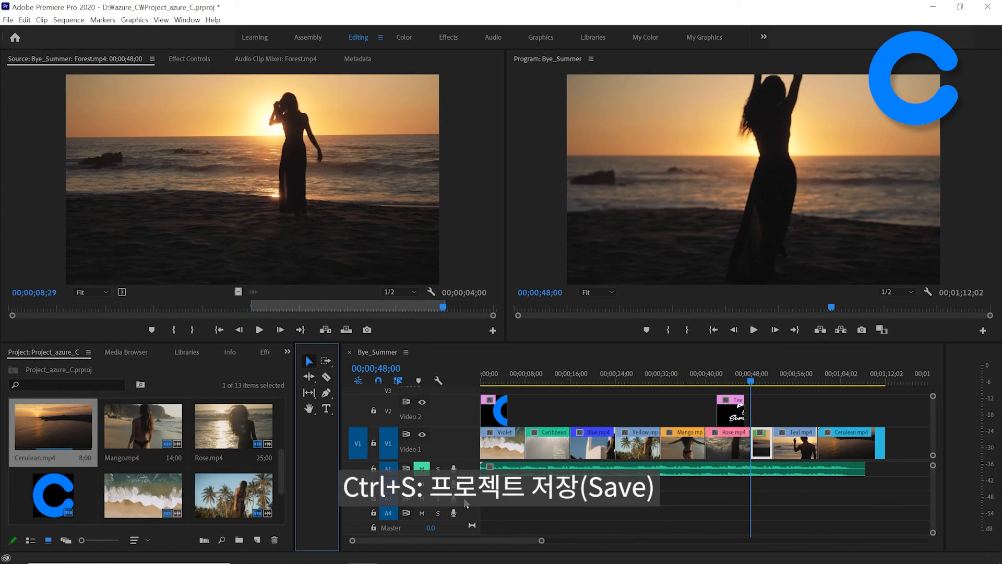
key("ctrl+s")
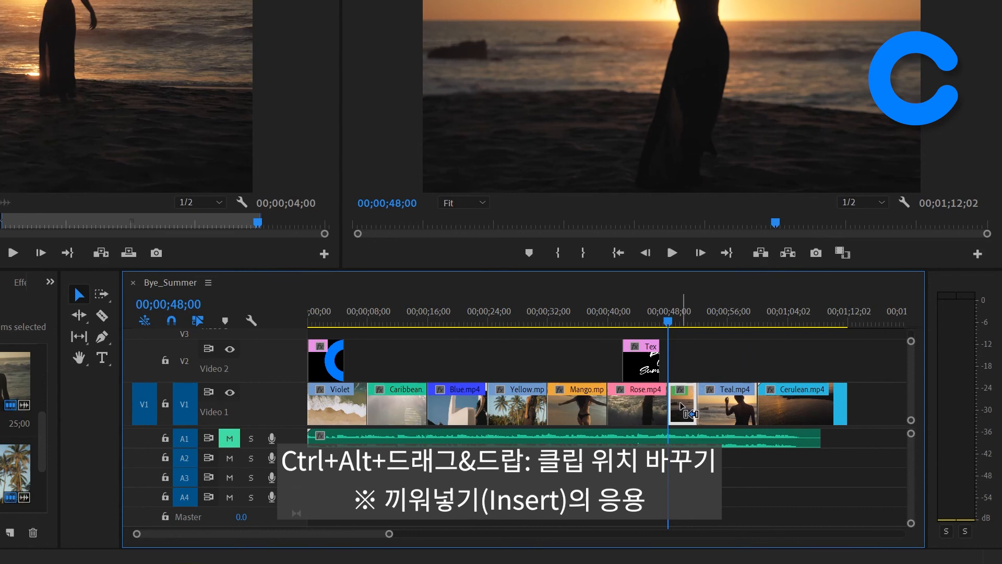
left_click_drag(681, 409, 761, 409)
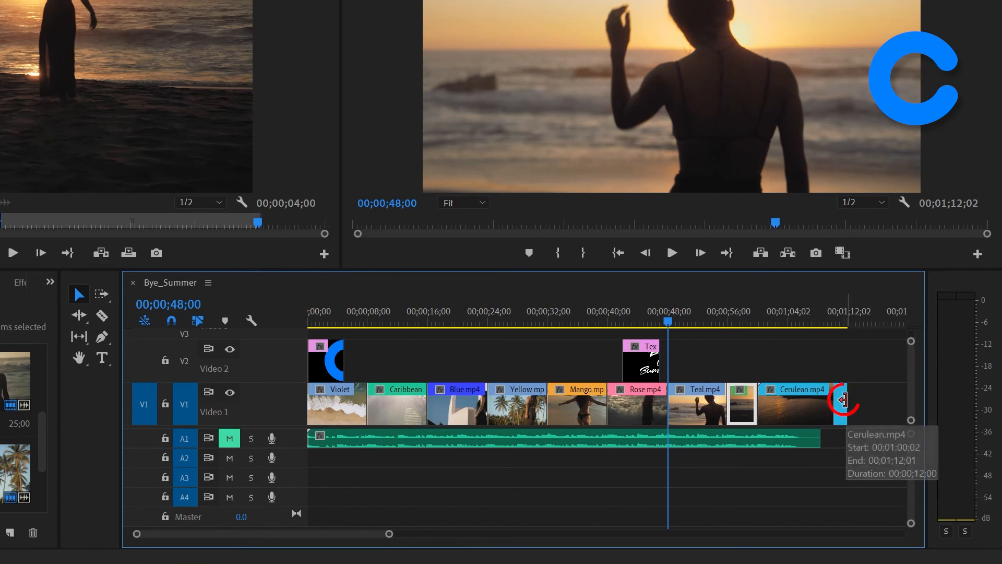
Step: Trim the end of Cerulean.mp4 on V1 back to the end of the A1 music clip, and save the project
left_click(843, 401)
left_click_drag(843, 400, 822, 406)
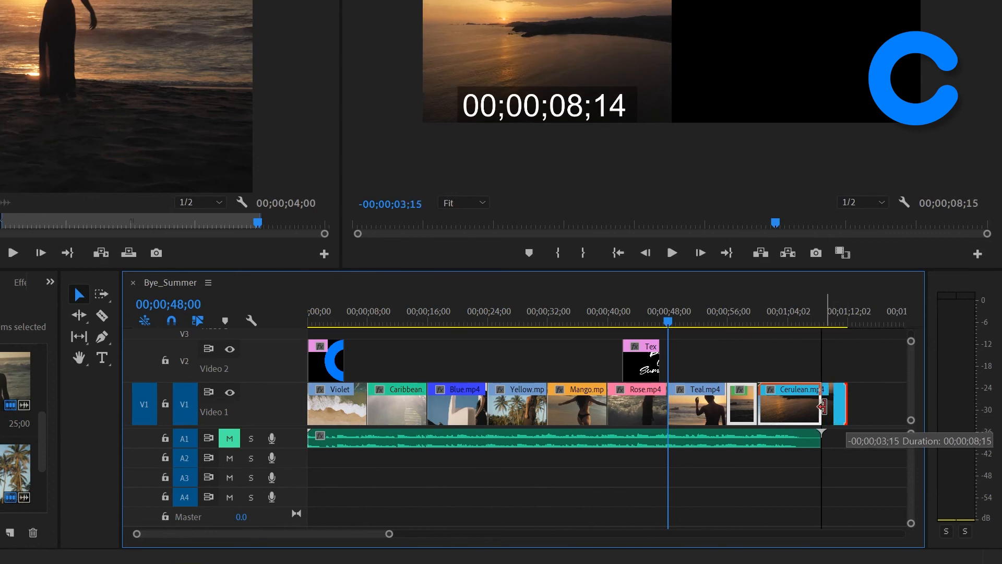
left_click_drag(822, 406, 822, 406)
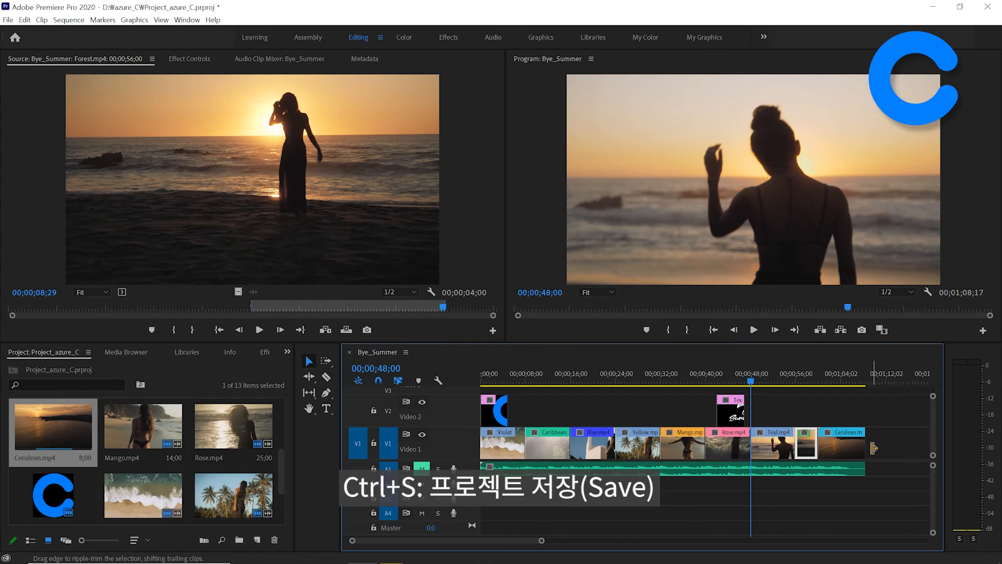
key("ctrl+s")
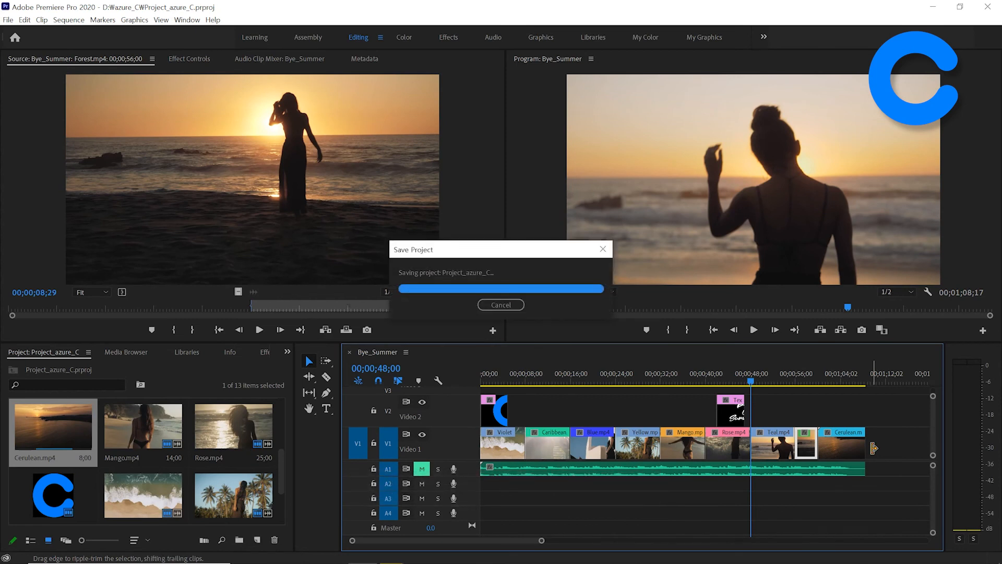